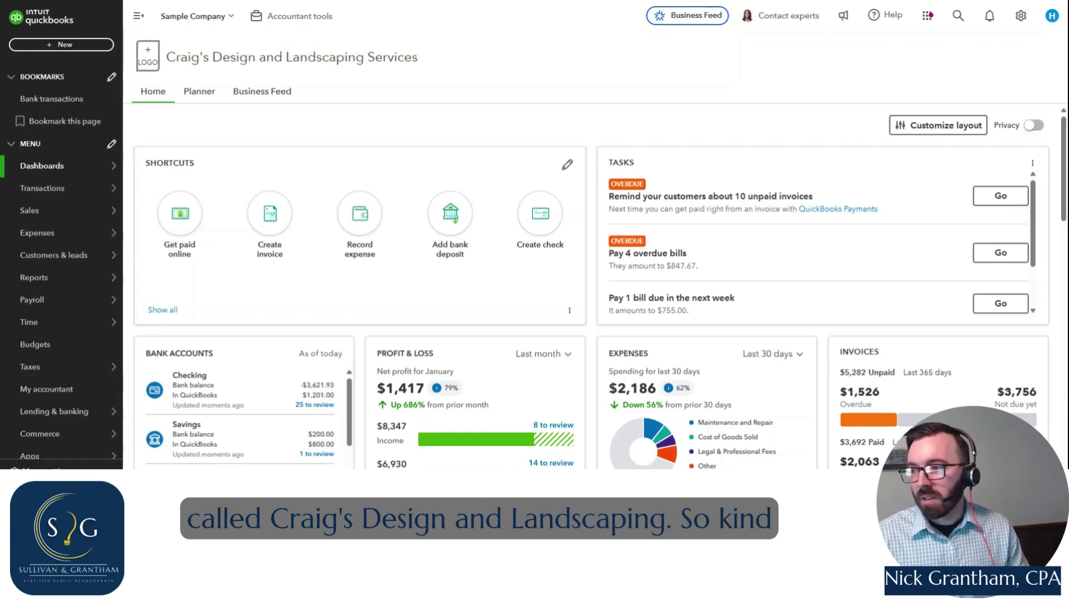
Step: Go to the bank transactions, dismiss the introduction, and expand the 02/25/2025 A Rental payment of $1,200.00 in Checking
mouse_move(63, 188)
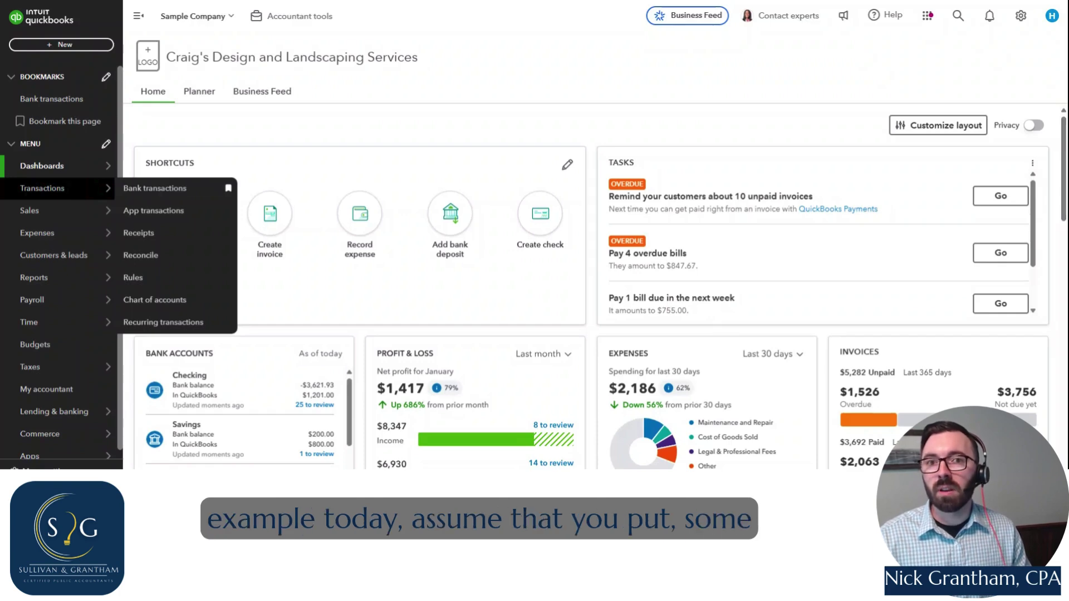
click(34, 193)
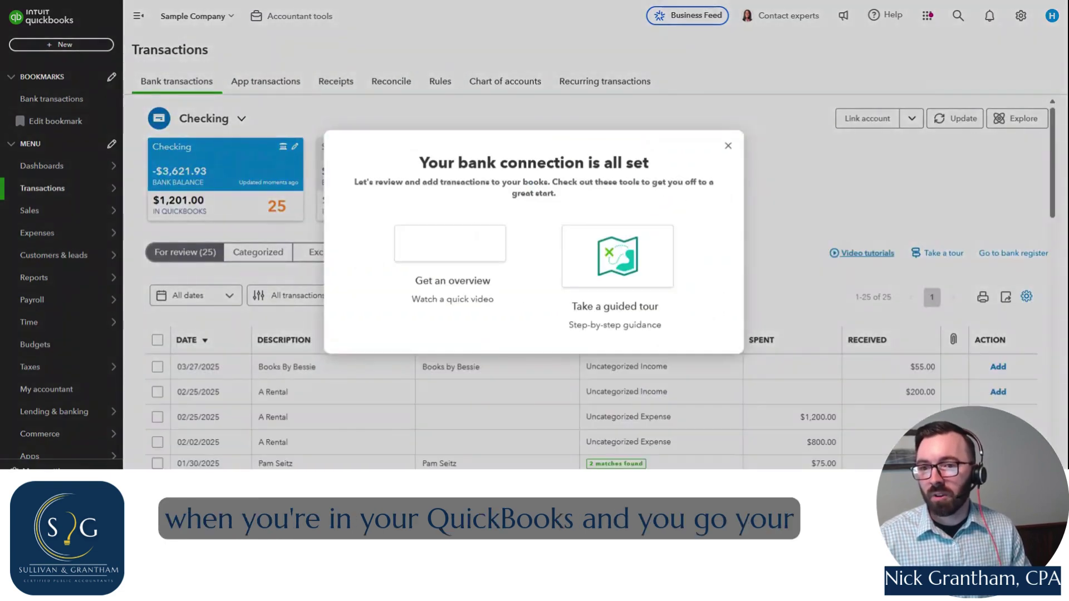
click(727, 146)
mouse_move(43, 200)
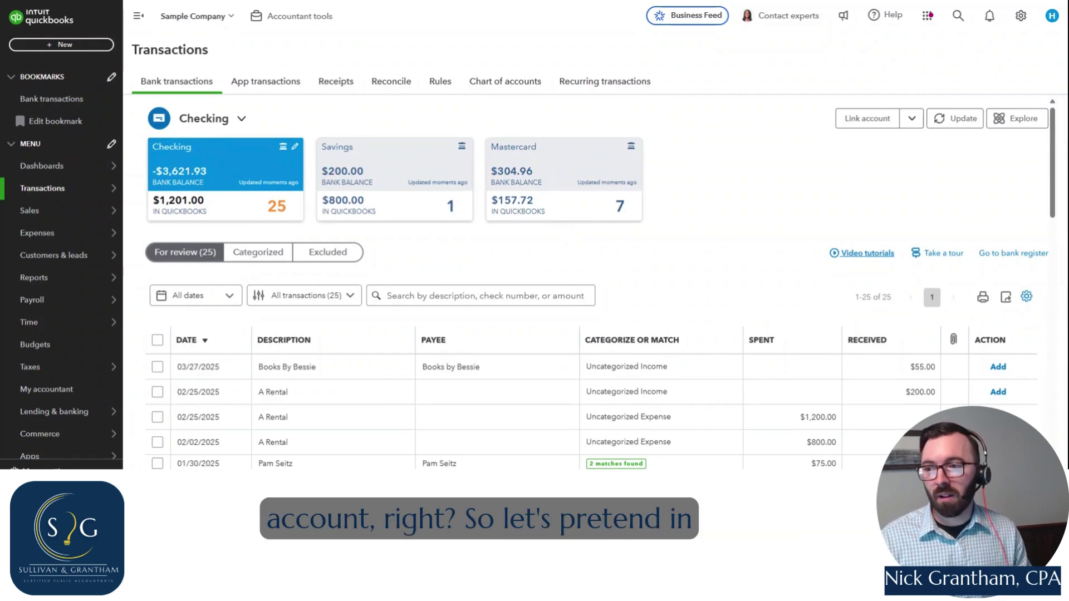
scroll(707, 266, down, 1)
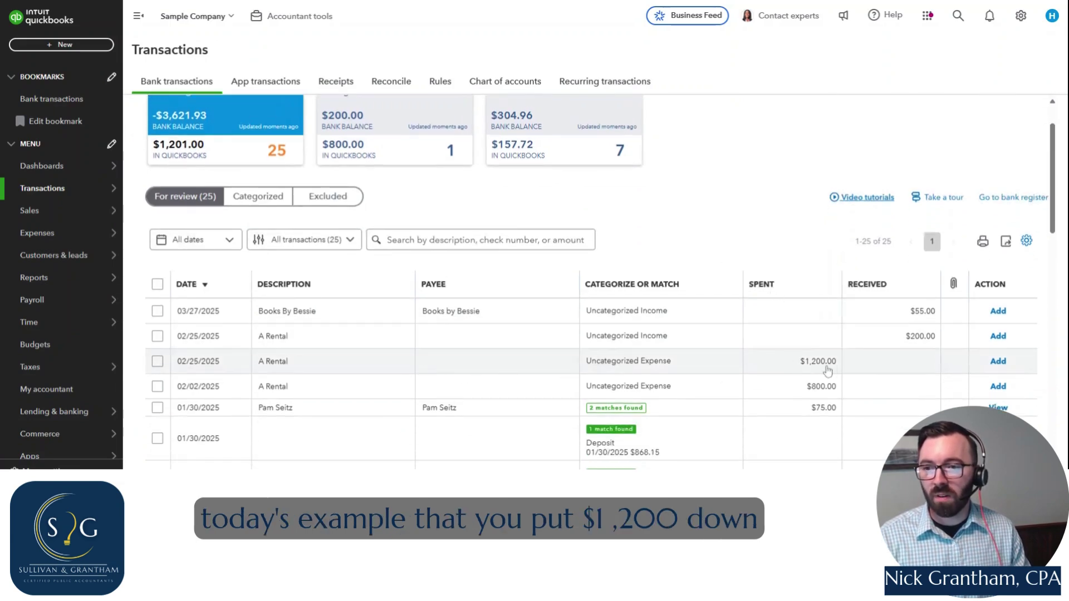
click(807, 368)
scroll(622, 198, down, 4)
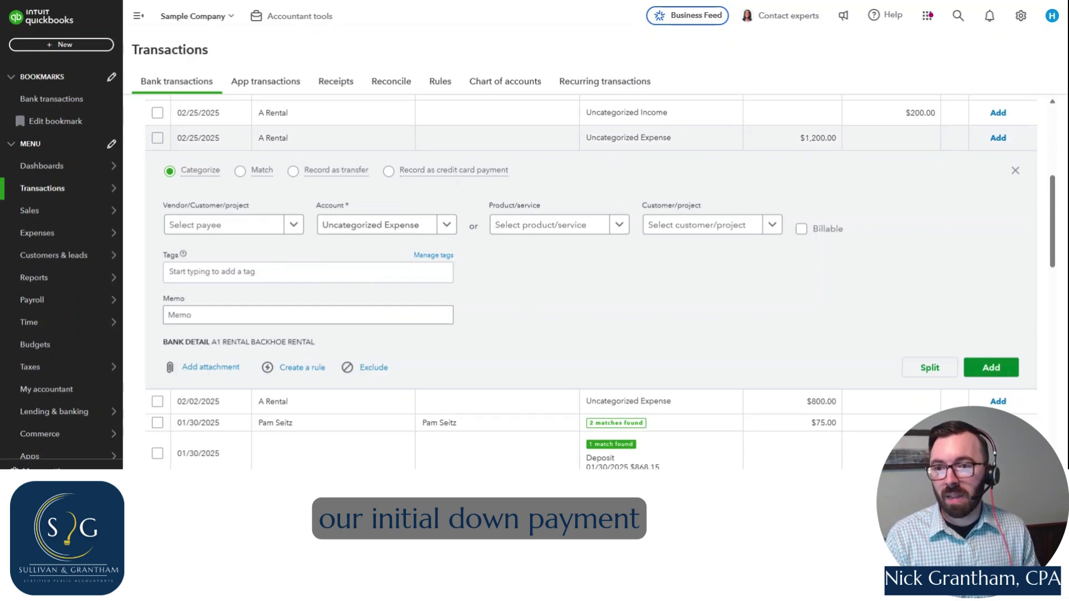
Step: Add Five Star Ford as a new payee and assign it to the $1,200.00 payment
mouse_move(430, 172)
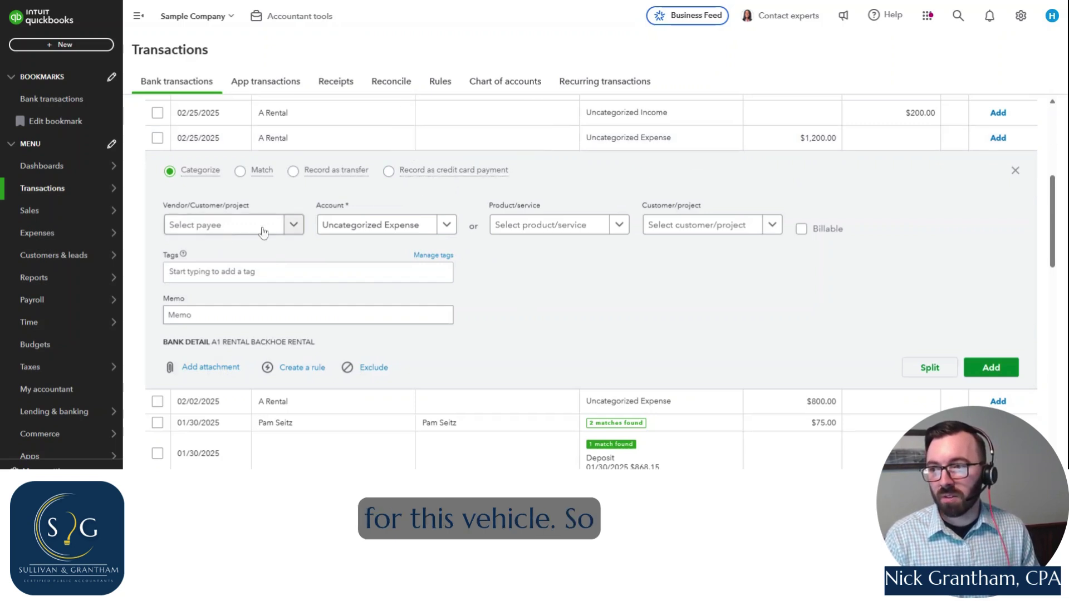
mouse_move(112, 190)
mouse_move(188, 177)
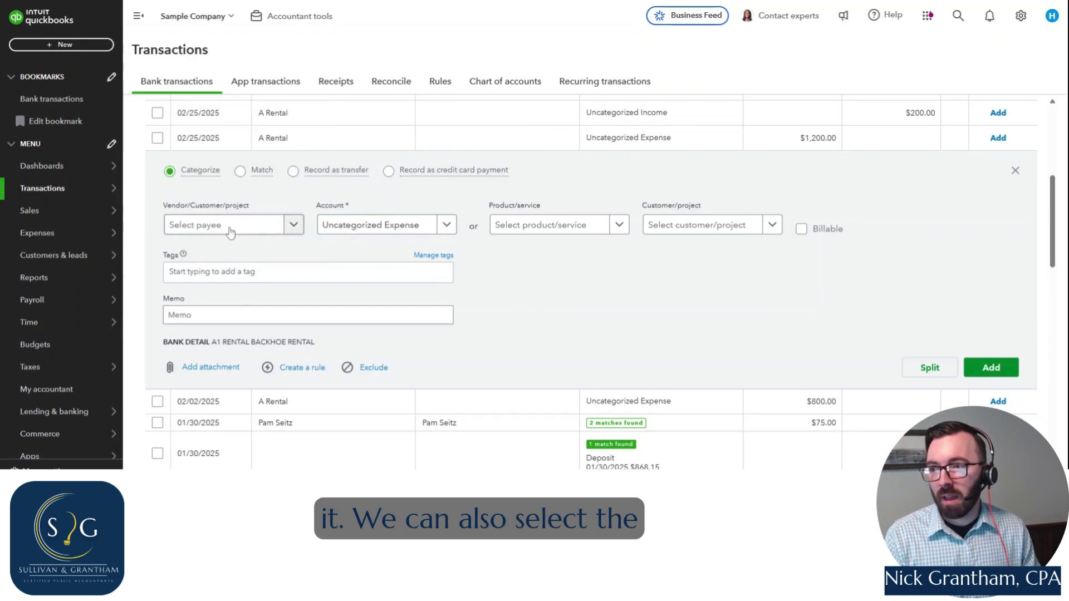
click(293, 225)
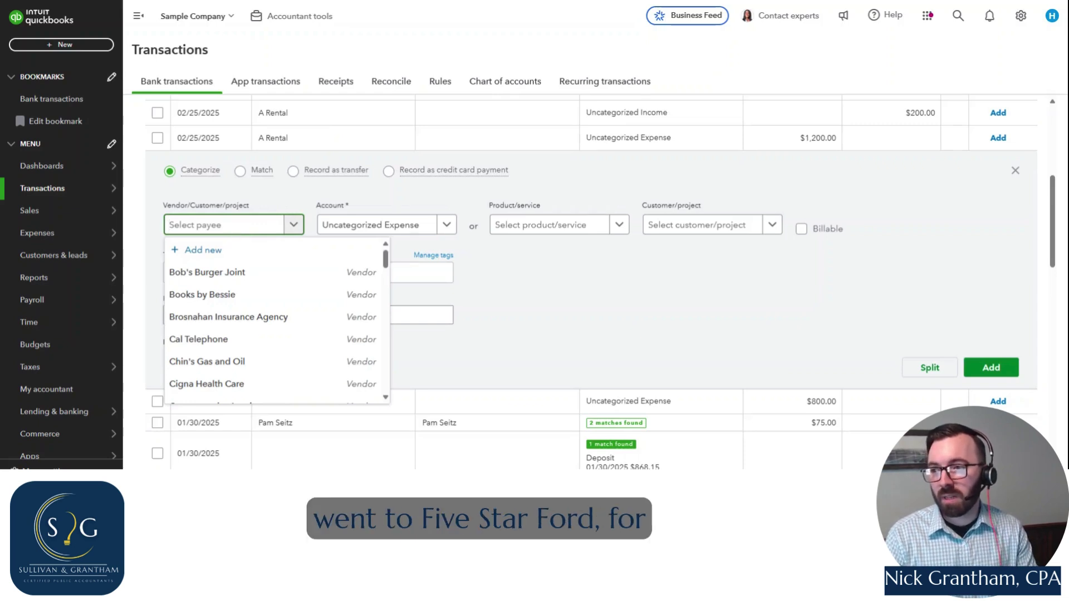
text(Fi)
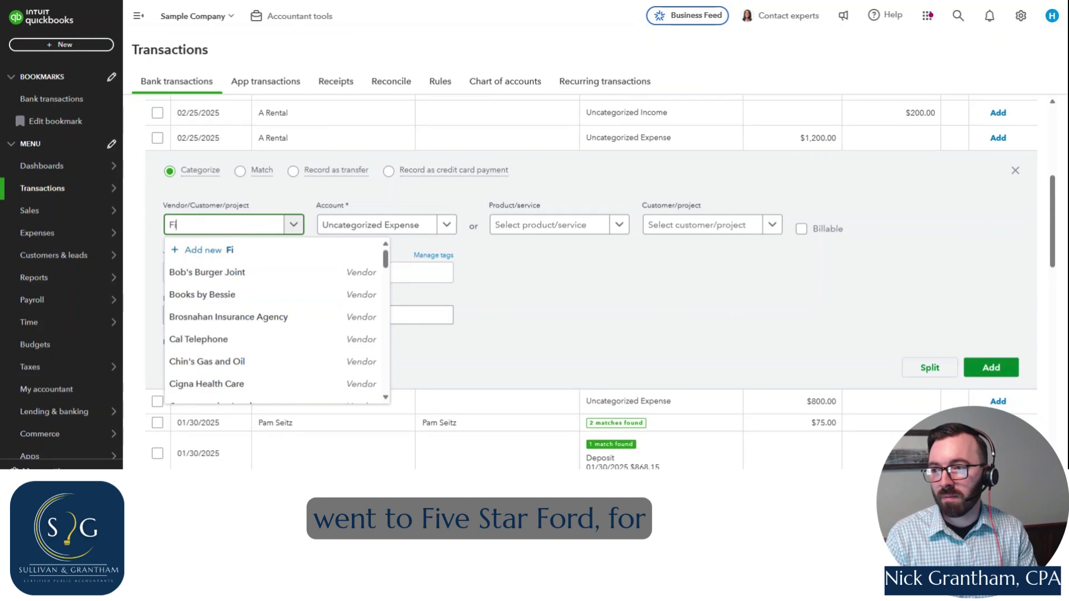
text(ve Star Ford)
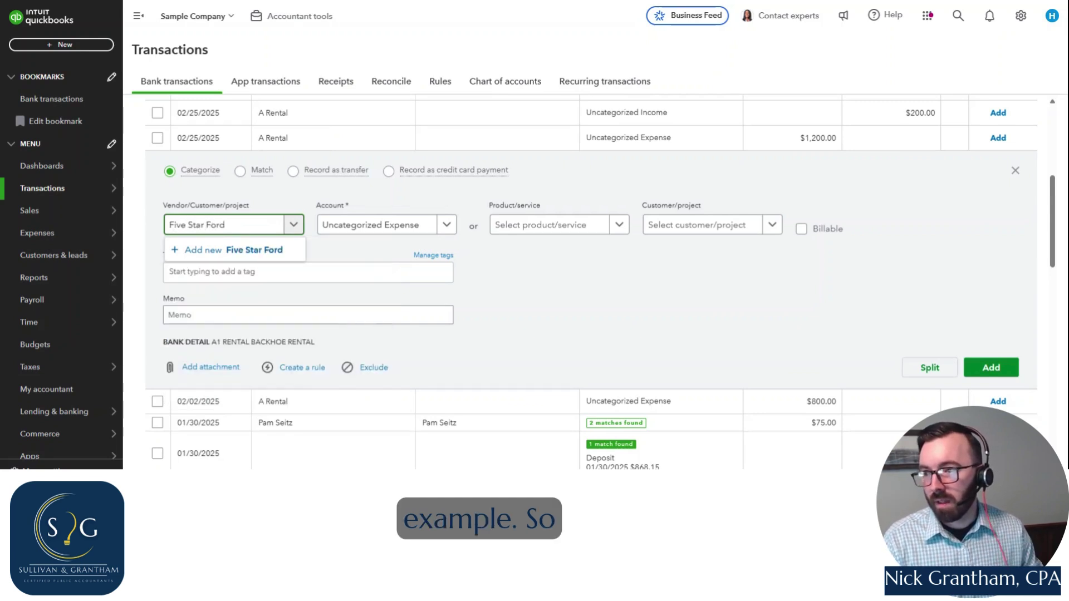
click(257, 249)
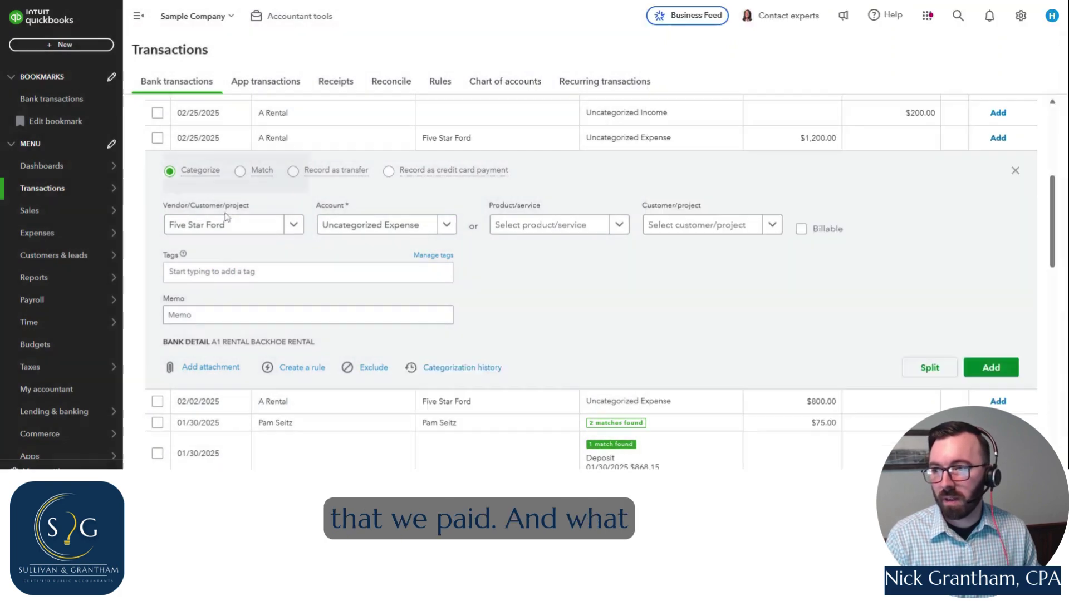
Step: Clear the payment's account and search the existing accounts for "vehi" and "car"
click(390, 226)
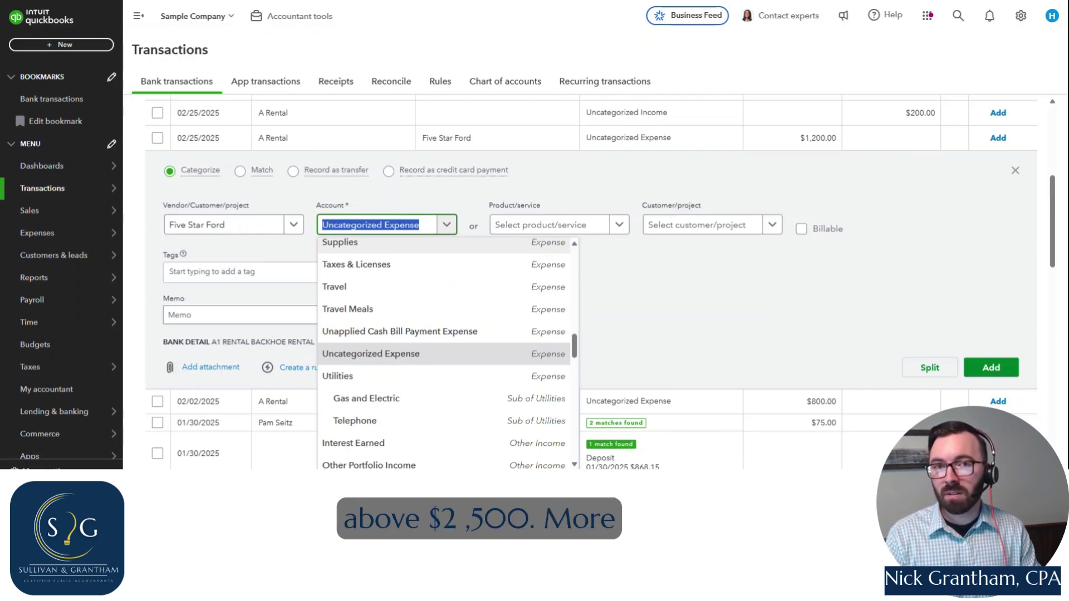
key(BackSpace)
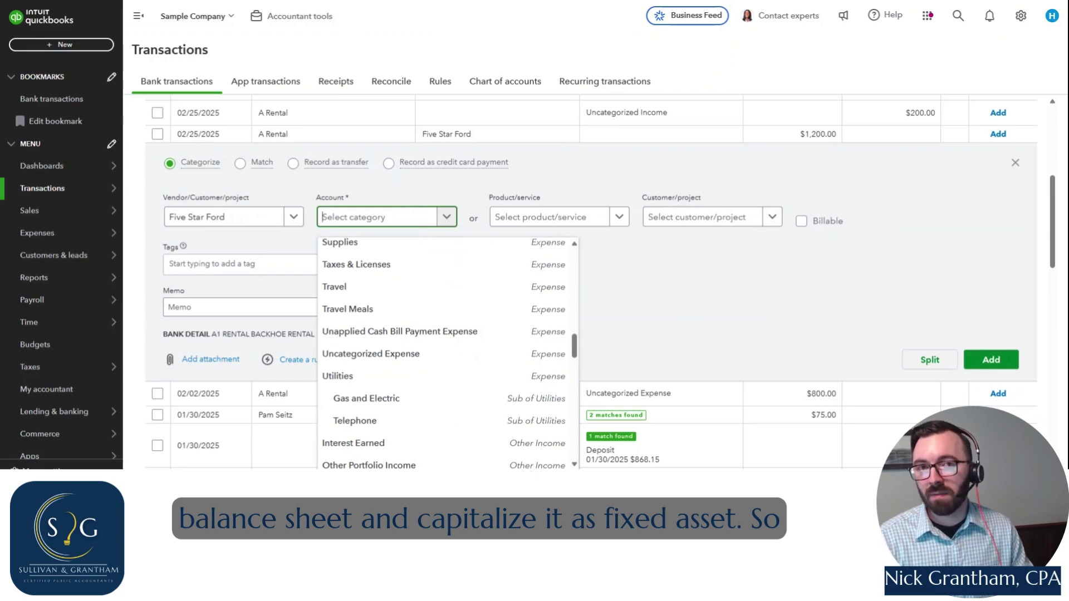
click(394, 219)
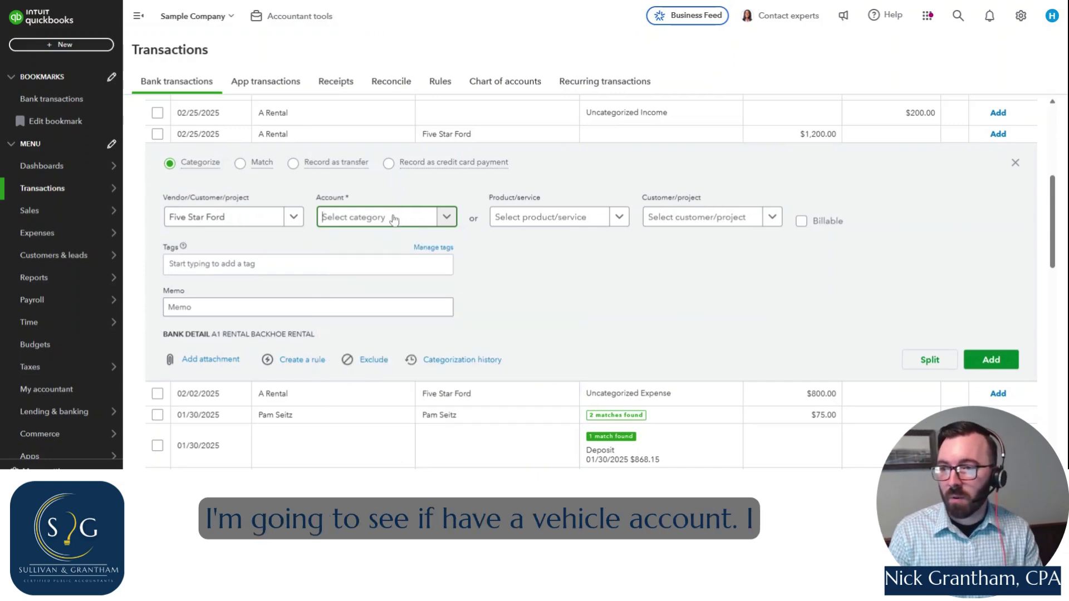
text(ve)
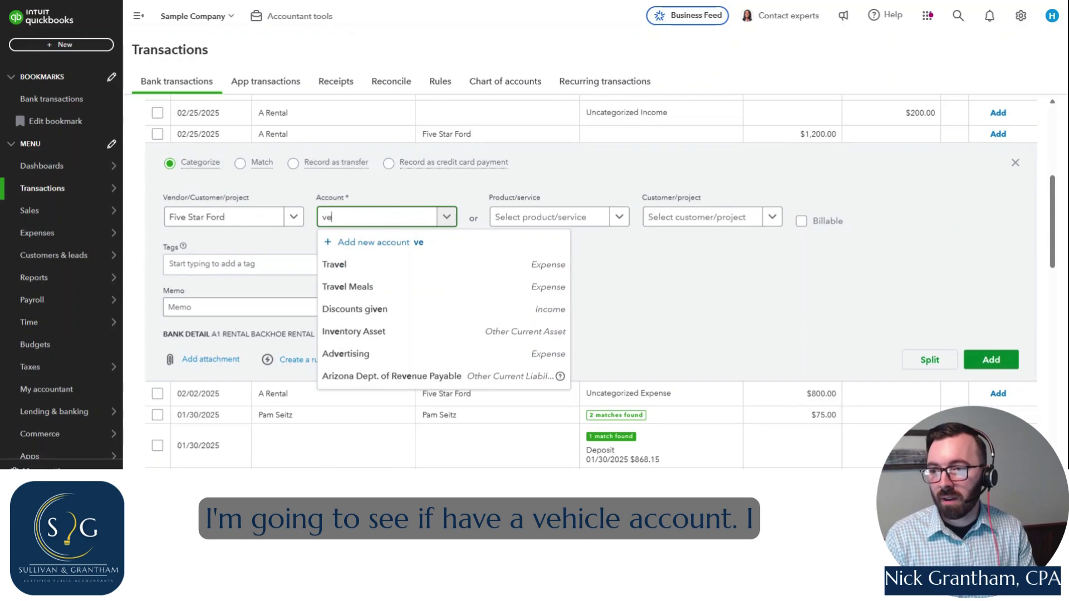
text(hi)
key(BackSpace)
key(BackSpace)
key(BackSpace)
key(BackSpace)
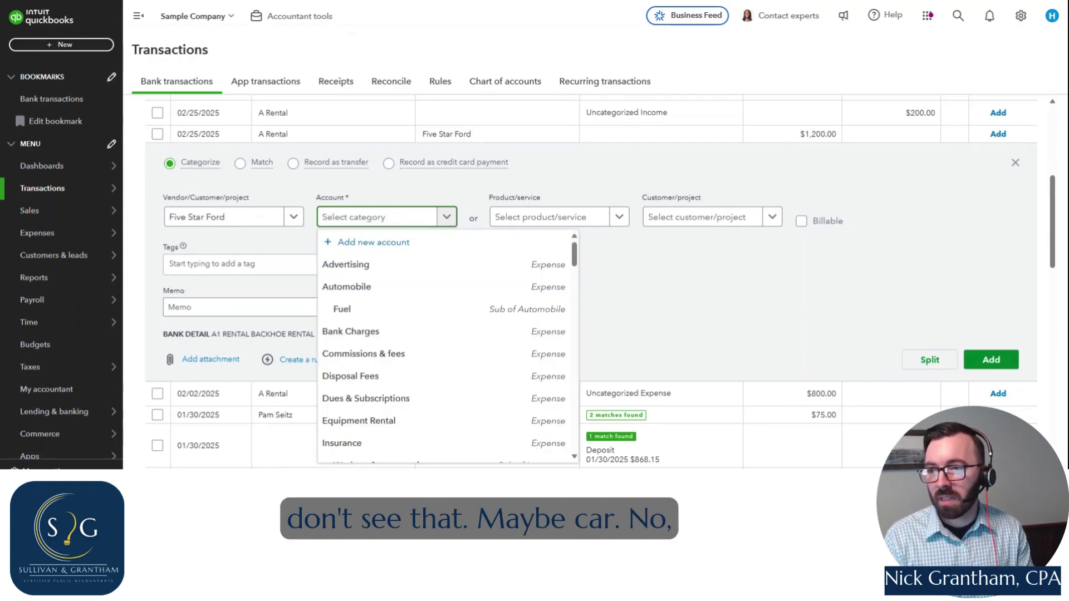
text(car)
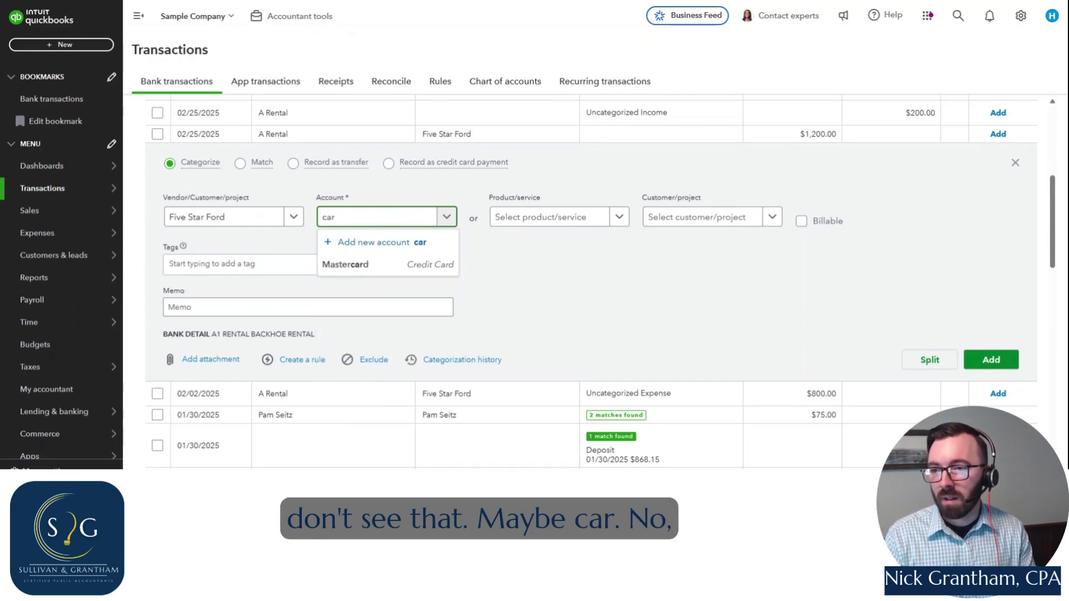
key(BackSpace)
key(BackSpace)
key(BackSpace)
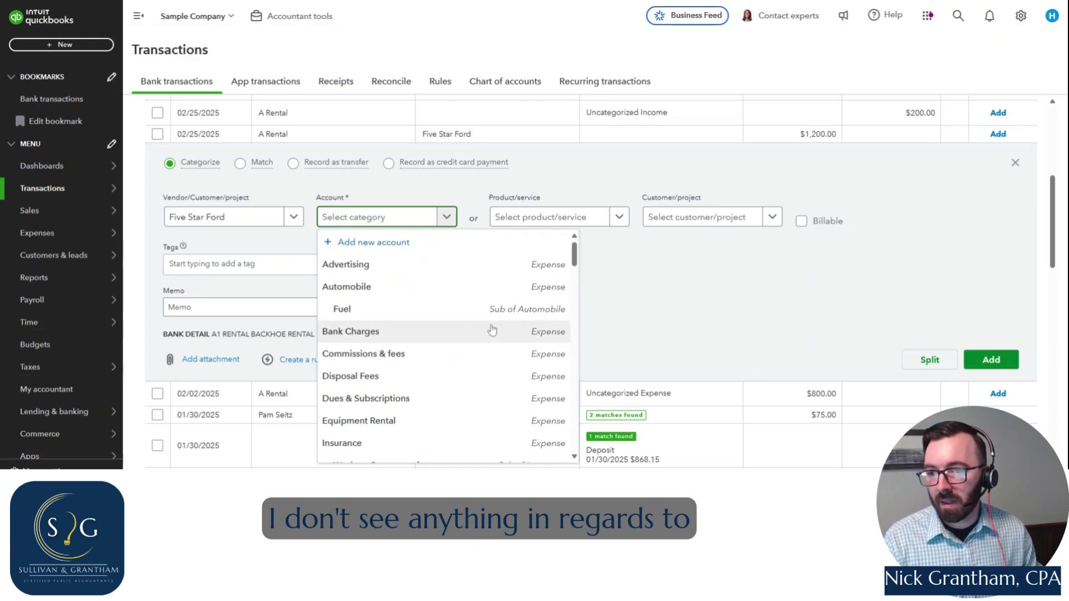
Step: Look through the existing accounts and assign the Truck fixed-asset account to the $1,200.00 payment
scroll(492, 328, down, 10)
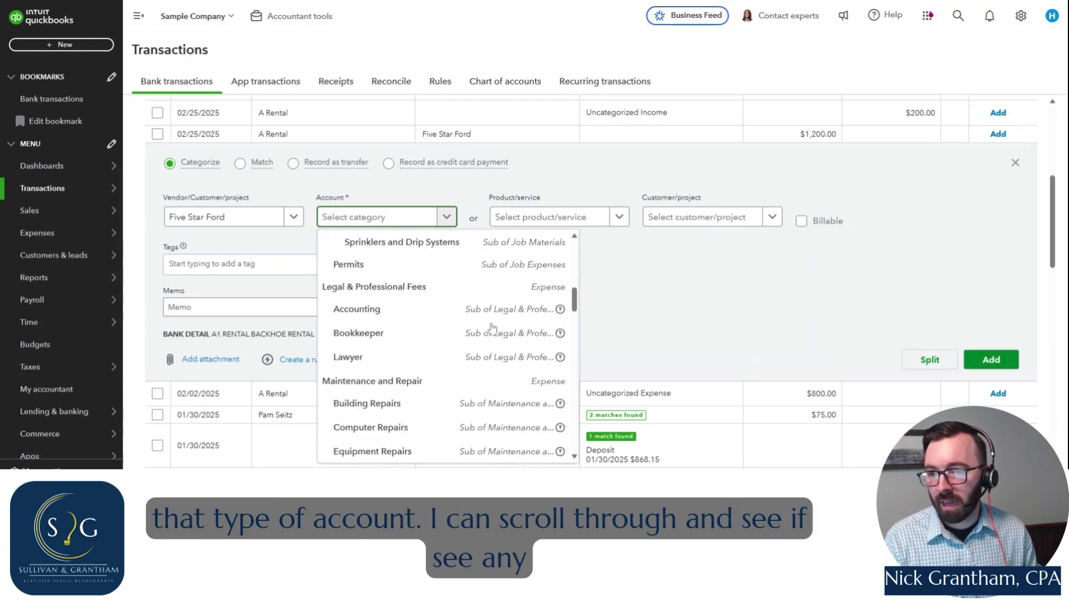
scroll(493, 328, down, 10)
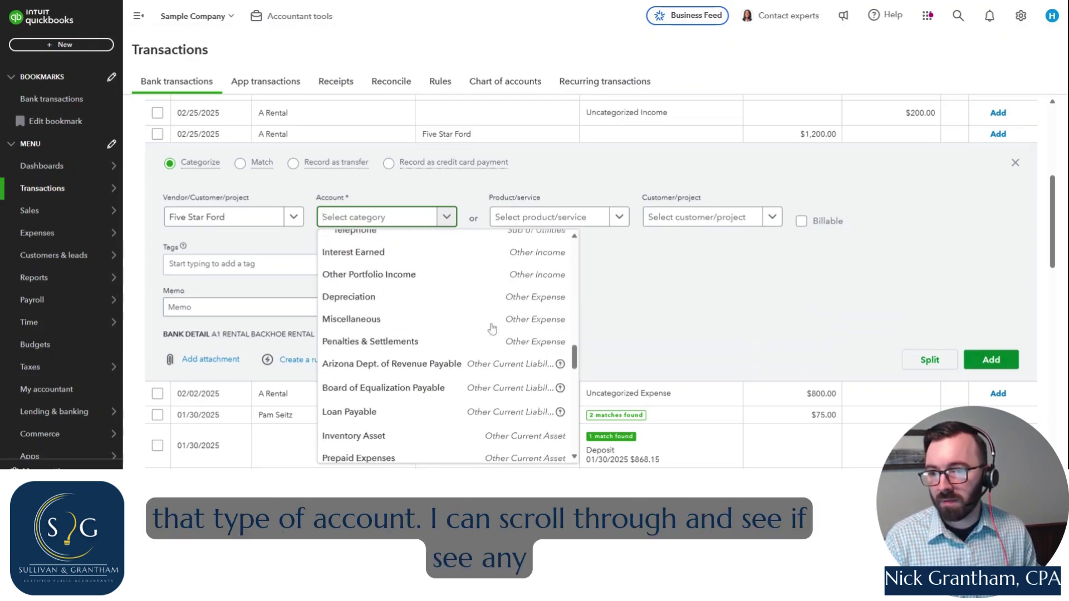
scroll(492, 329, down, 10)
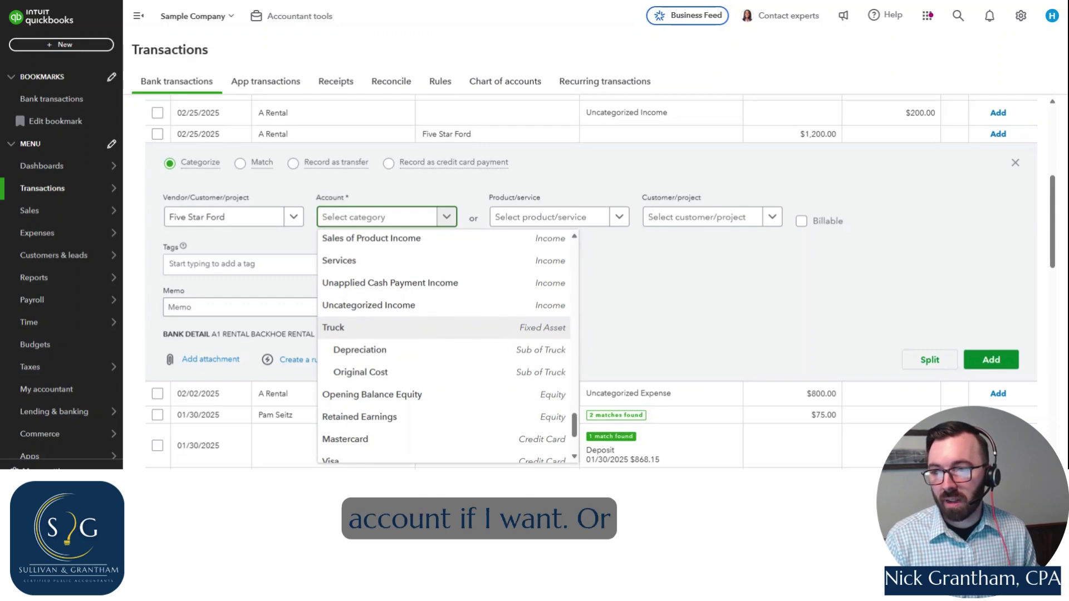
scroll(468, 332, down, 2)
scroll(468, 332, down, 2)
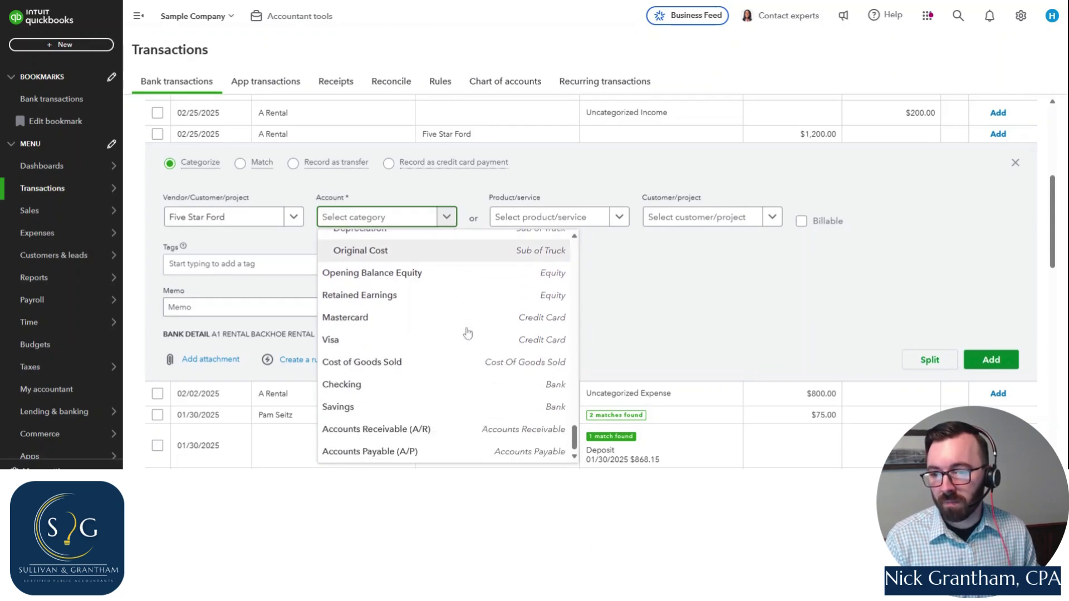
scroll(467, 332, up, 2)
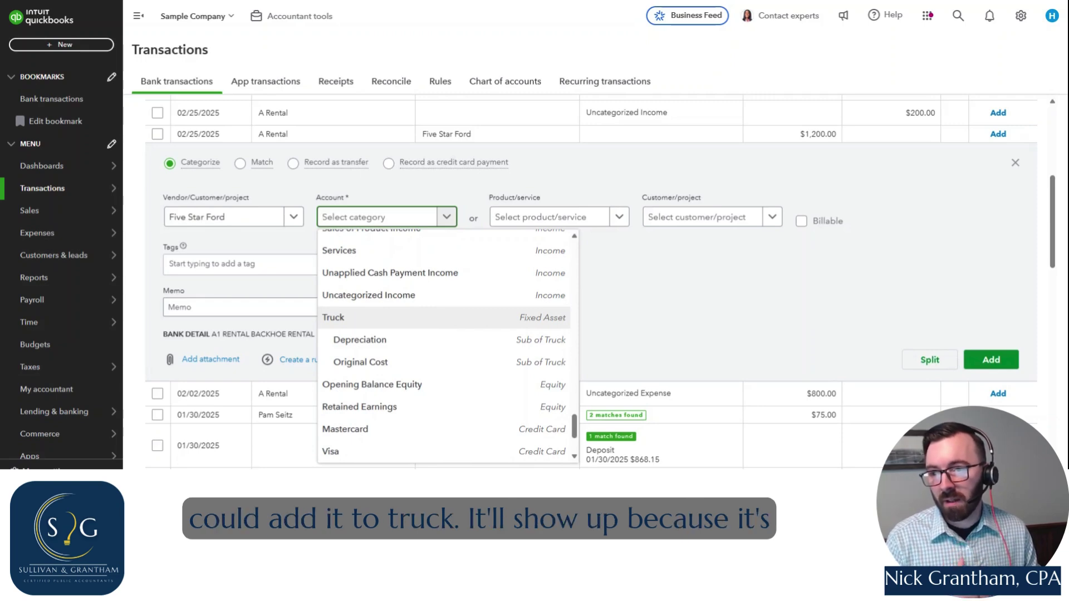
click(444, 321)
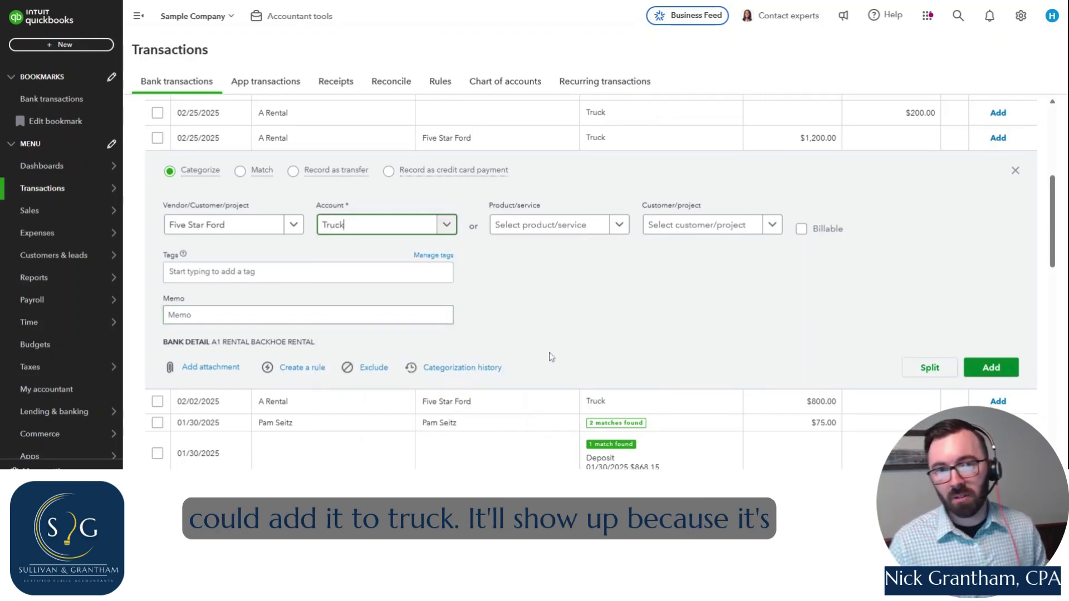
Step: Start a new account from the payment's account selection and name it Ford F150
click(394, 227)
key(BackSpace)
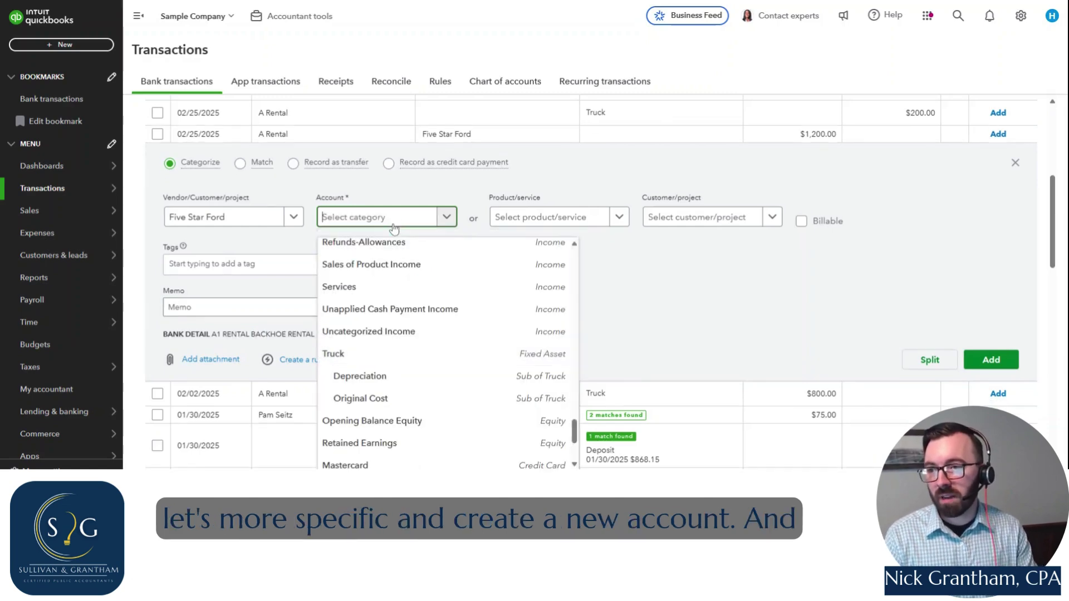
text(Fo)
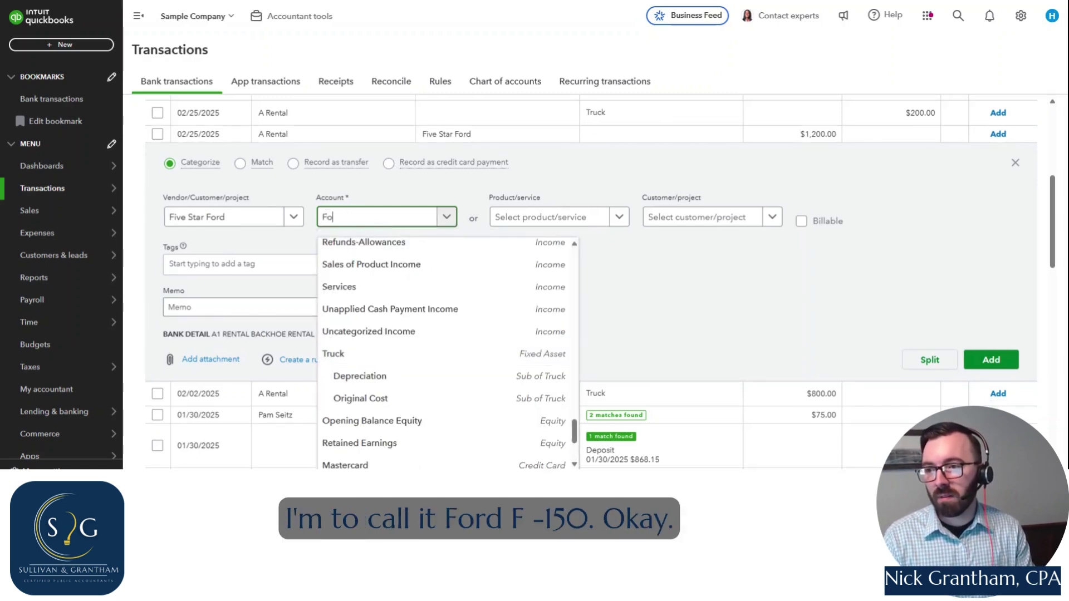
text(rd F150)
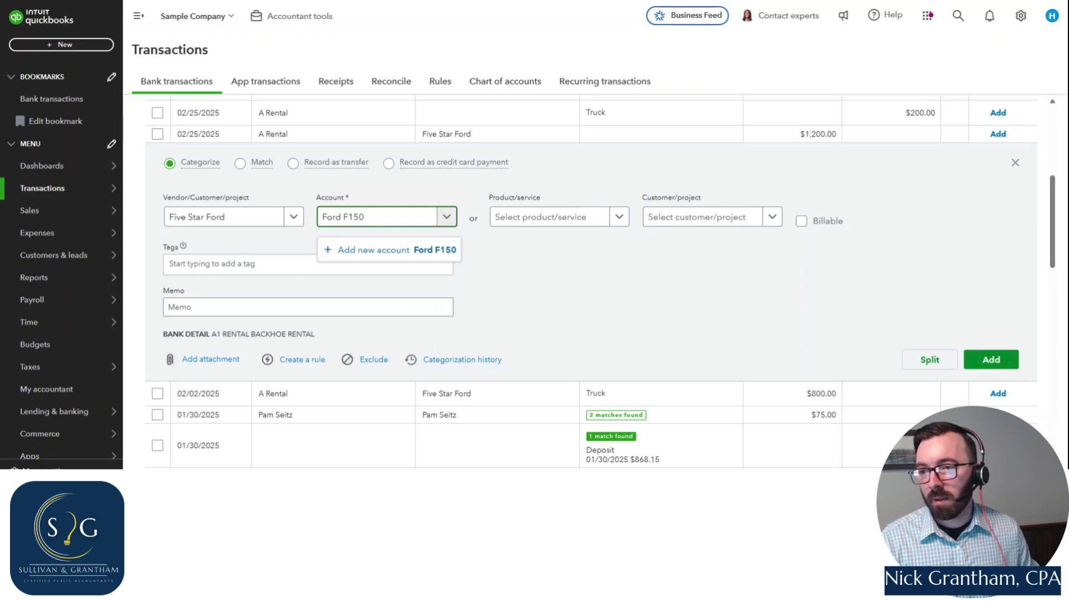
click(395, 250)
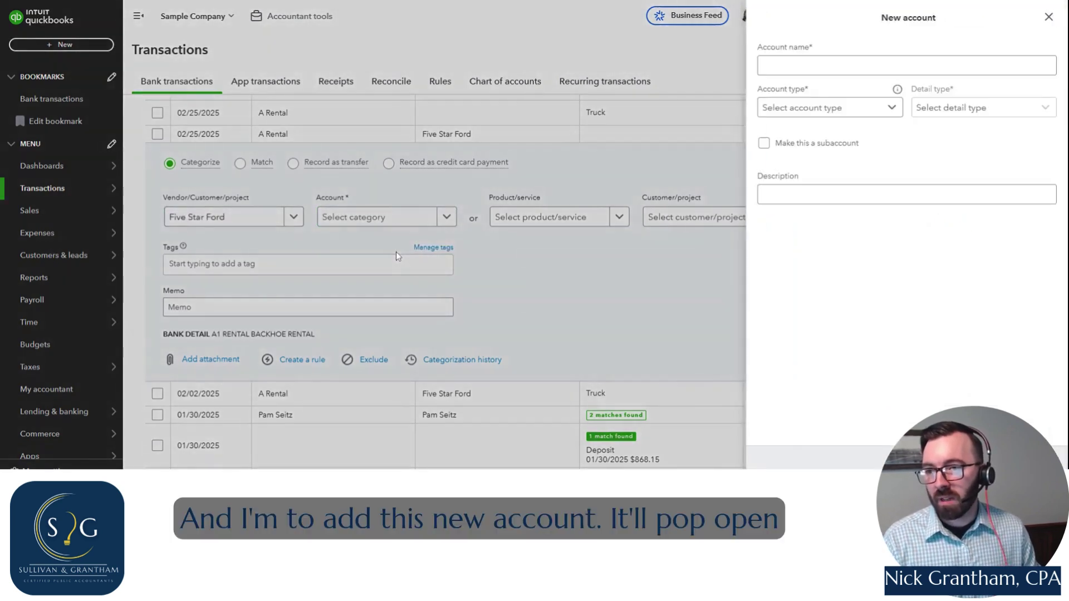
click(945, 59)
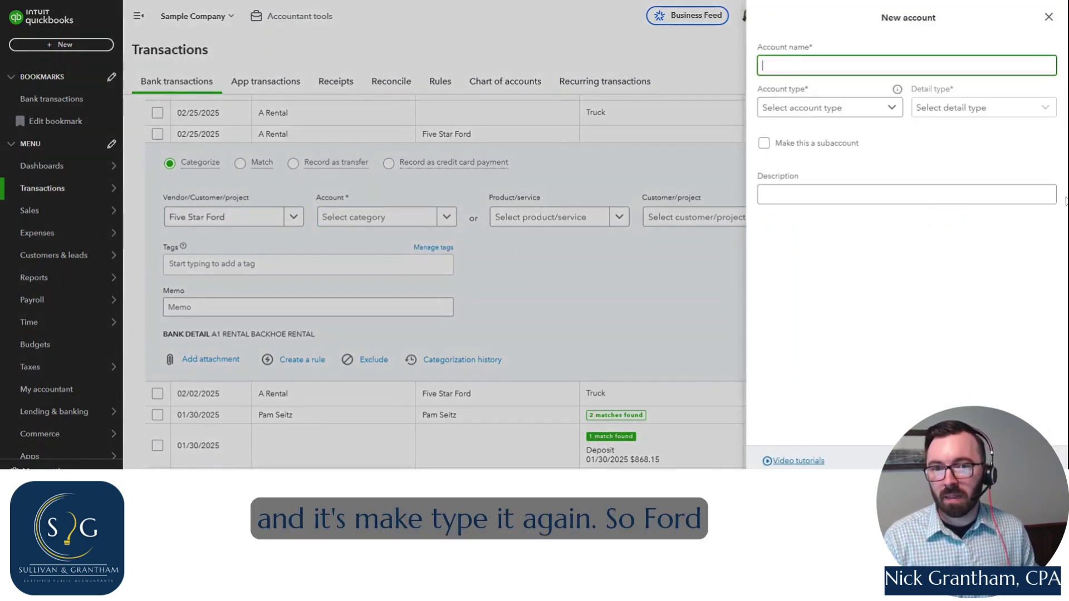
text(Ford )
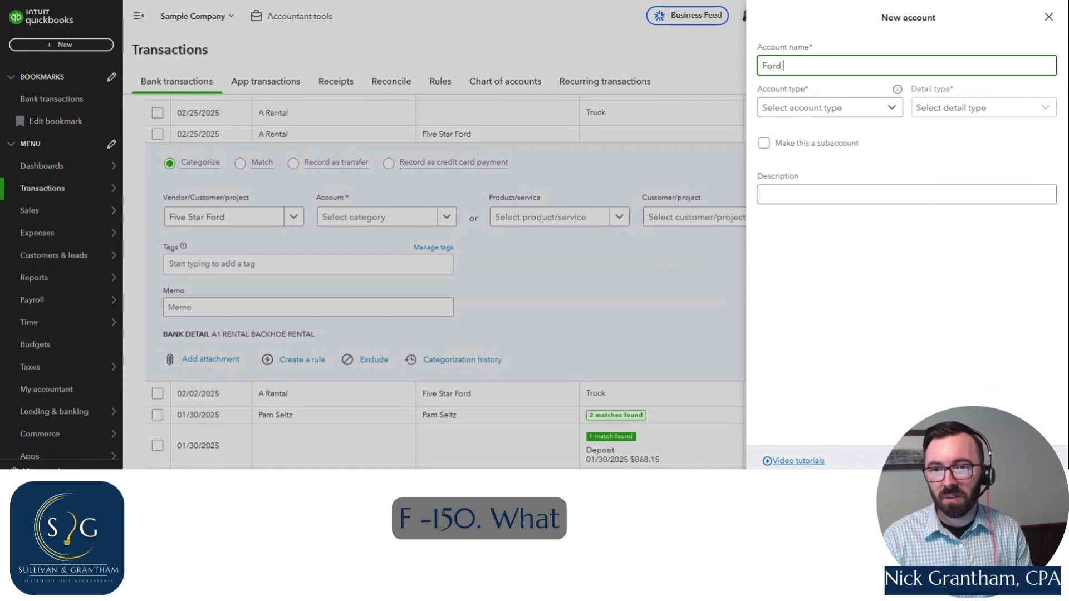
text(F150)
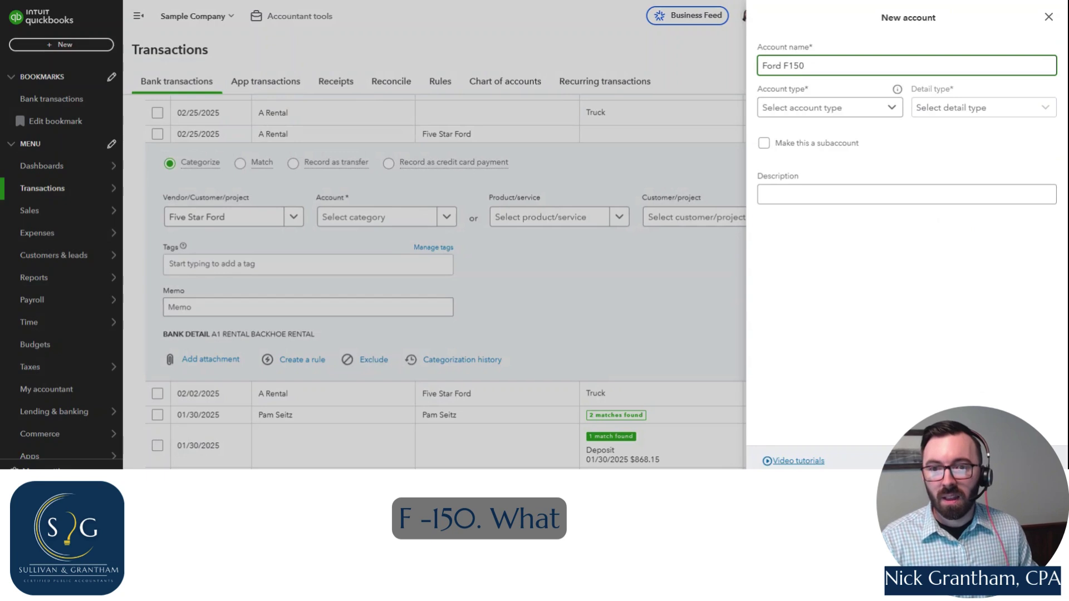
Step: Set the Ford F150 account's type to Fixed Assets and its detail type to Vehicles
click(888, 106)
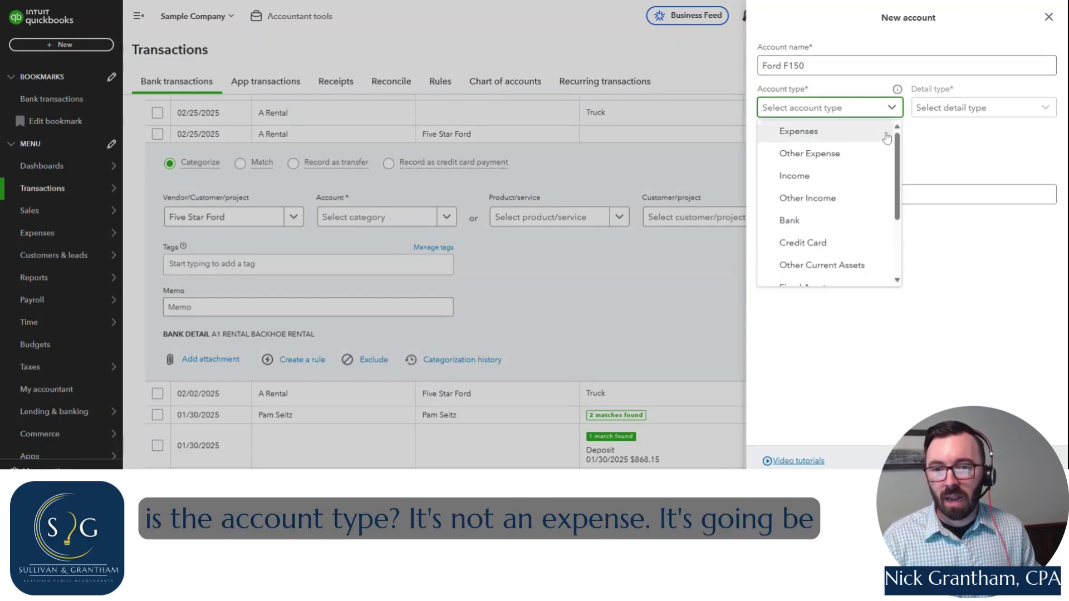
scroll(844, 145, down, 3)
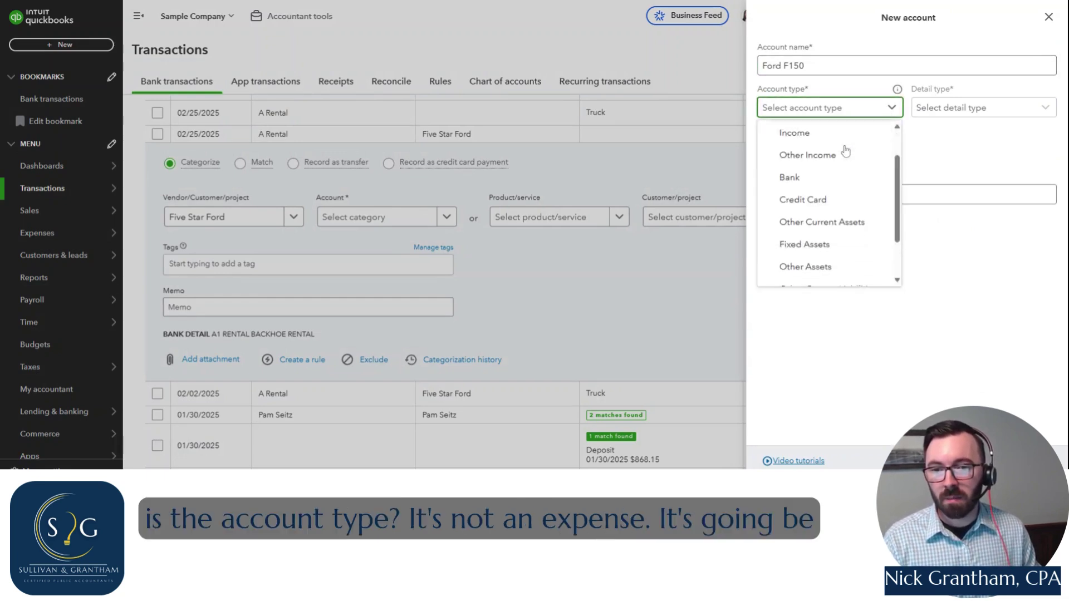
click(841, 184)
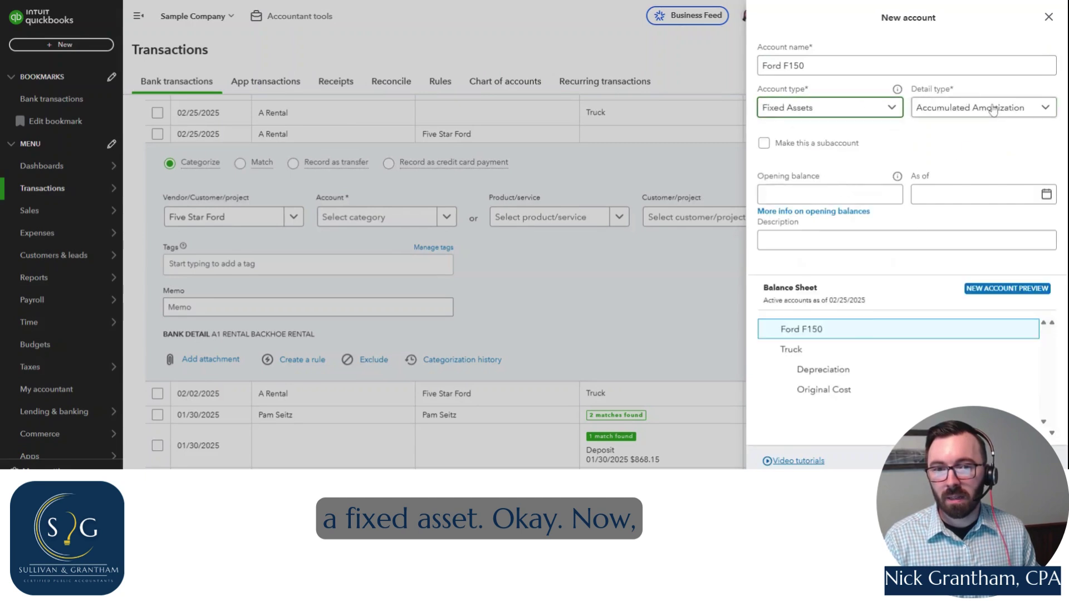
click(977, 114)
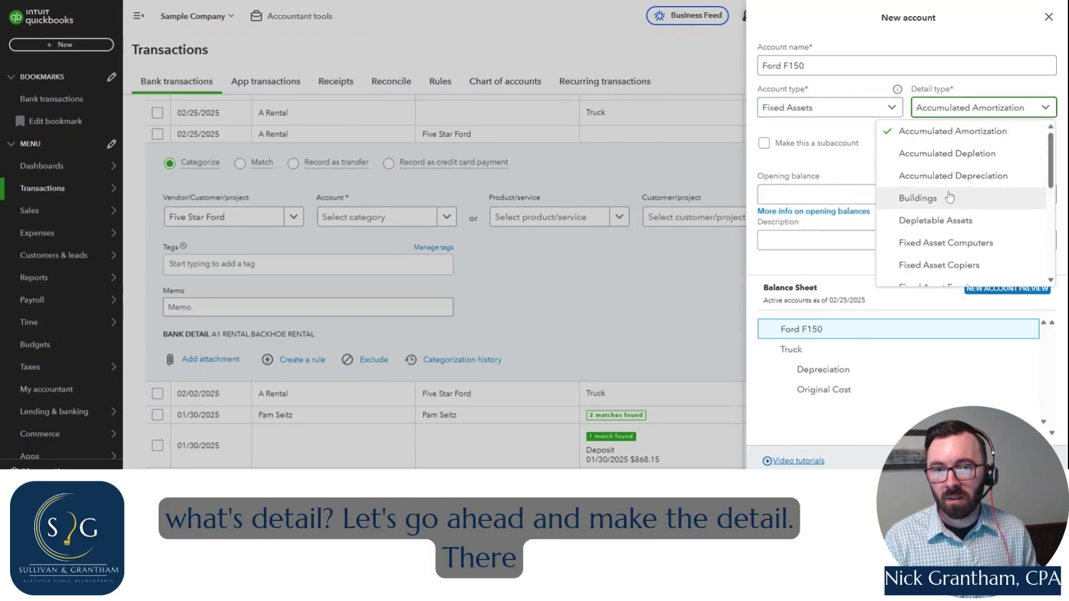
scroll(956, 223, down, 2)
scroll(958, 245, down, 3)
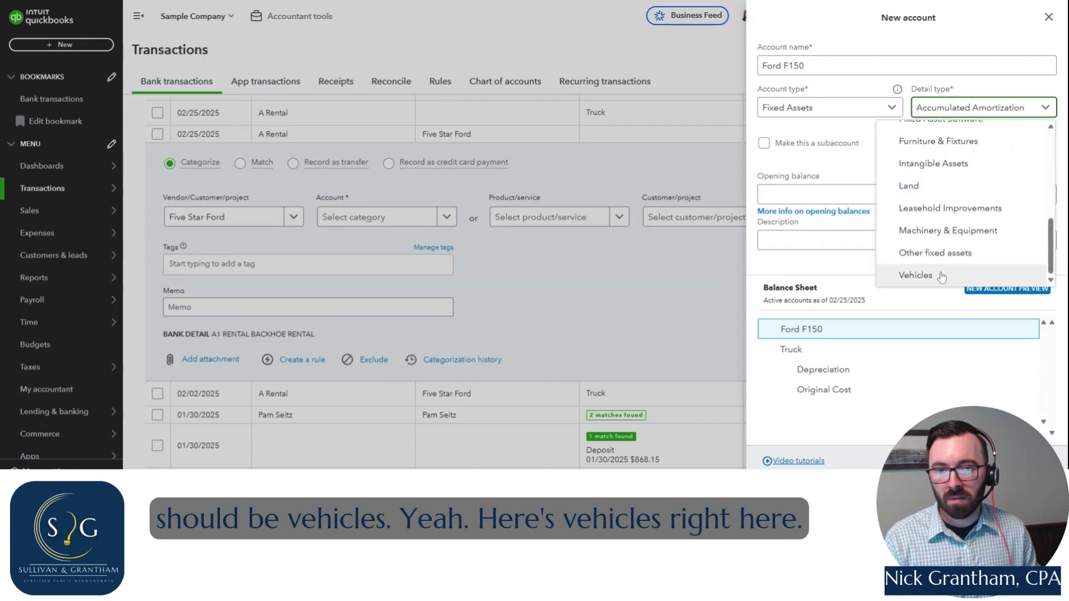
click(945, 275)
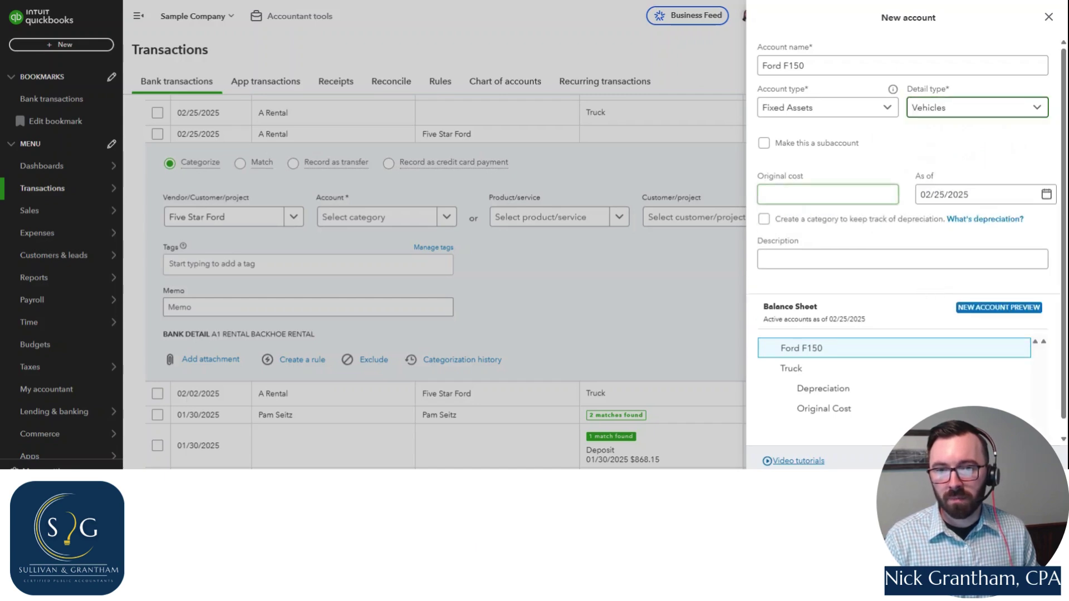
Step: Leave the original cost blank, enter "Downpayment for Ford F150" as the account's description, and save the new account
scroll(891, 166, down, 1)
click(818, 180)
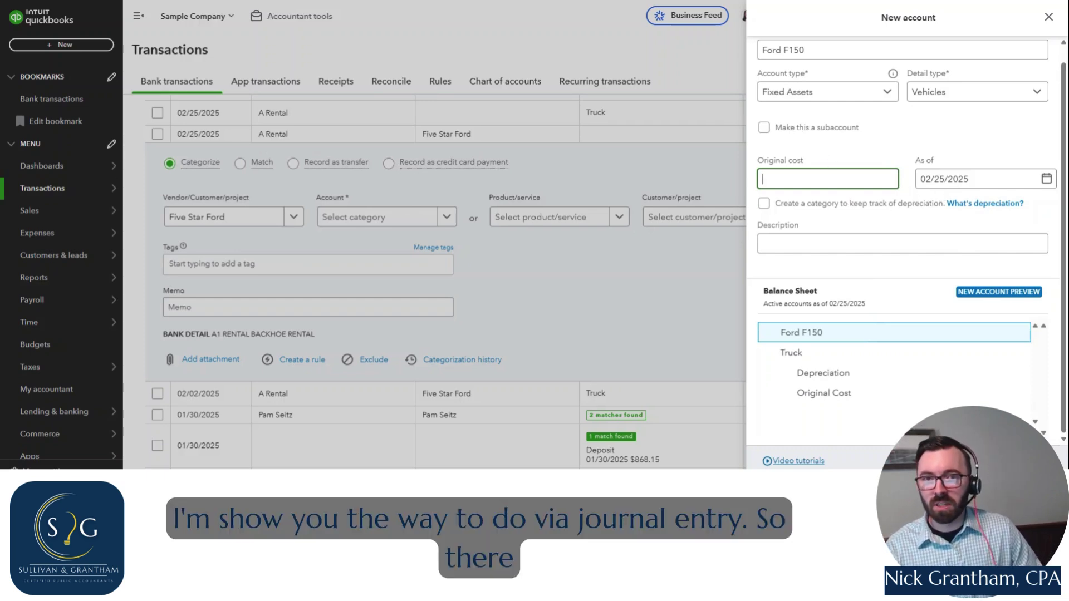
click(911, 137)
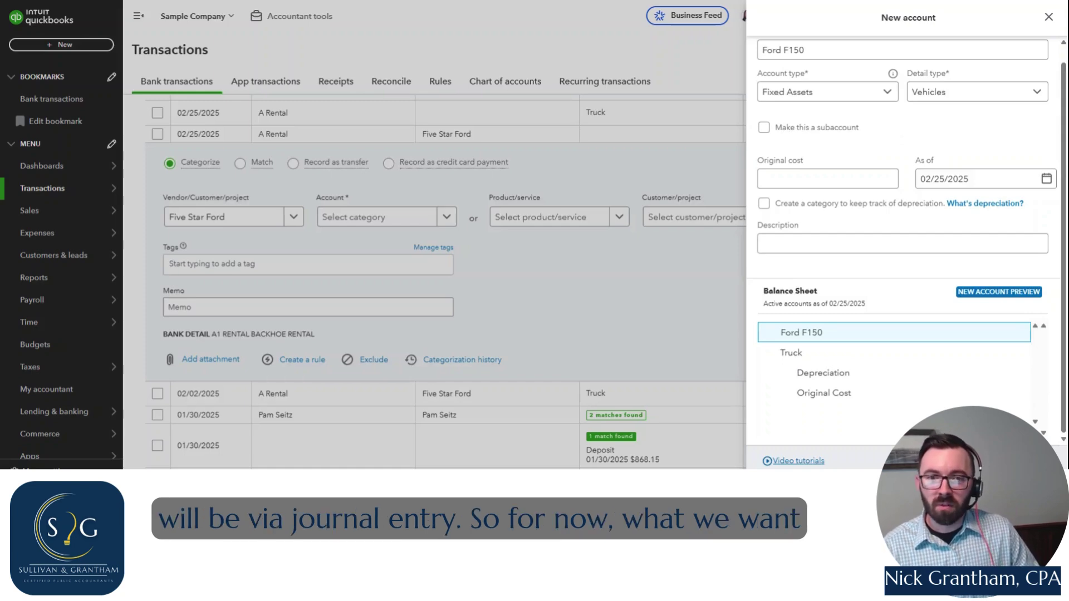
click(903, 244)
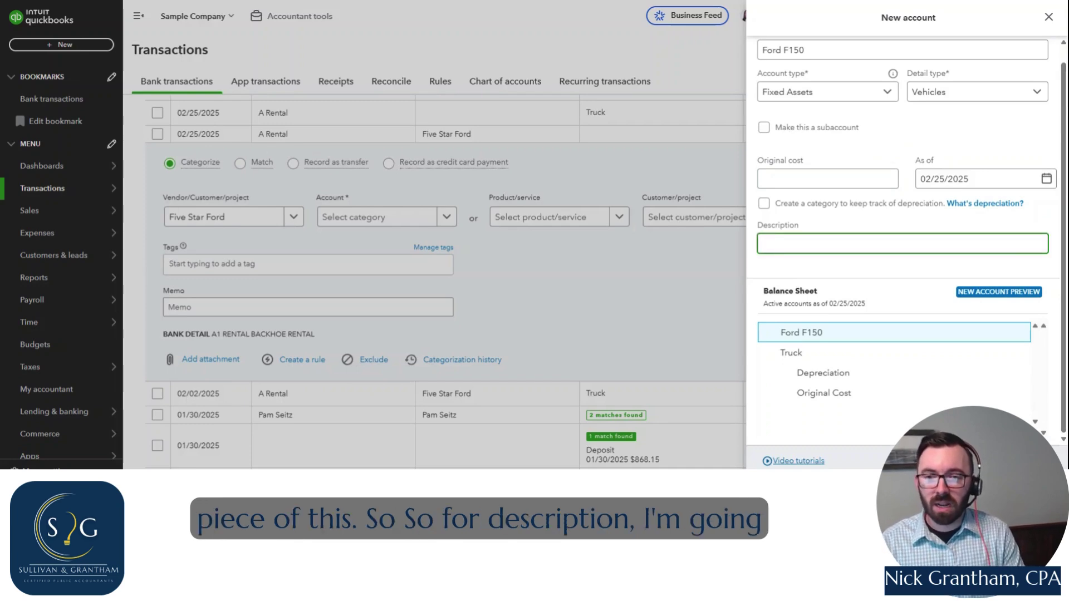
text(Downpay)
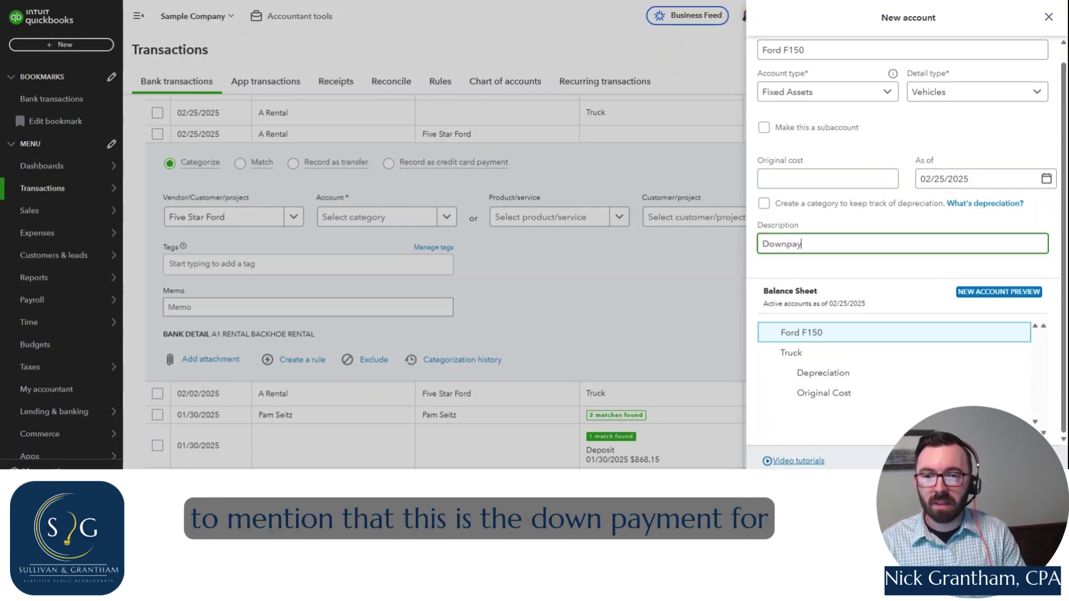
text(ment for )
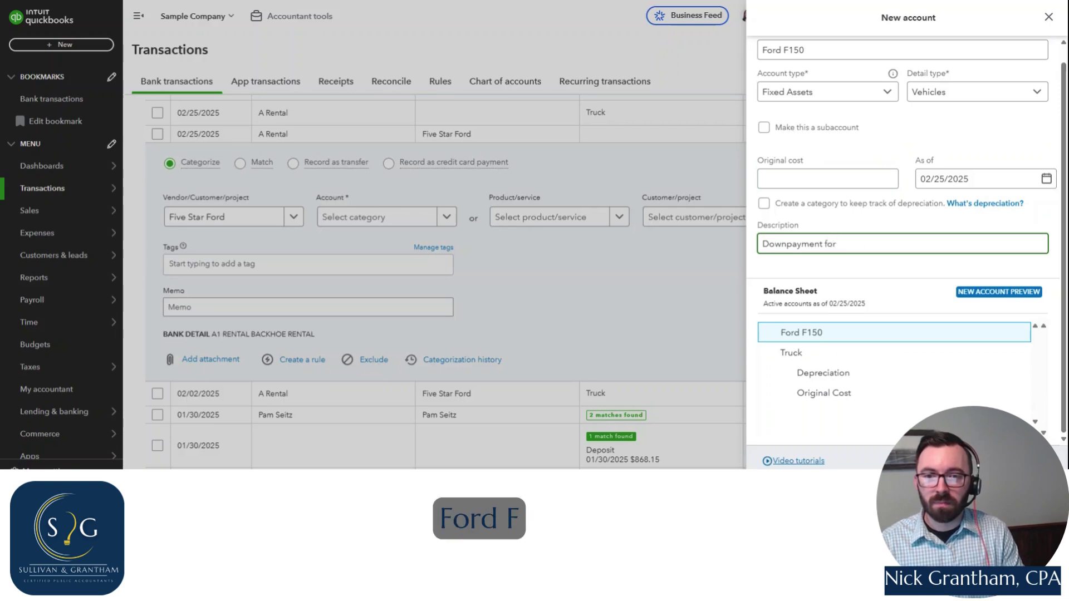
text(Ford F)
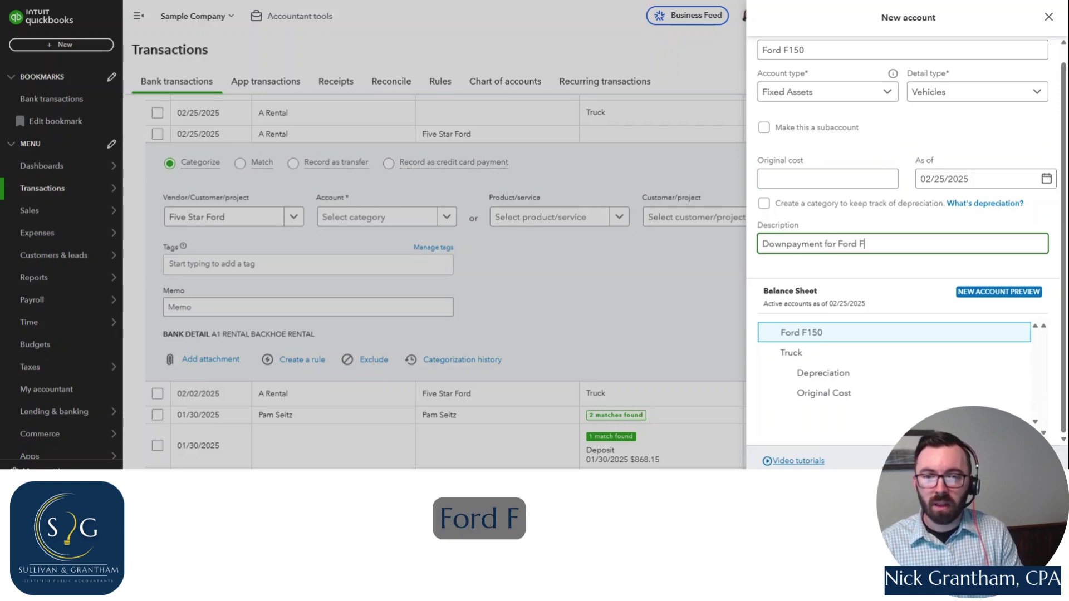
text(150)
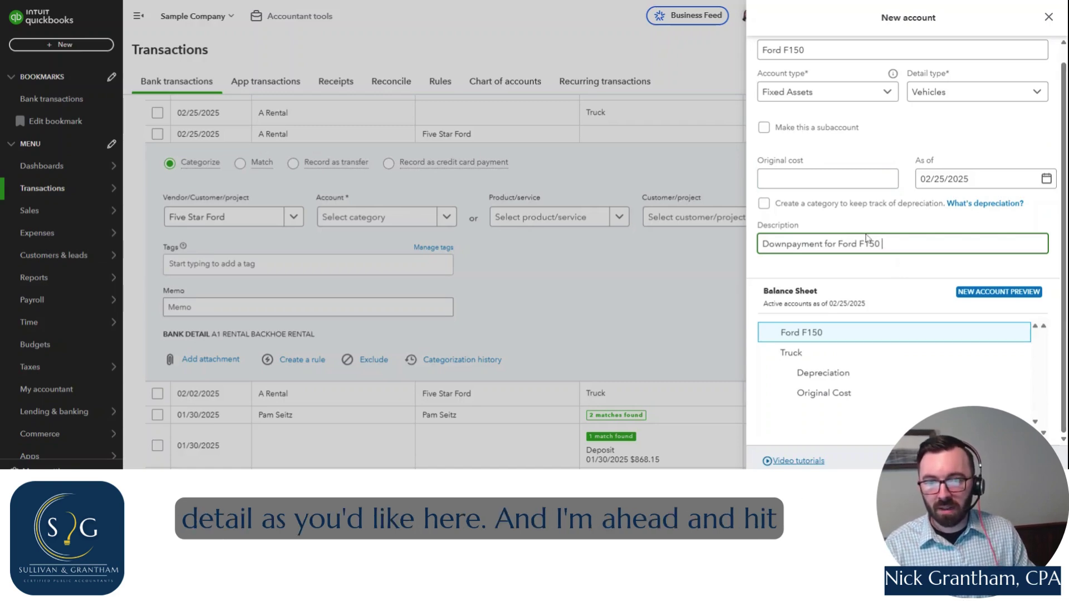
click(1031, 461)
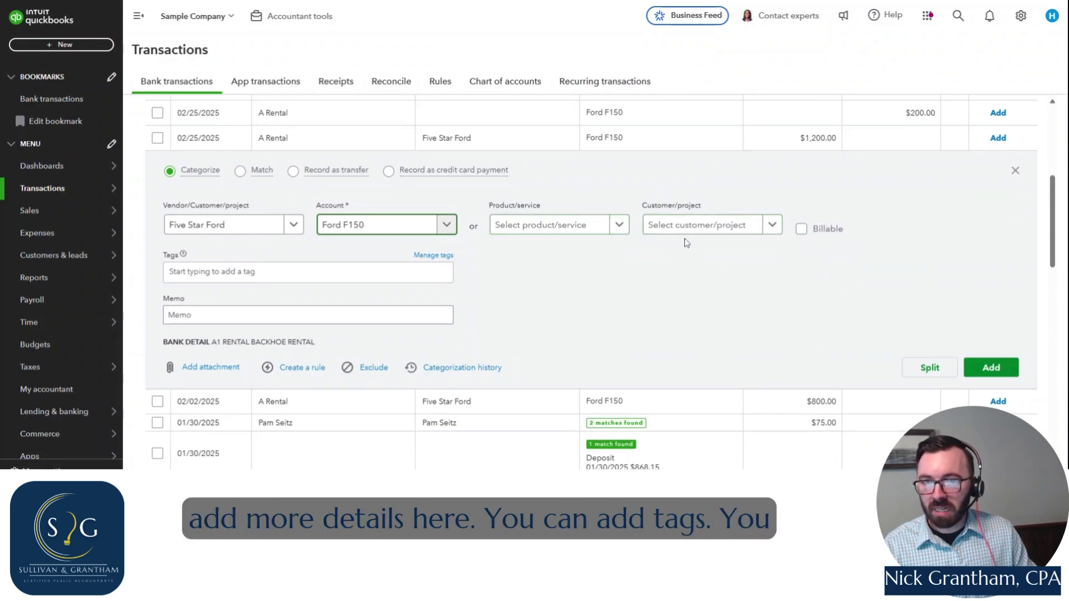
Step: Enter the memo "Downpayment for F150" on the $1,200.00 payment and add the categorized transaction to the books
key(Tab)
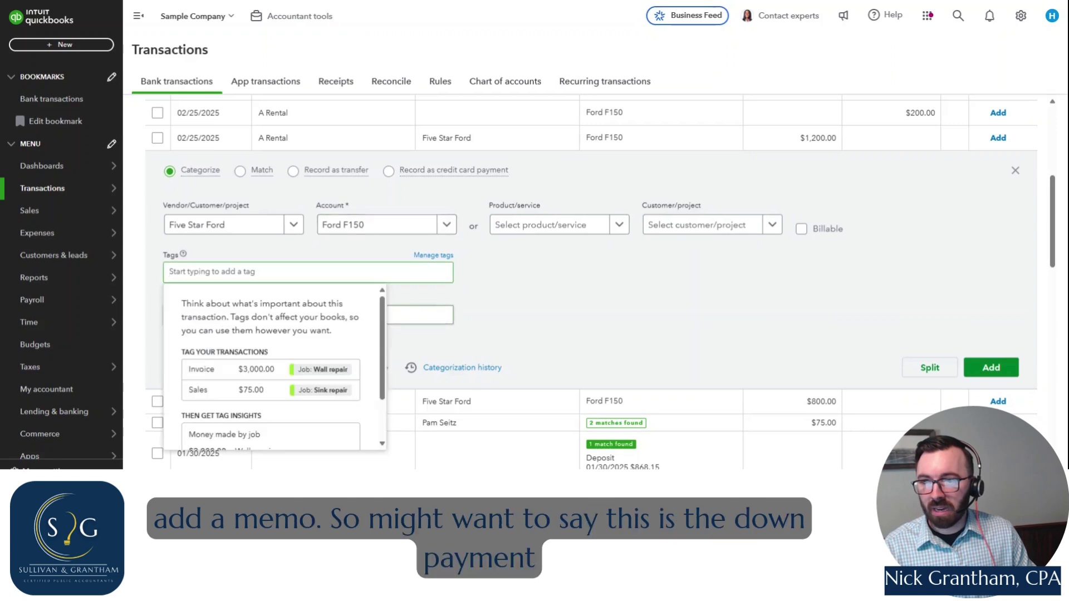
key(Tab)
text(Down)
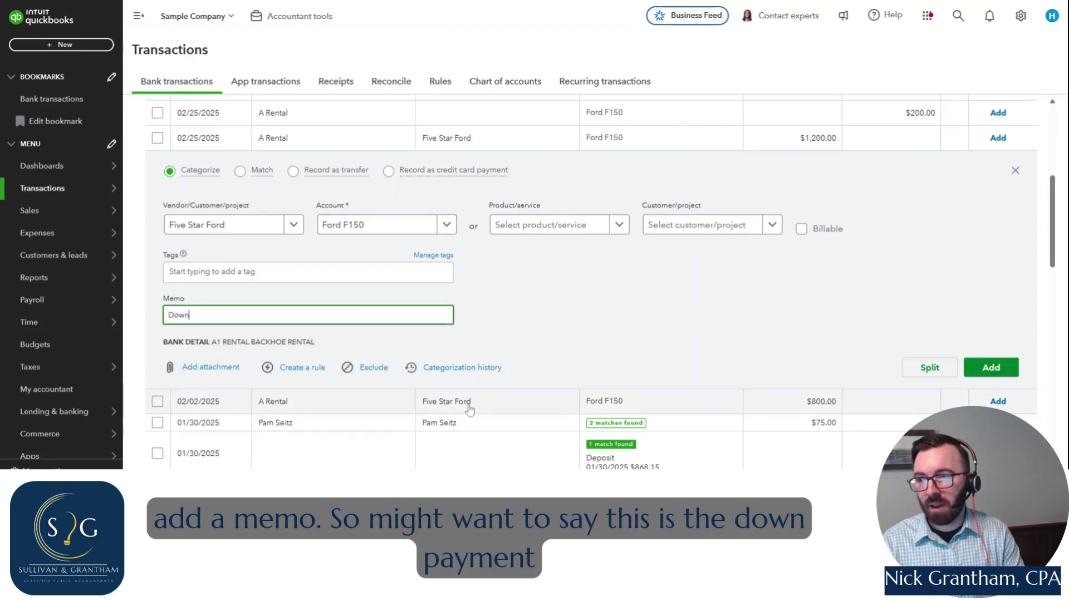
text(payment for )
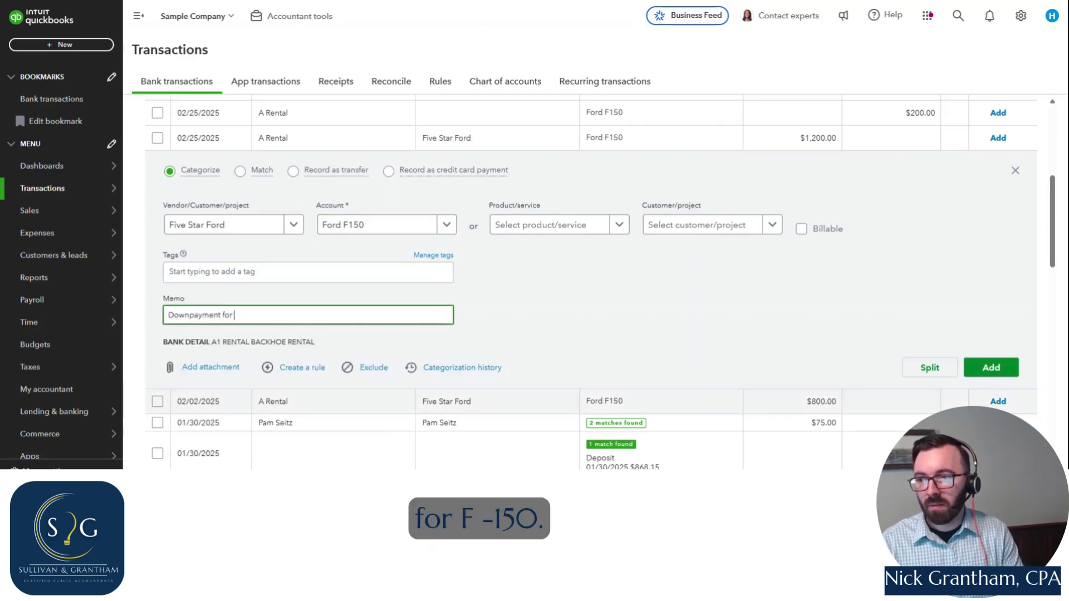
text(F150)
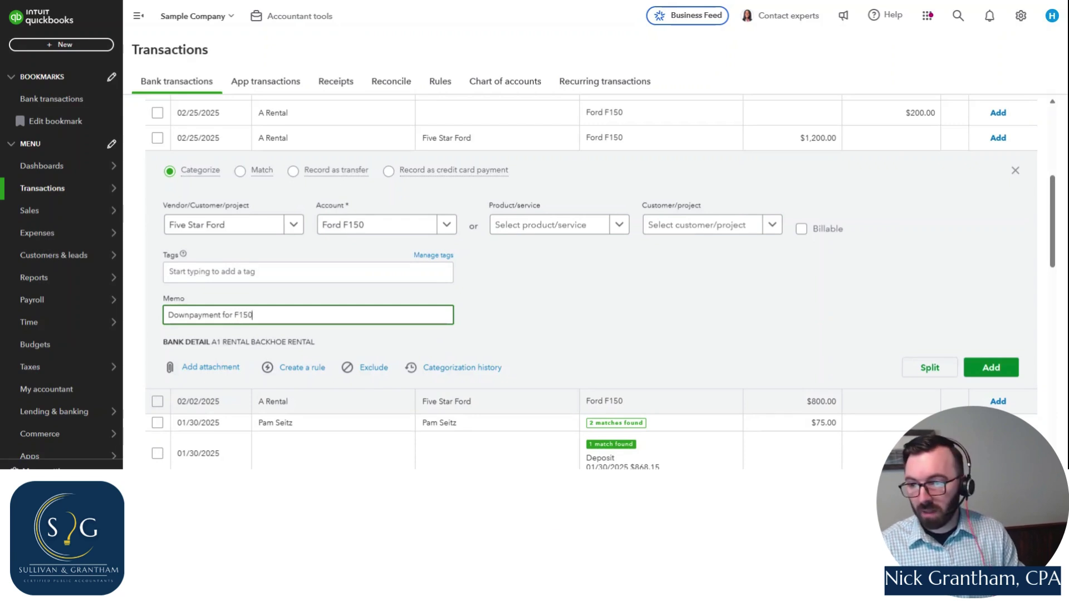
click(212, 375)
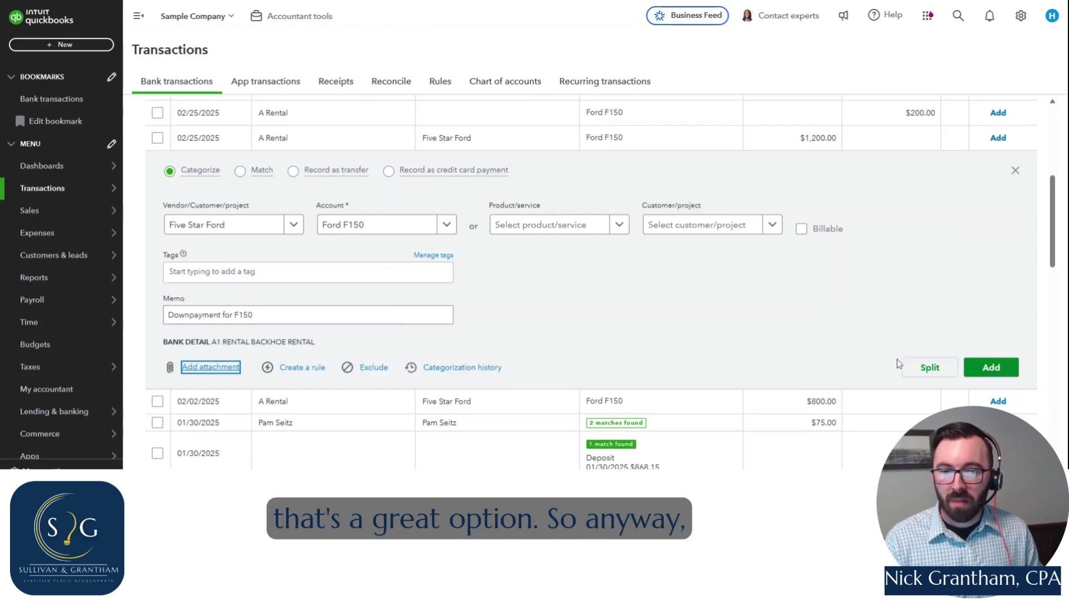
click(995, 369)
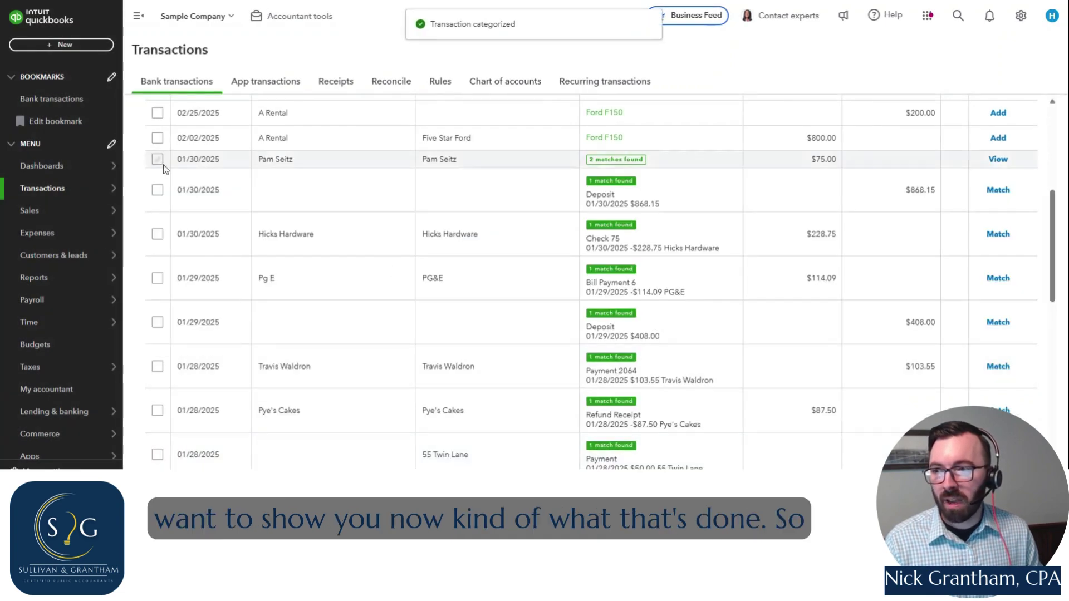
Step: Open the Profit and Loss report and examine its income and expense lines down to net income
mouse_move(58, 307)
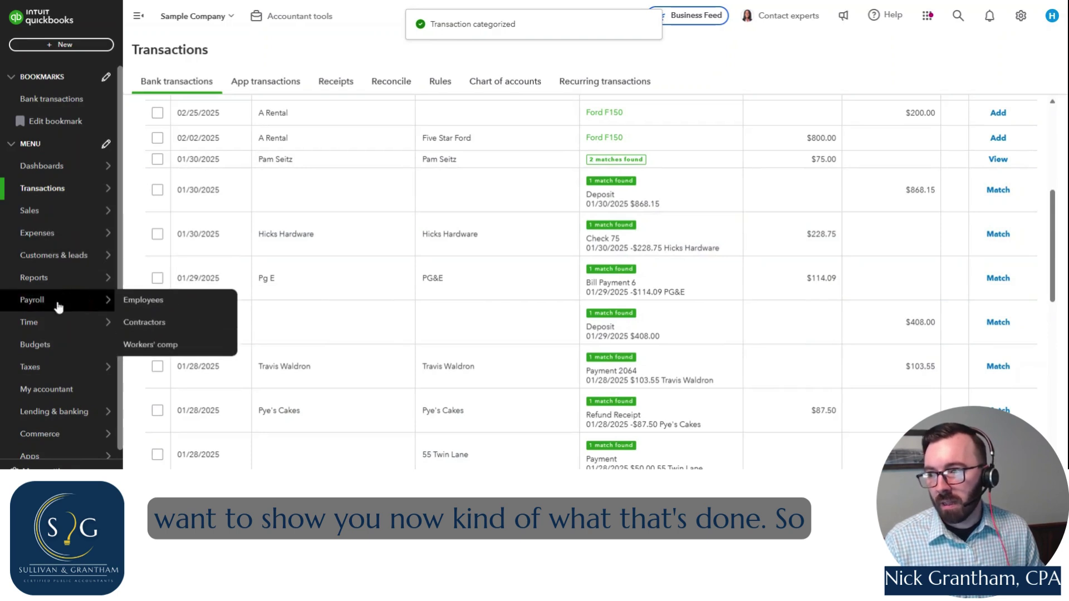
click(47, 286)
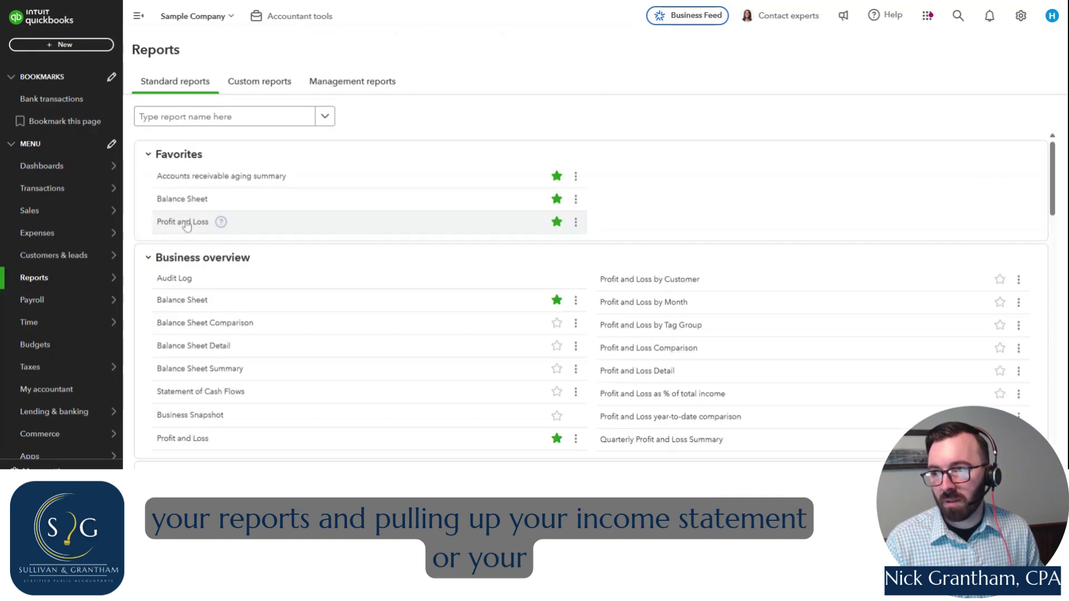
click(183, 222)
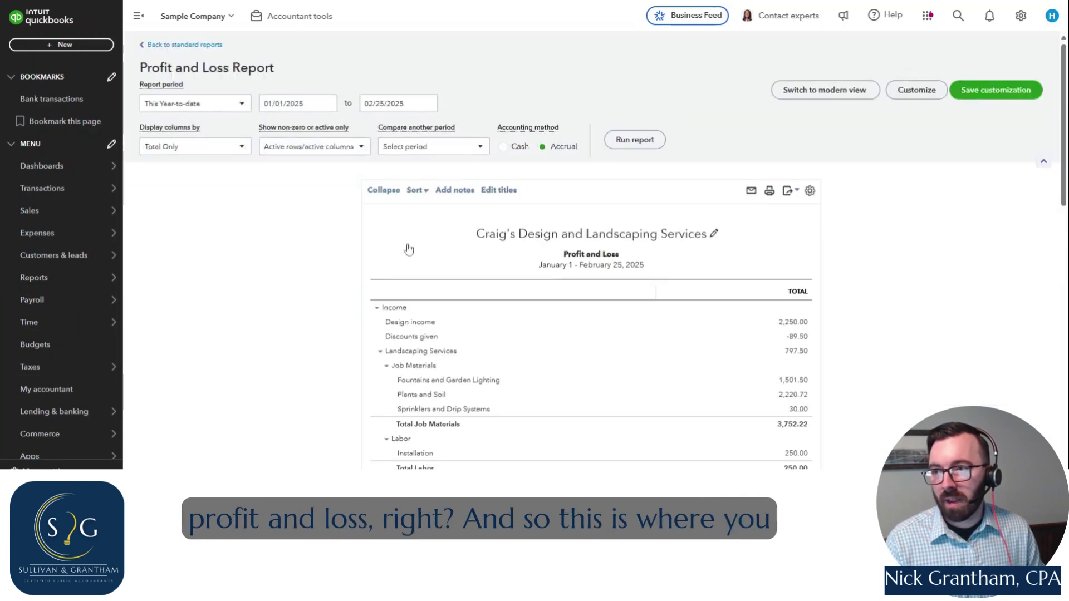
click(211, 103)
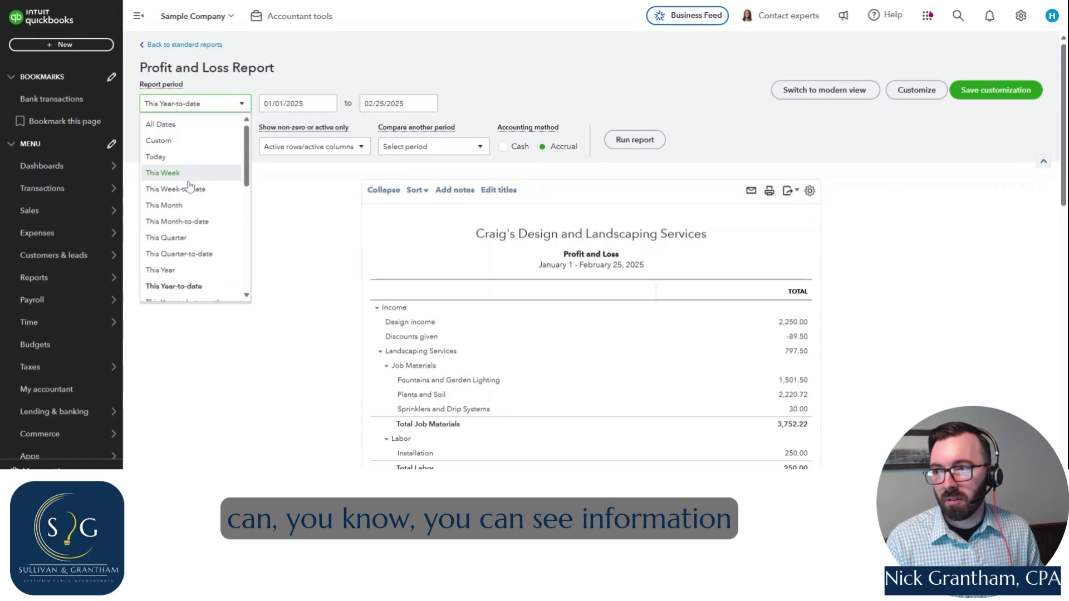
click(907, 273)
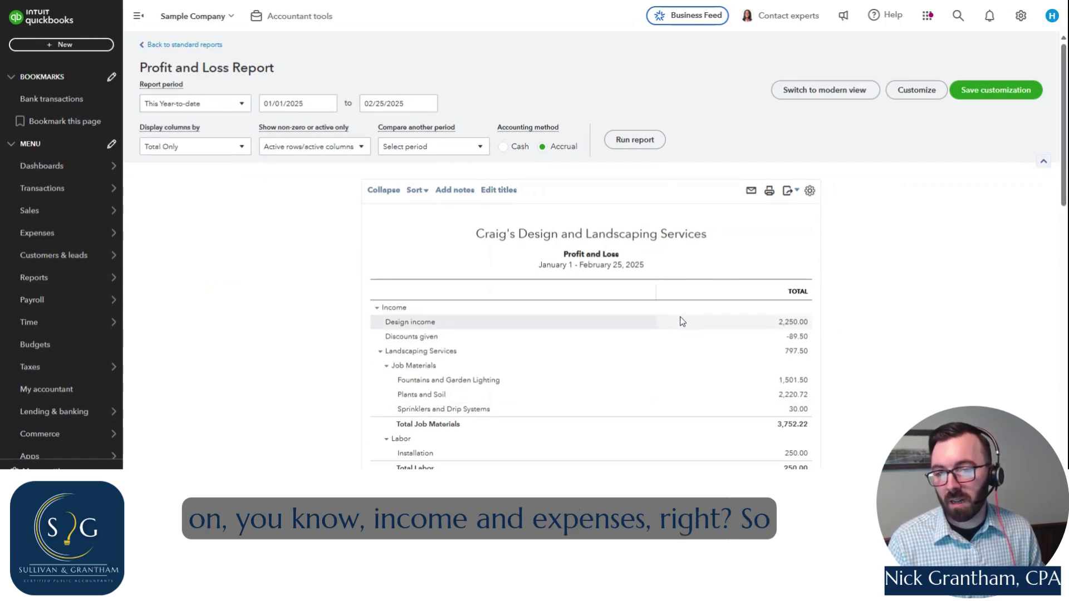
scroll(682, 321, down, 15)
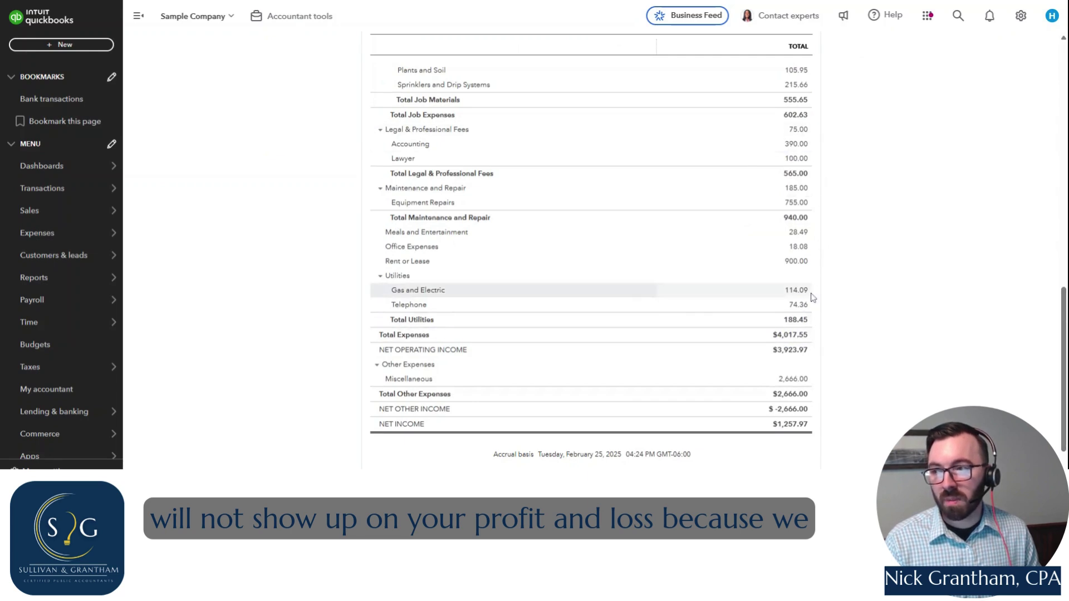
Step: Open the Balance Sheet report and examine the Ford F150 line under Fixed Assets
mouse_move(66, 277)
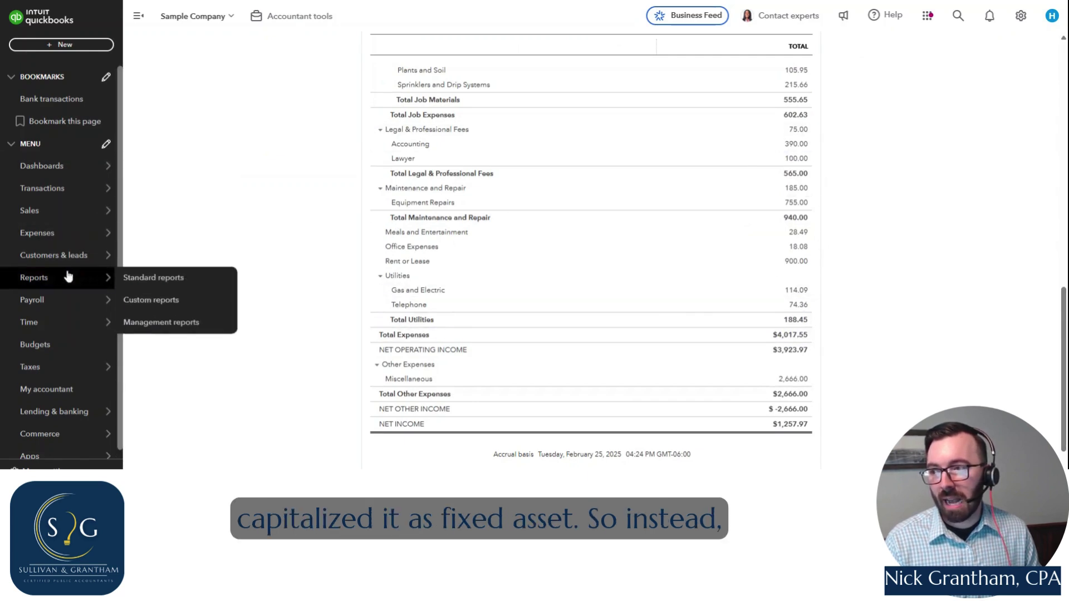
click(23, 283)
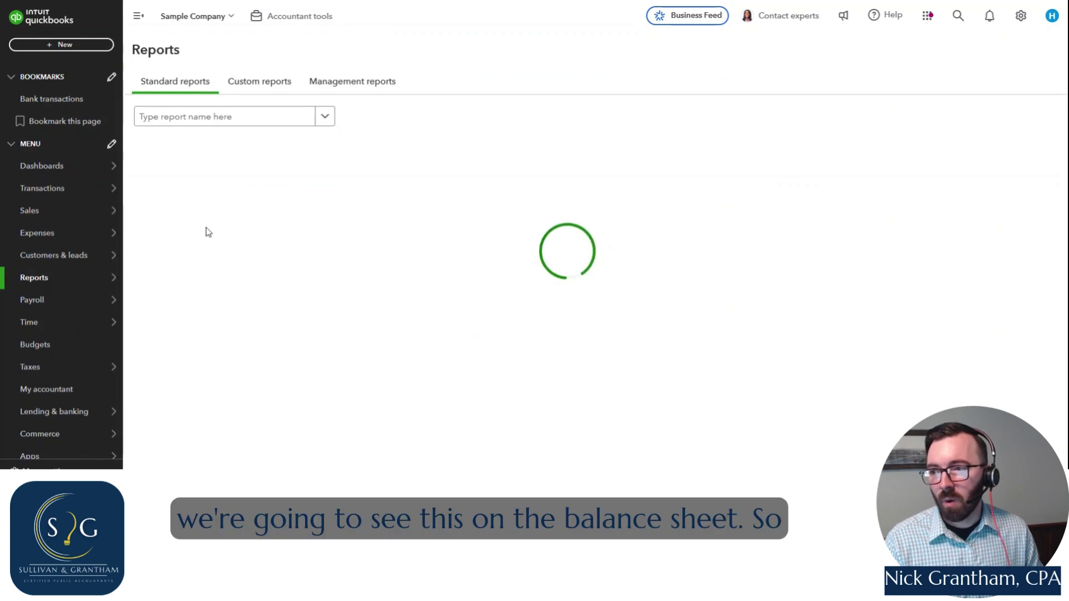
click(189, 202)
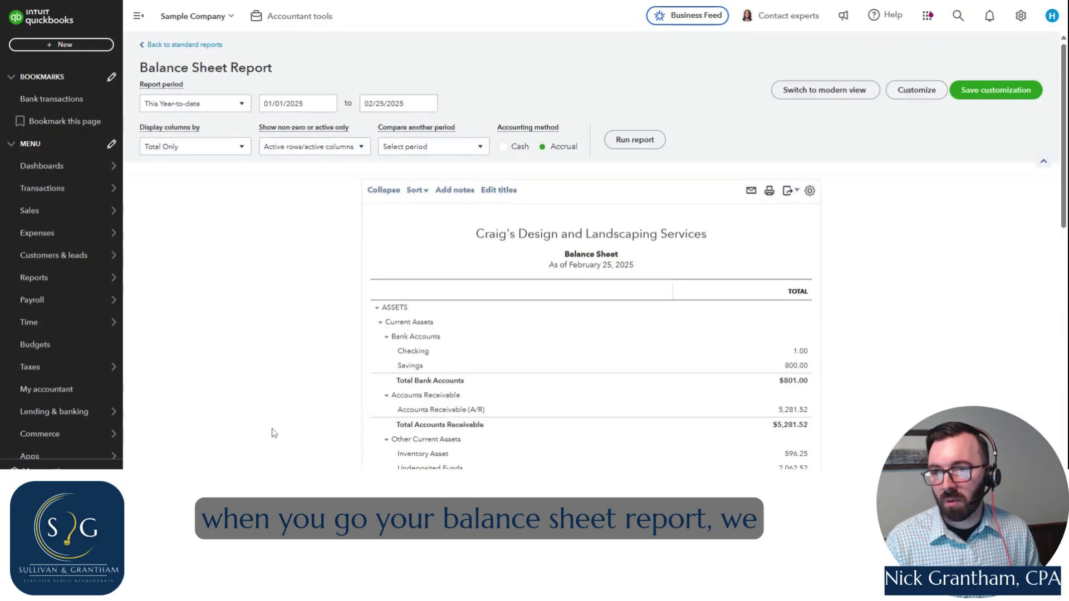
scroll(423, 323, down, 4)
scroll(446, 332, down, 1)
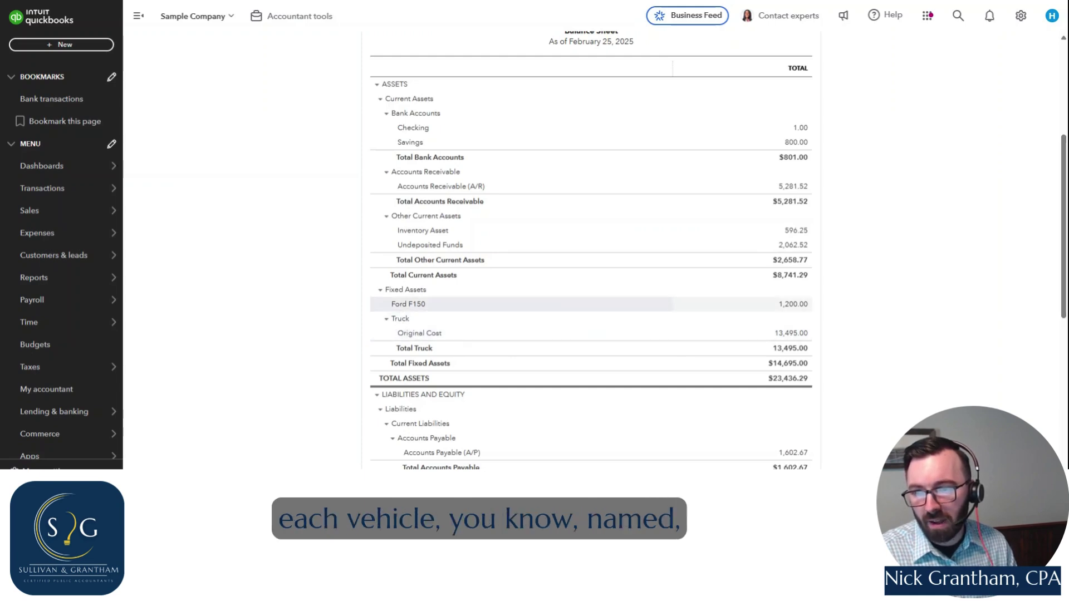
drag(392, 304, 429, 308)
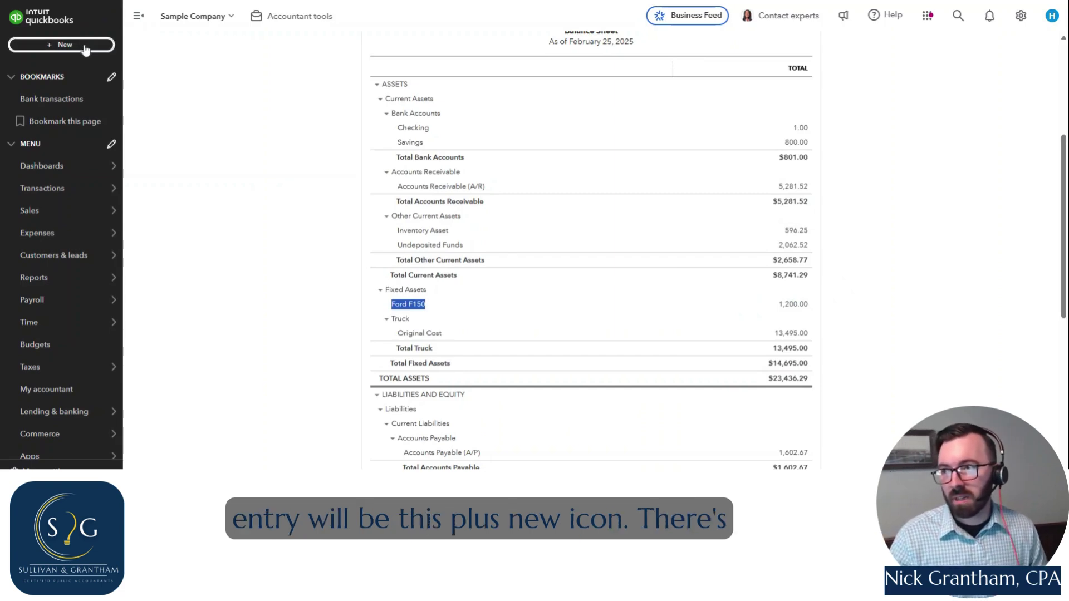
Step: Start a new journal entry for the financed part of the truck purchase
click(46, 47)
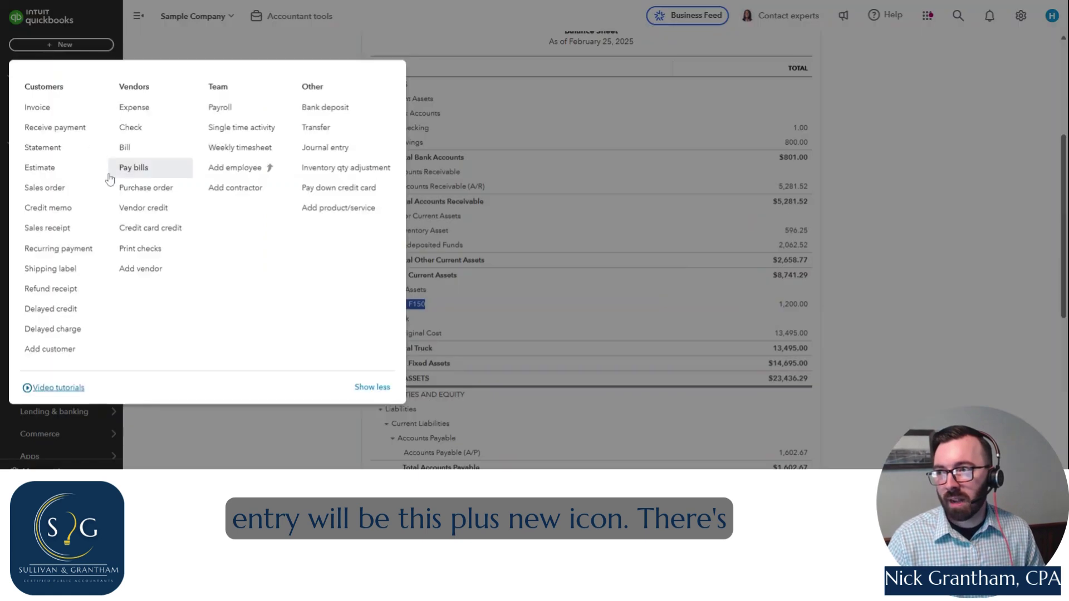
click(327, 148)
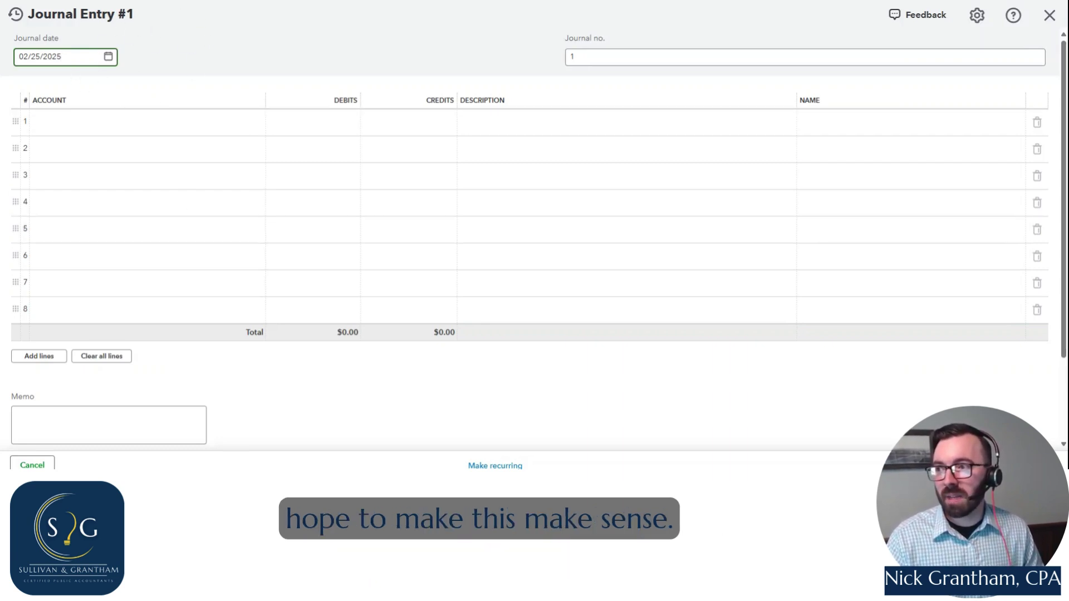
click(109, 58)
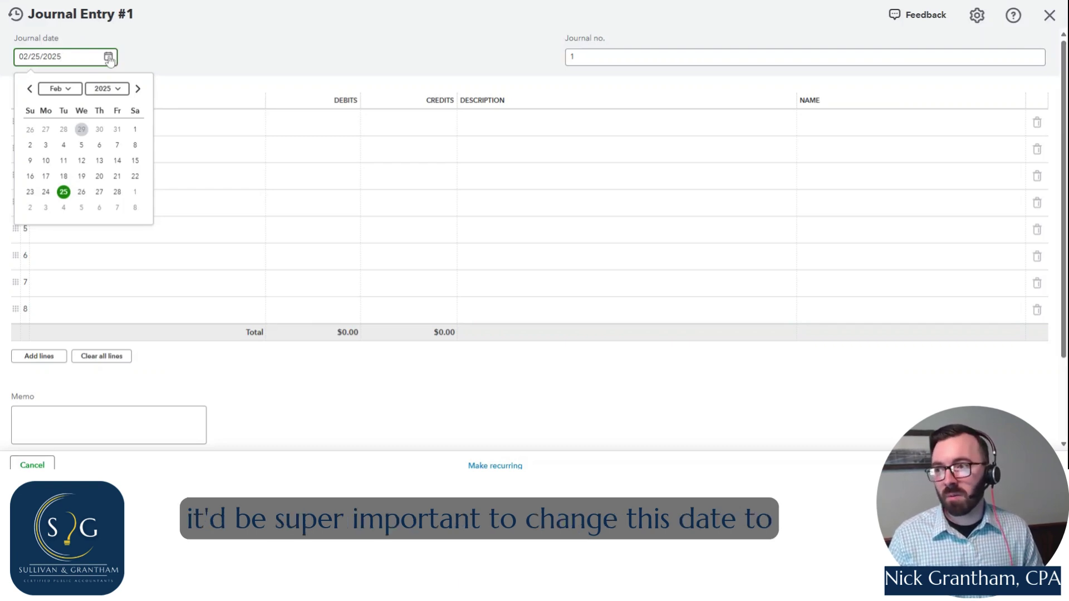
click(29, 89)
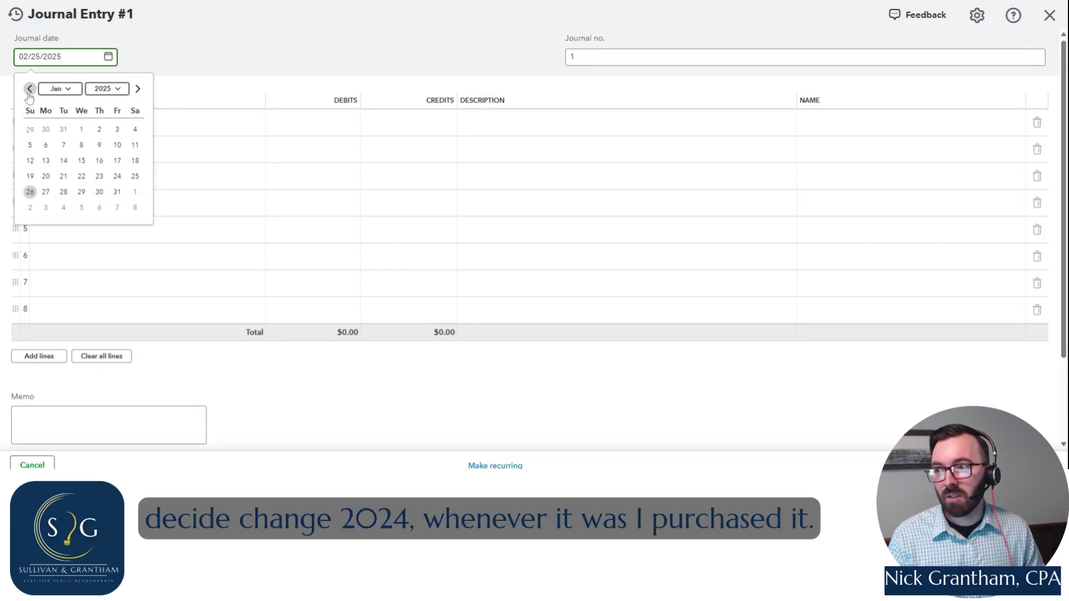
click(29, 88)
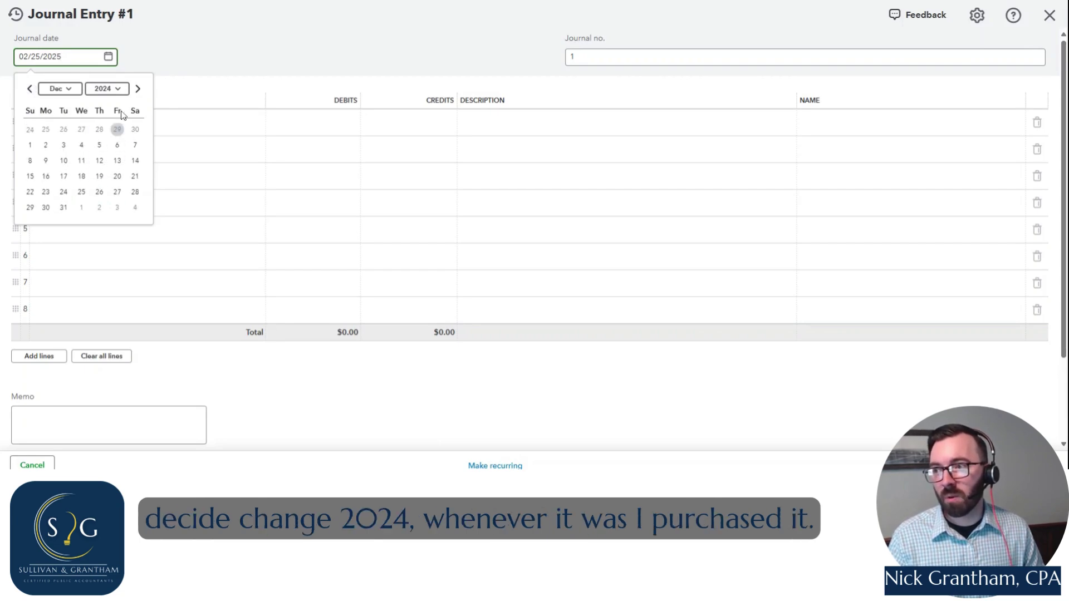
click(110, 60)
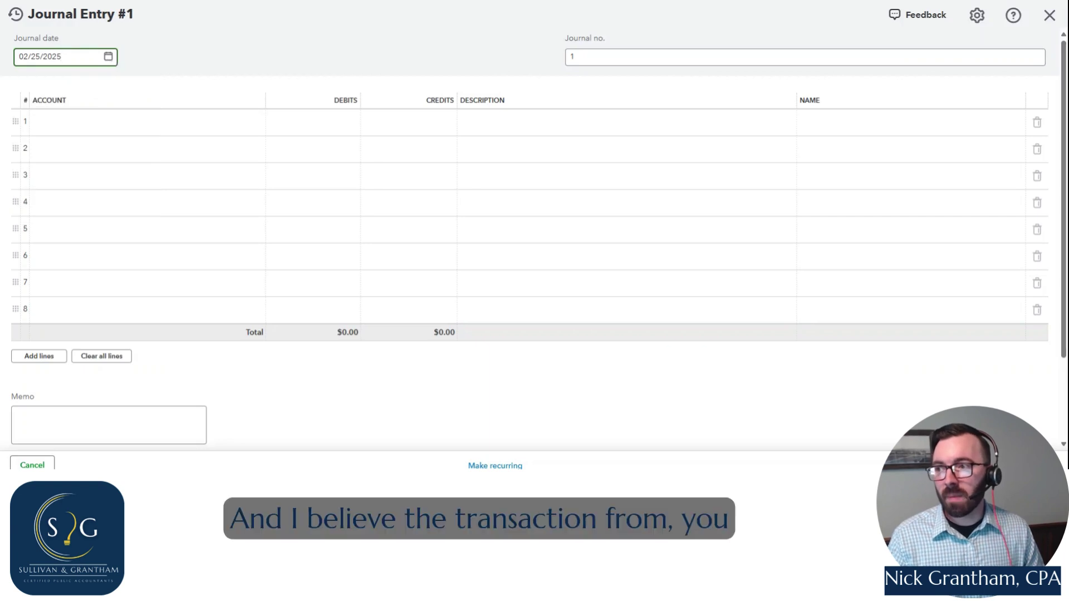
Step: Date the journal entry 02/21/2025 and debit $48,800.00 to the Ford F150 account on the first line
click(109, 59)
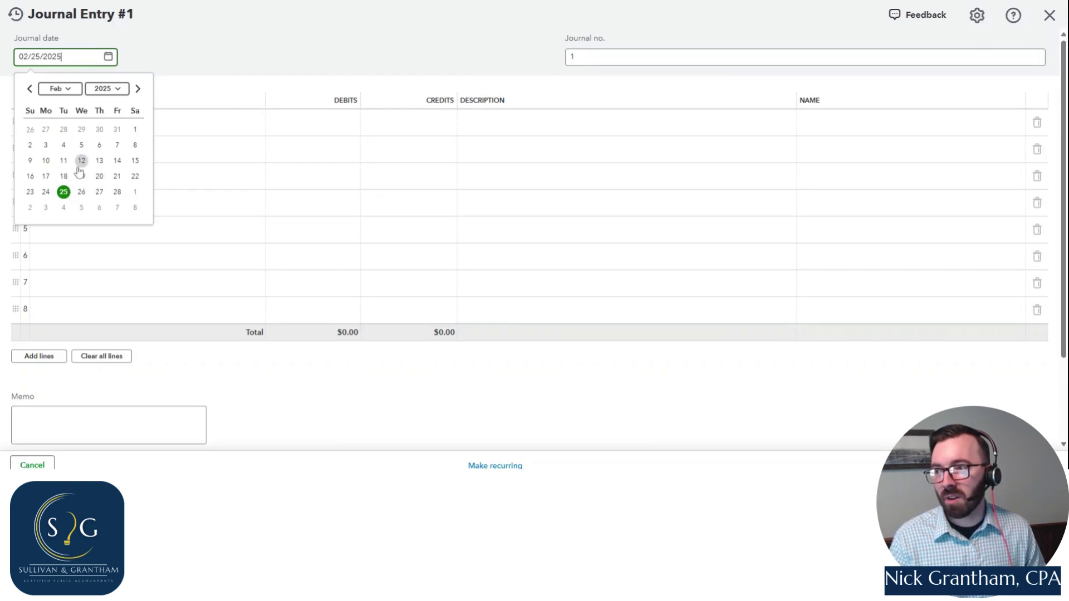
click(116, 176)
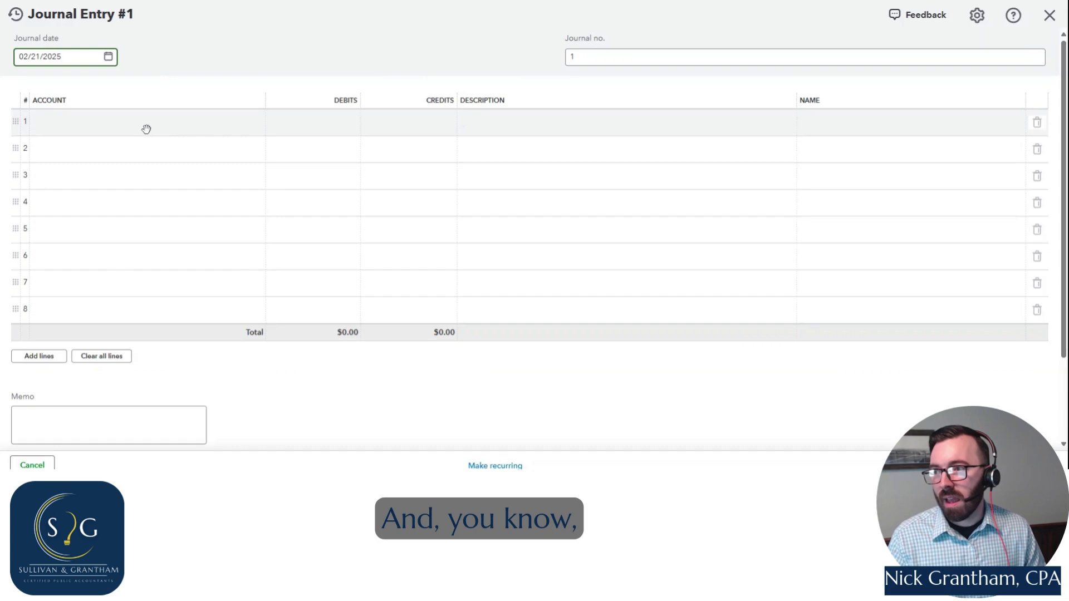
click(145, 126)
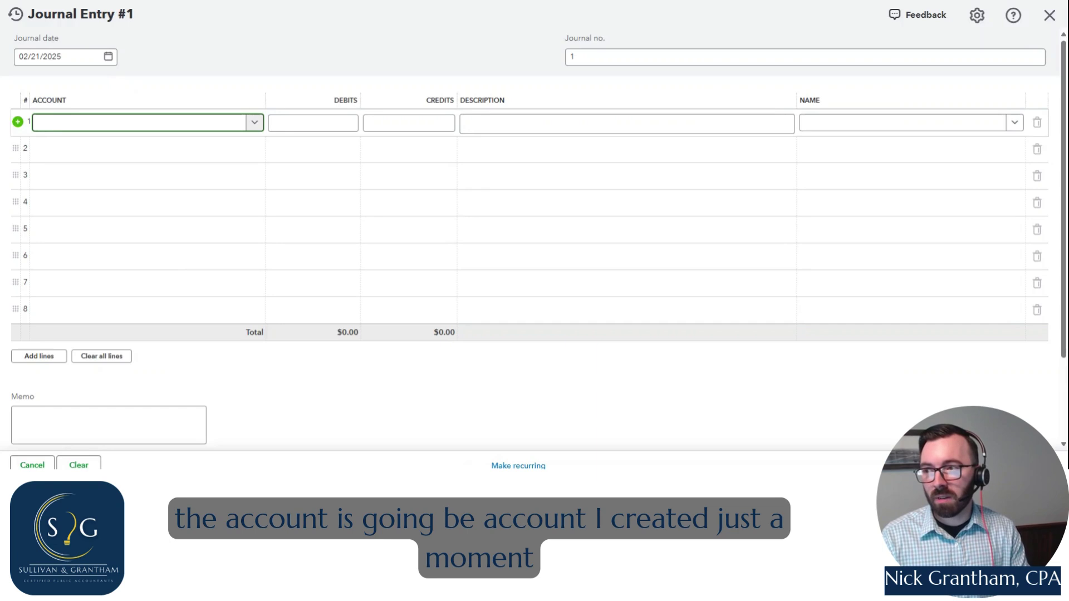
text(f150)
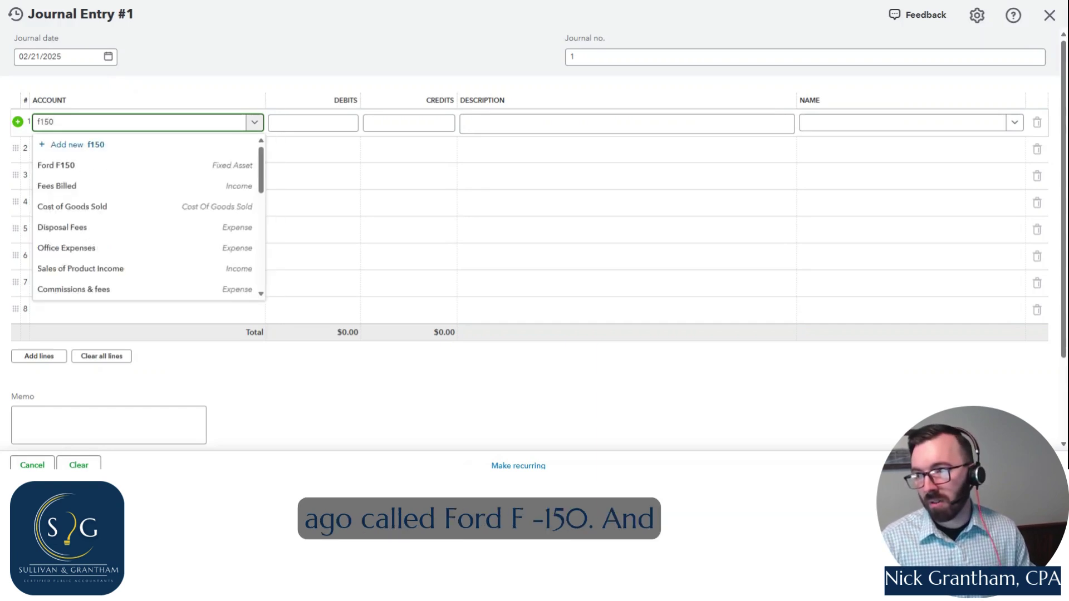
click(133, 163)
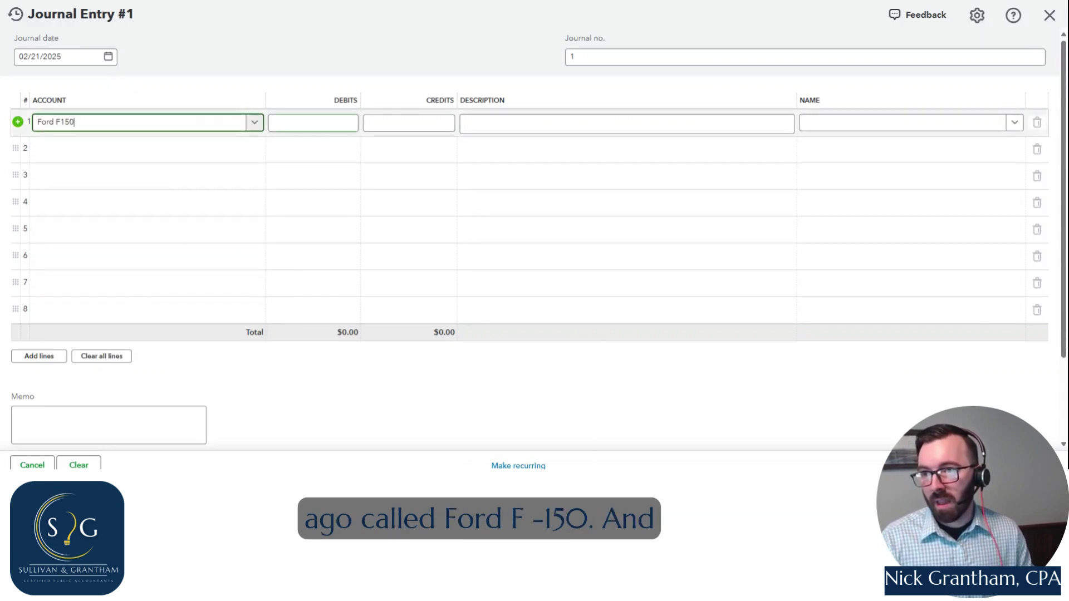
key(Tab)
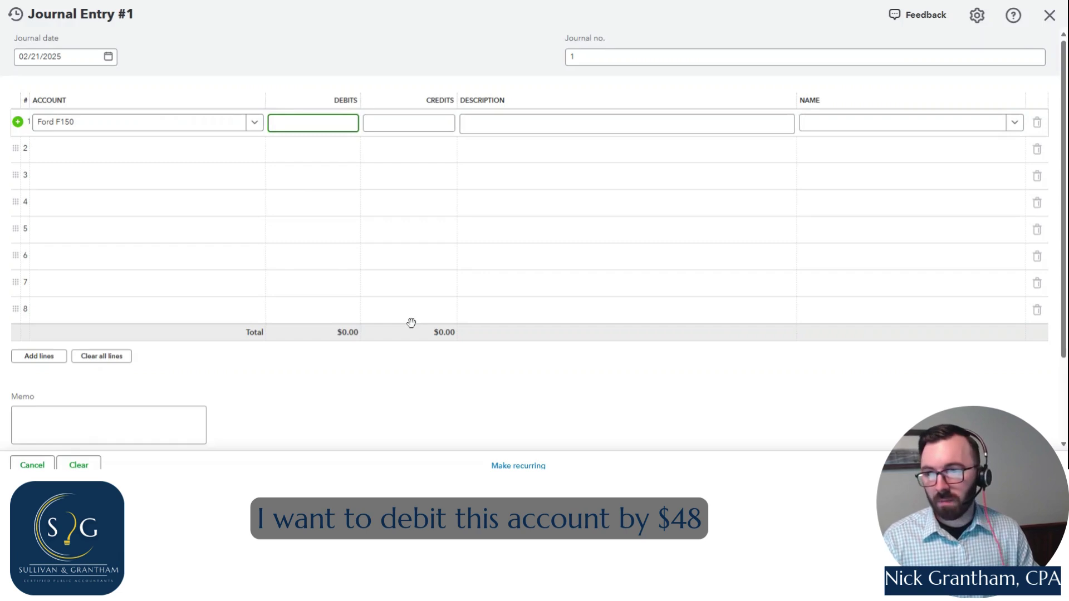
text(48800)
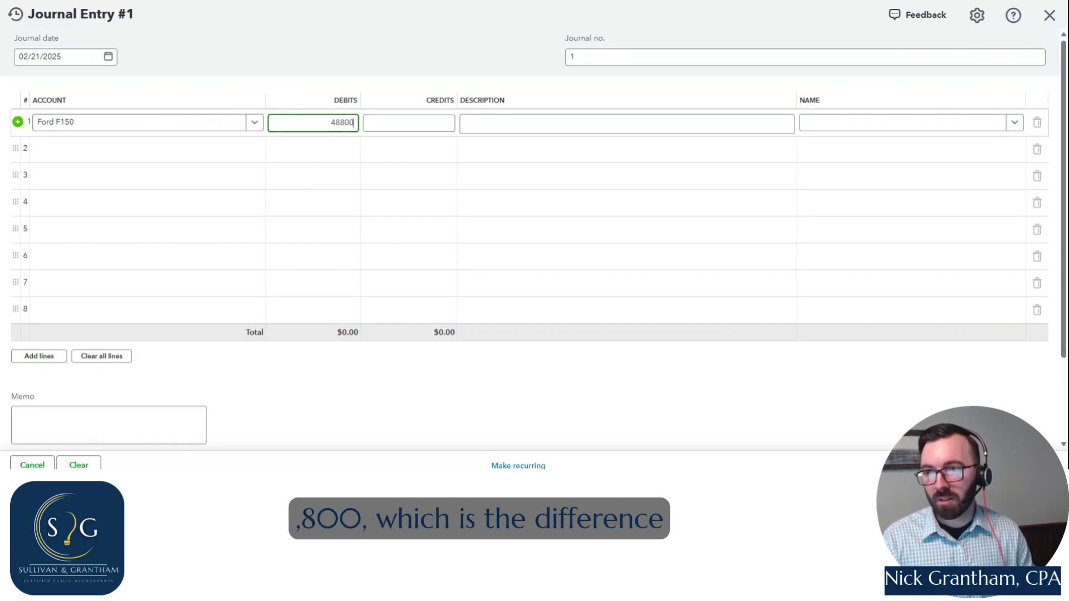
click(422, 78)
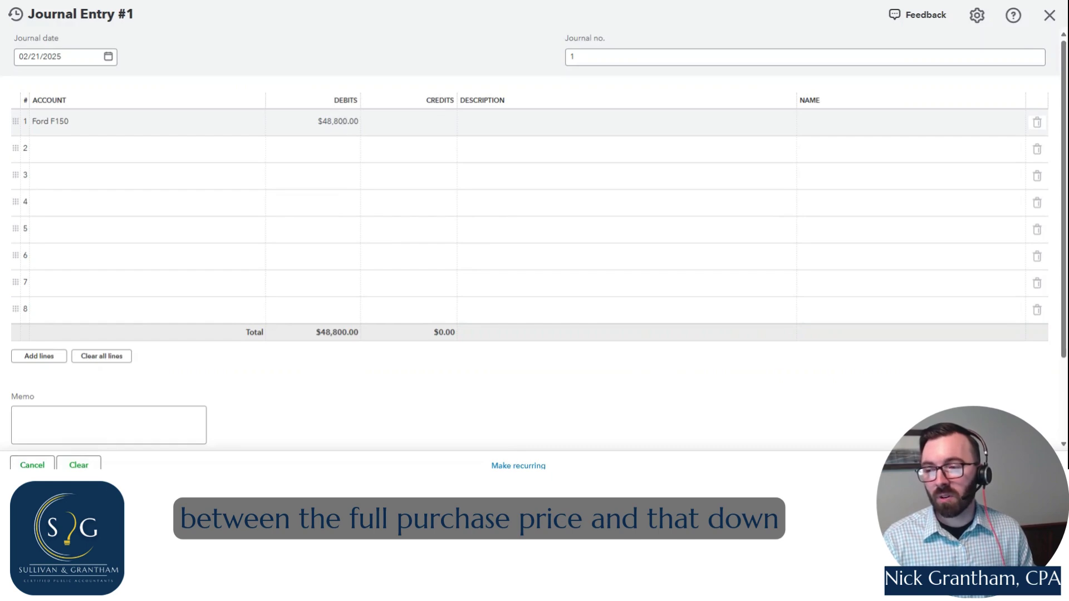
Step: Enter "Ford F150 Financed Portion" as the description of the journal entry's first line
click(549, 124)
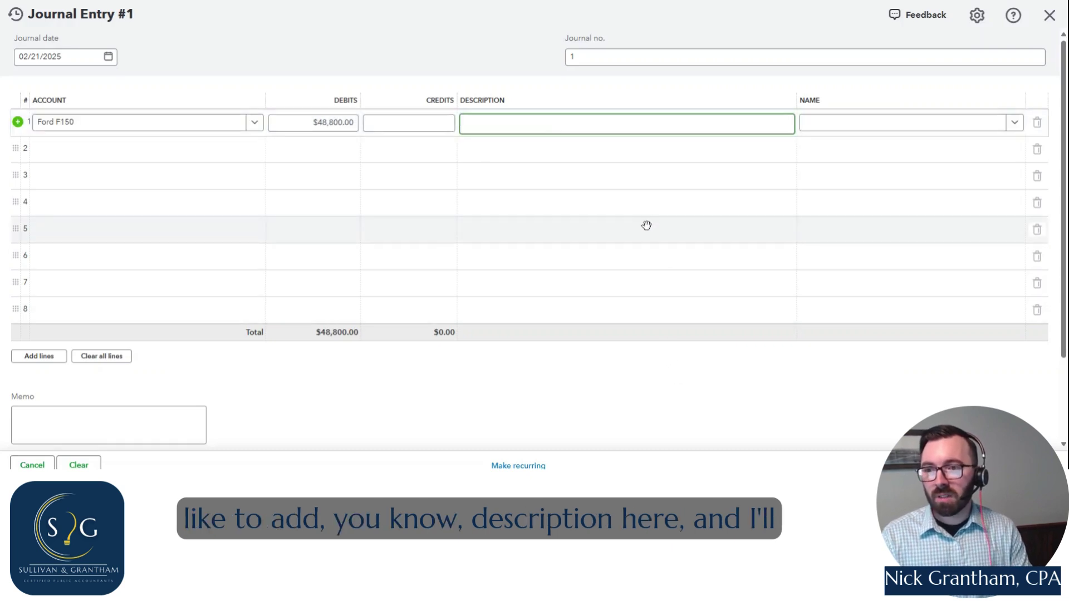
text(Ford)
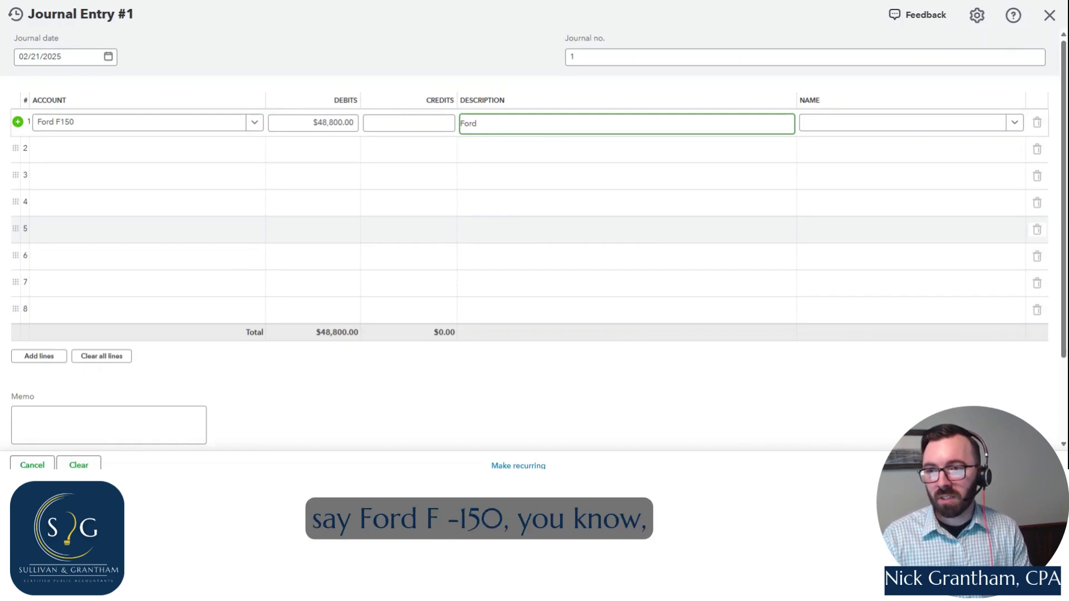
text( F150)
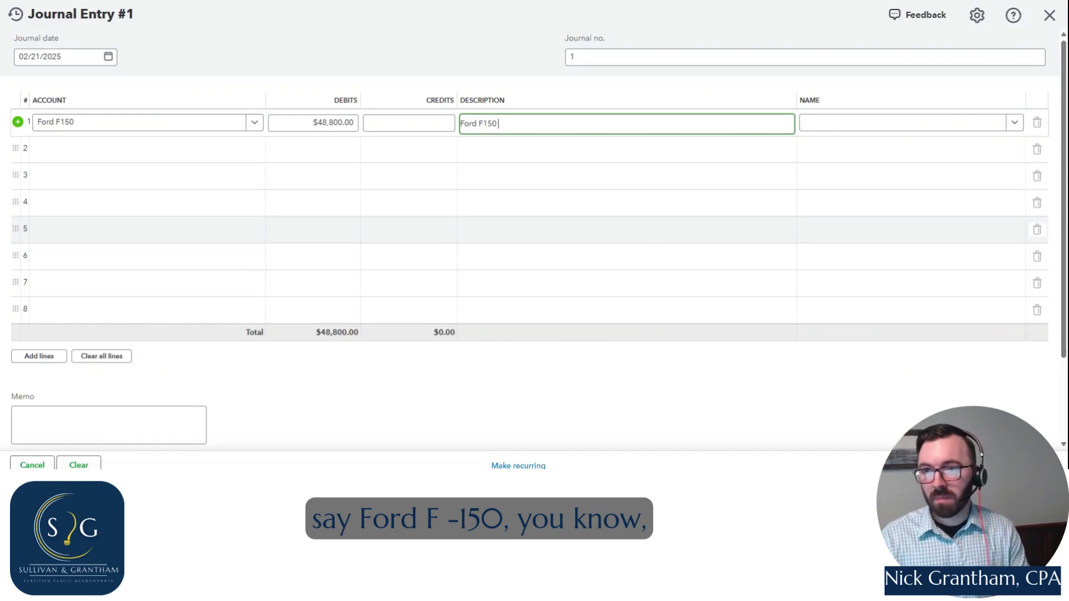
text( Financ)
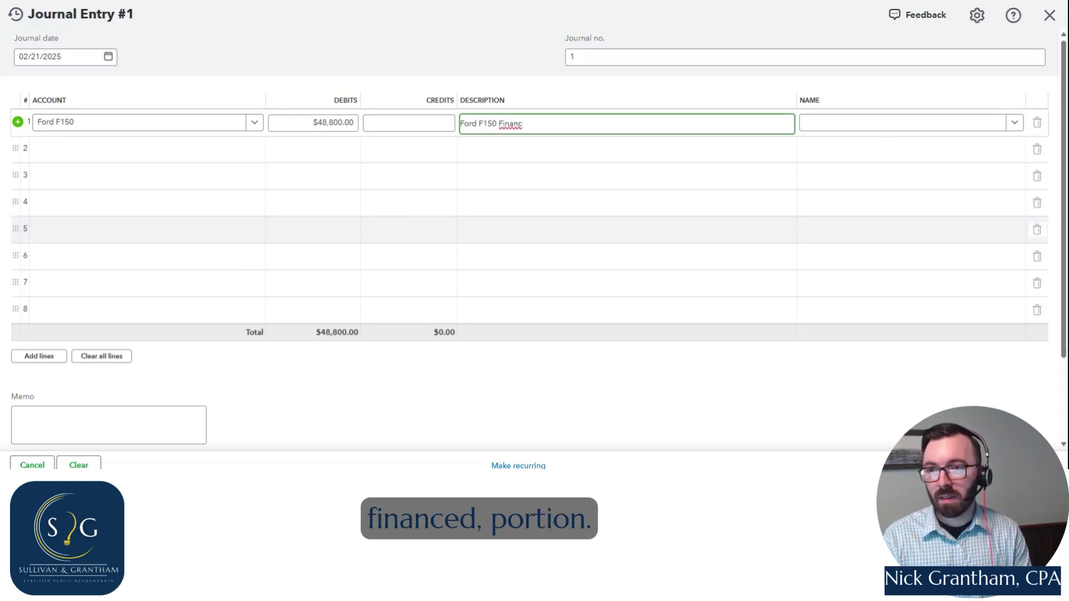
text(ed Portion)
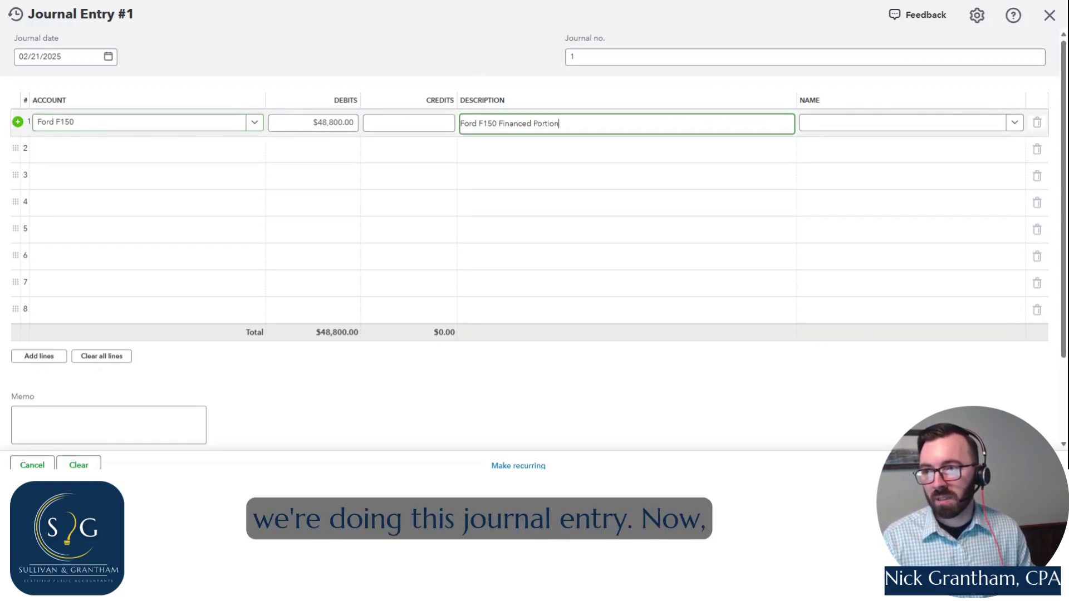
Step: Begin adding a new account named "Ford F150 Note Payable" from the account field of the journal entry's second line
click(167, 149)
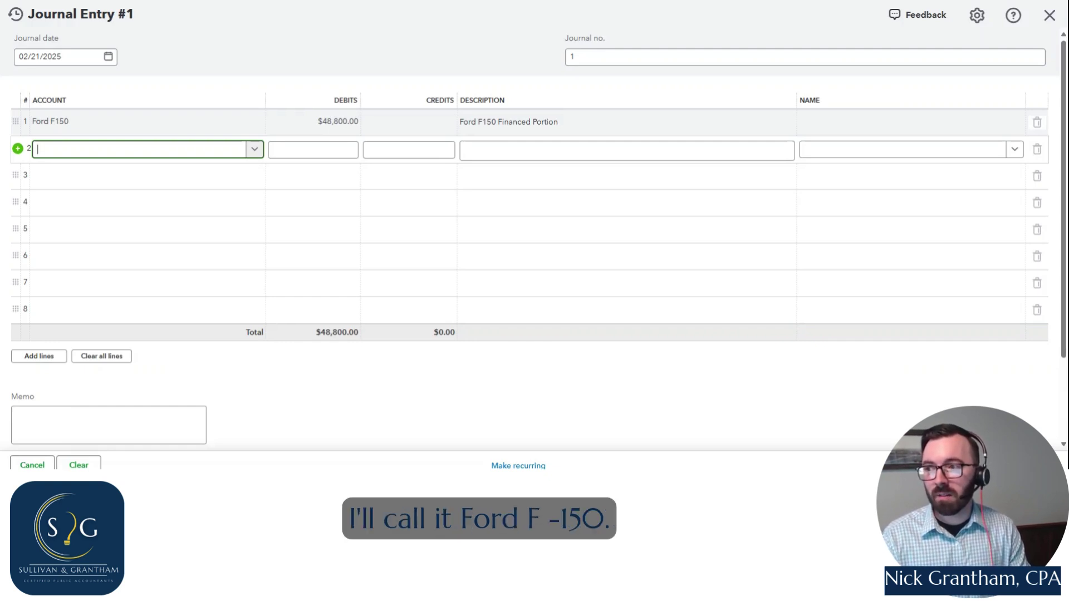
text(Ford F150)
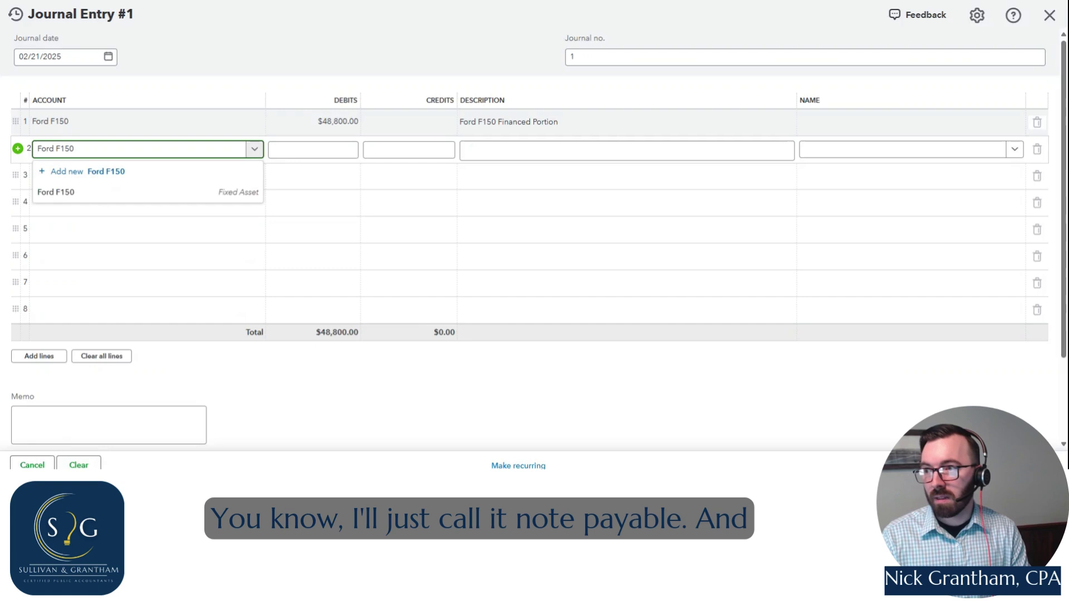
text( Not)
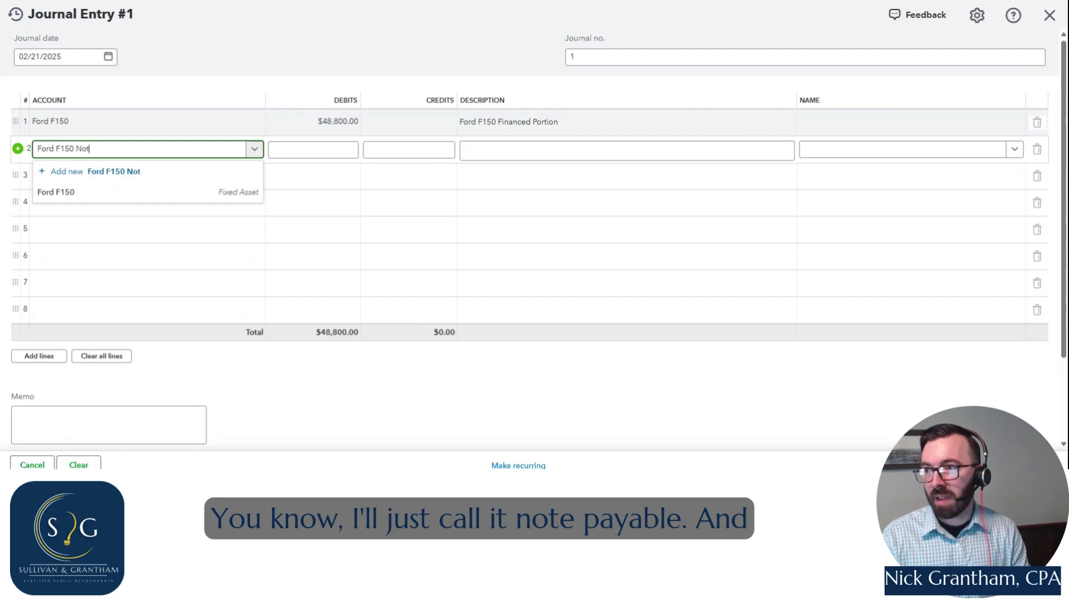
text(e Payable)
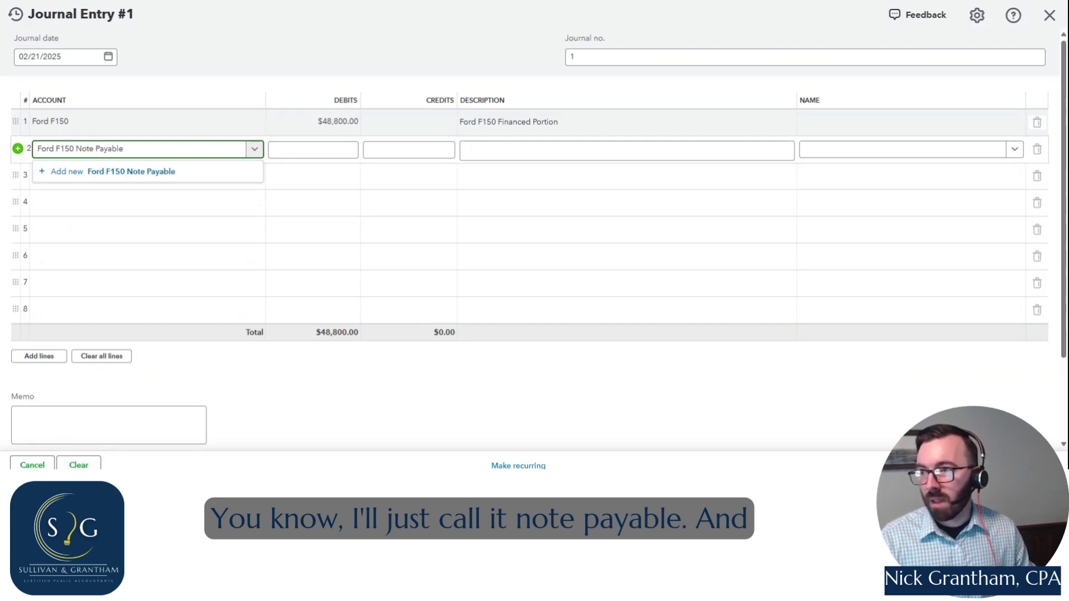
click(171, 174)
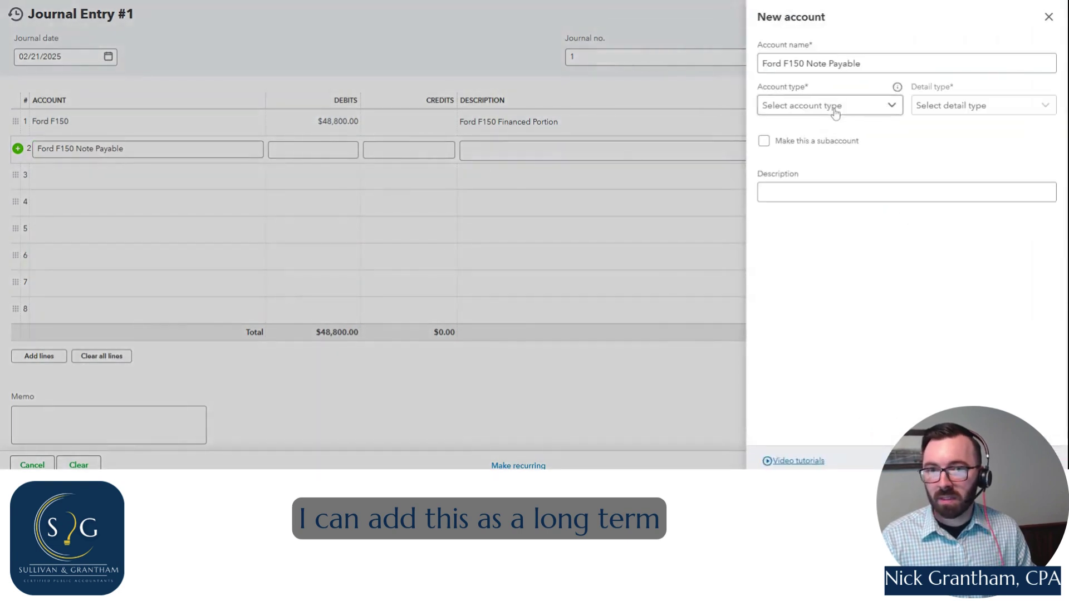
Step: Set the new account's type to Long Term Liabilities with the detail type Notes Payable
click(855, 108)
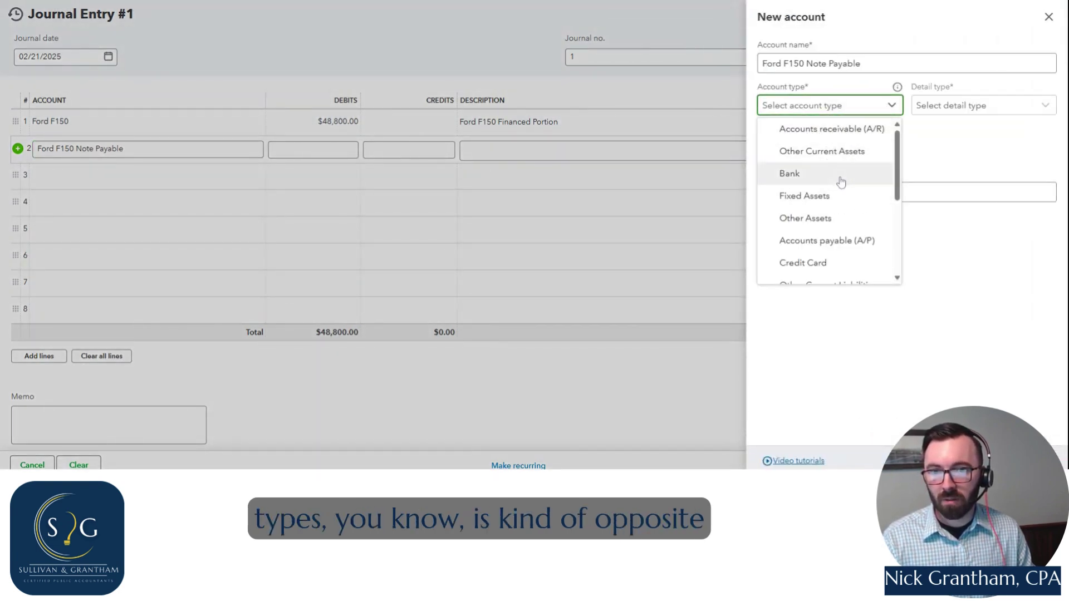
scroll(840, 187, down, 2)
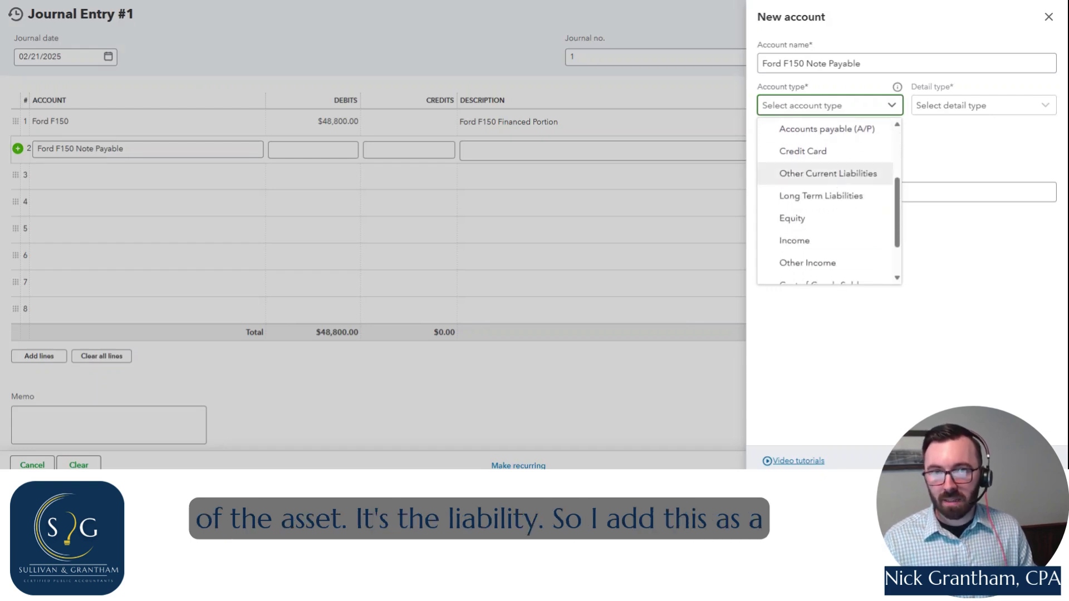
click(844, 198)
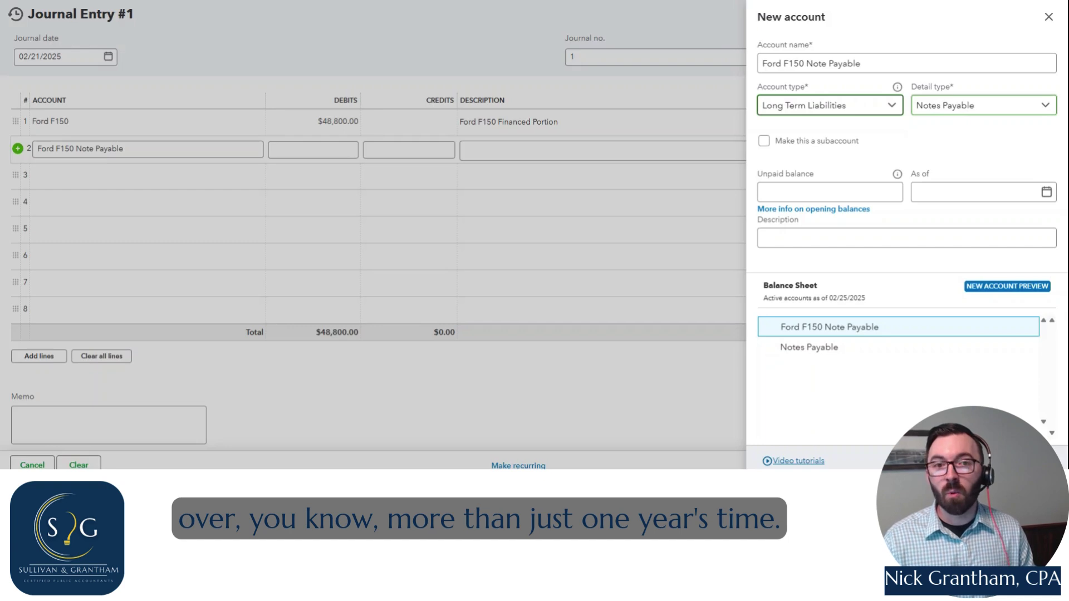
click(975, 105)
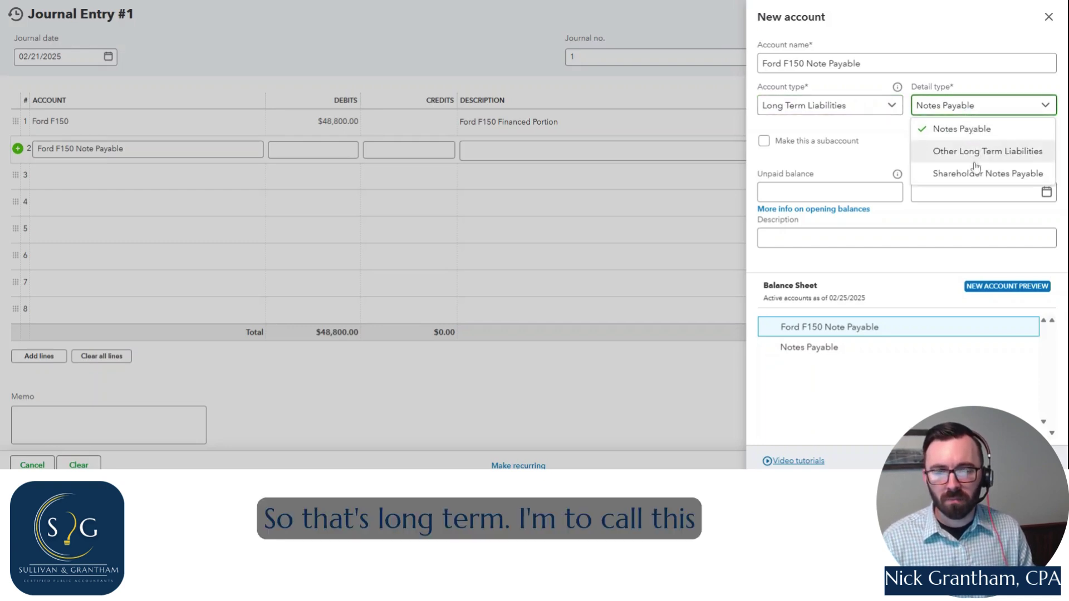
click(957, 134)
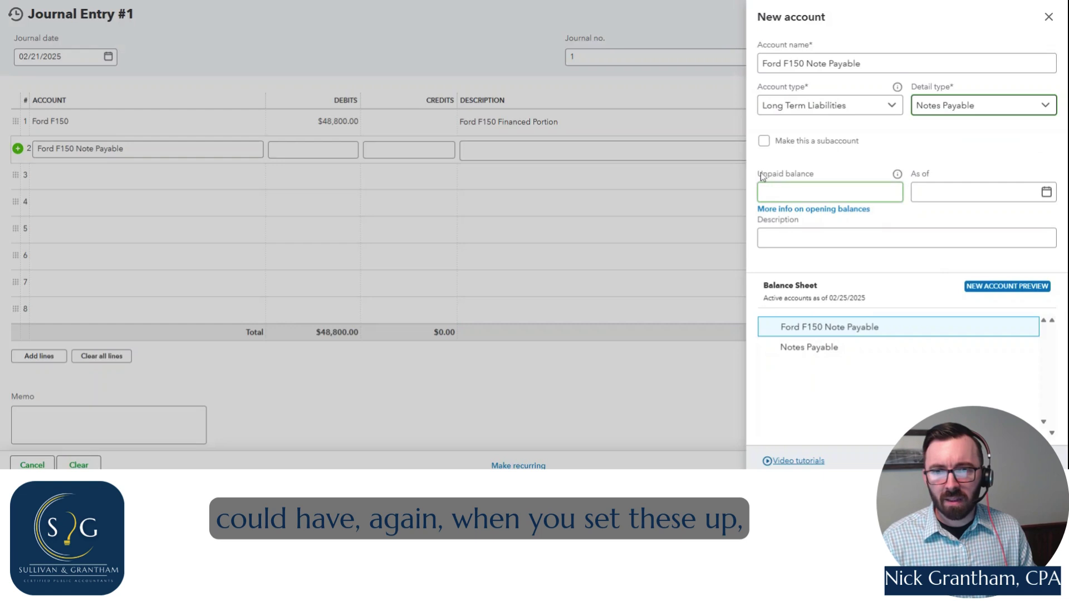
drag(759, 175, 812, 179)
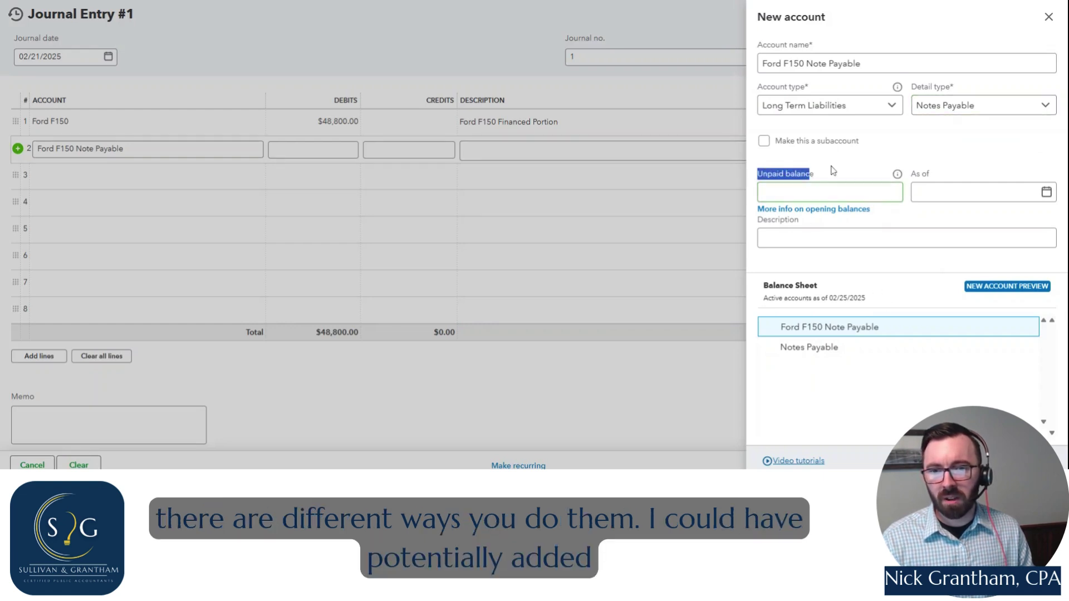
drag(758, 175, 815, 178)
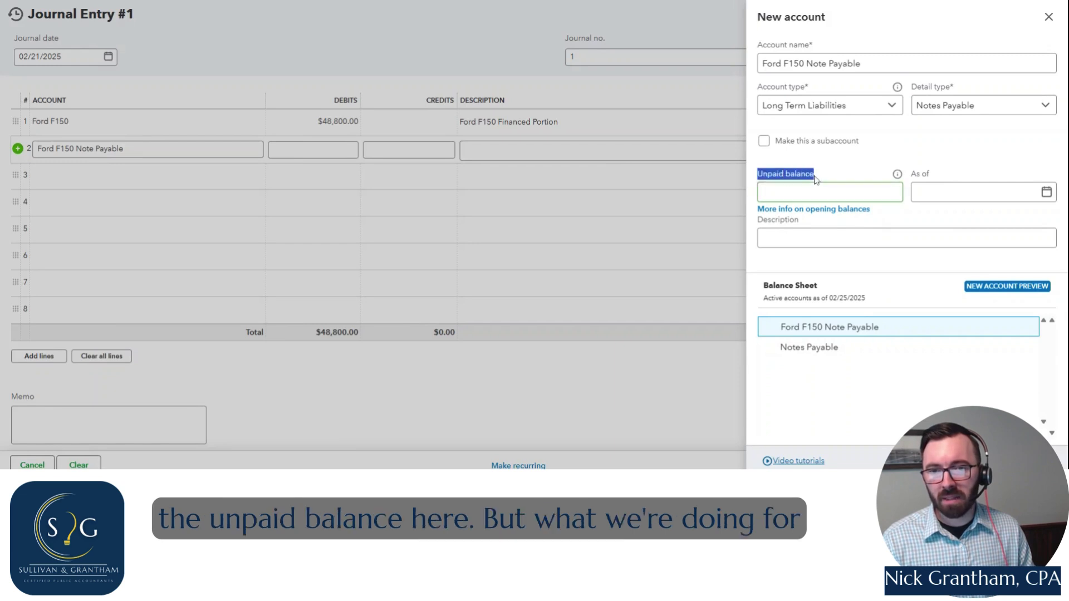
click(869, 161)
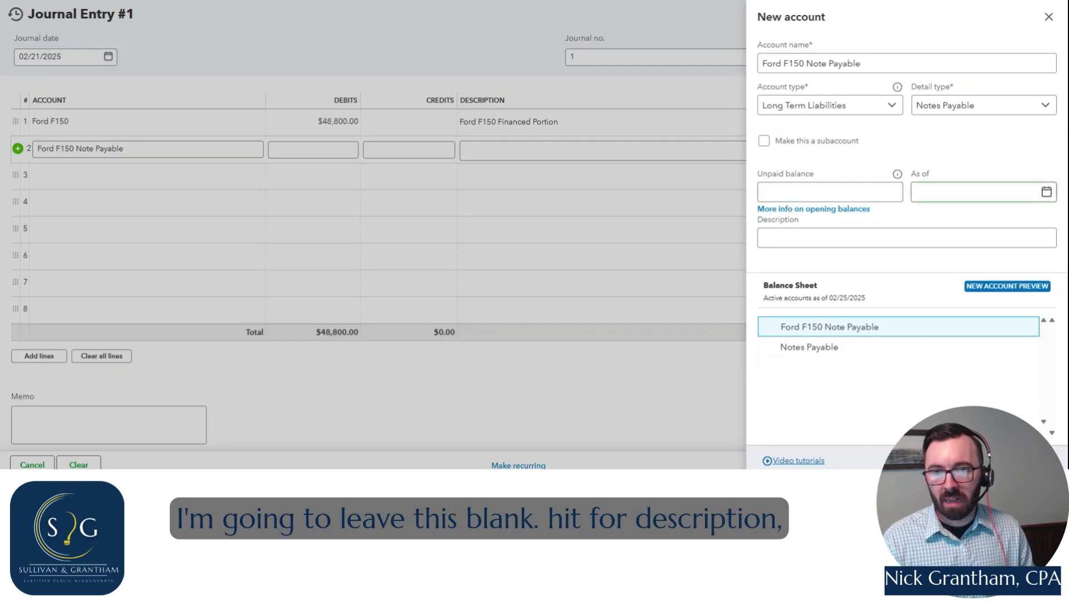
Step: Describe the new note payable account as "Ford F150 Financed Portion" and save it for the journal entry's second line
click(795, 238)
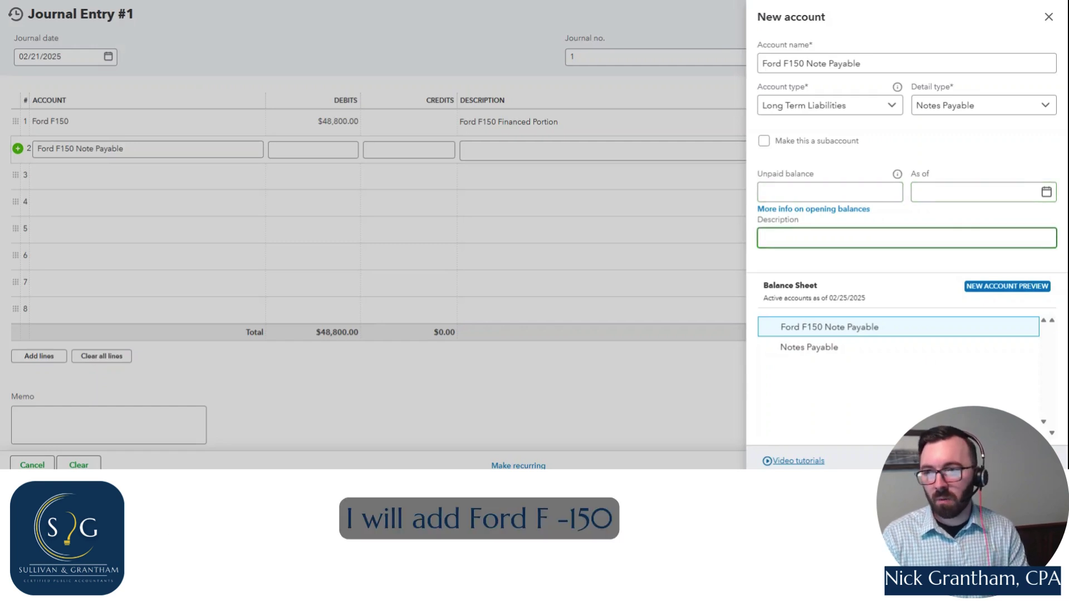
text(Ford )
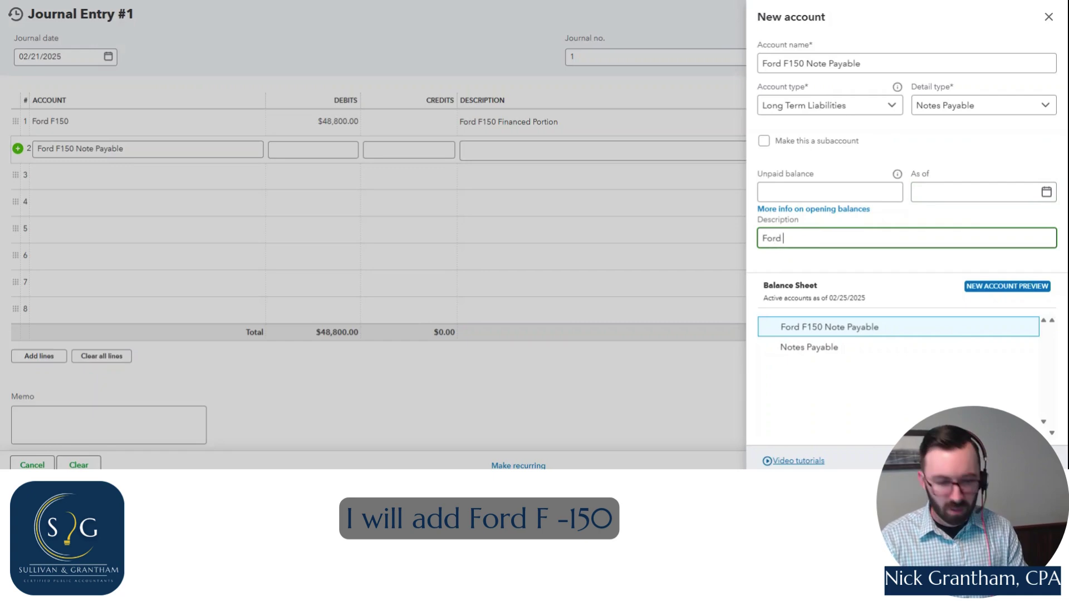
text(F150 Fi)
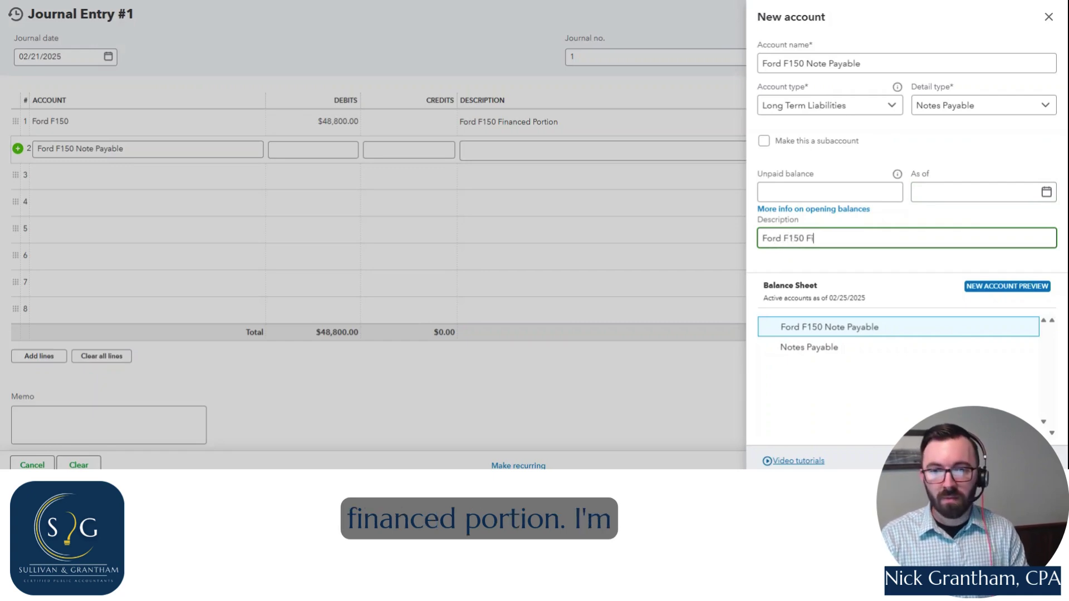
text(nanced Portion)
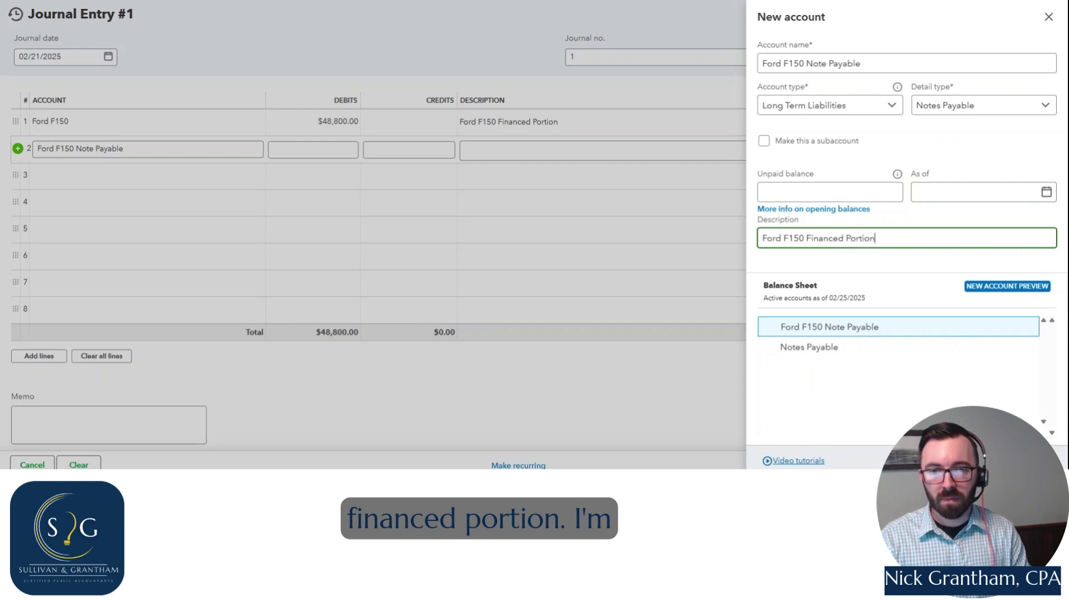
click(1038, 461)
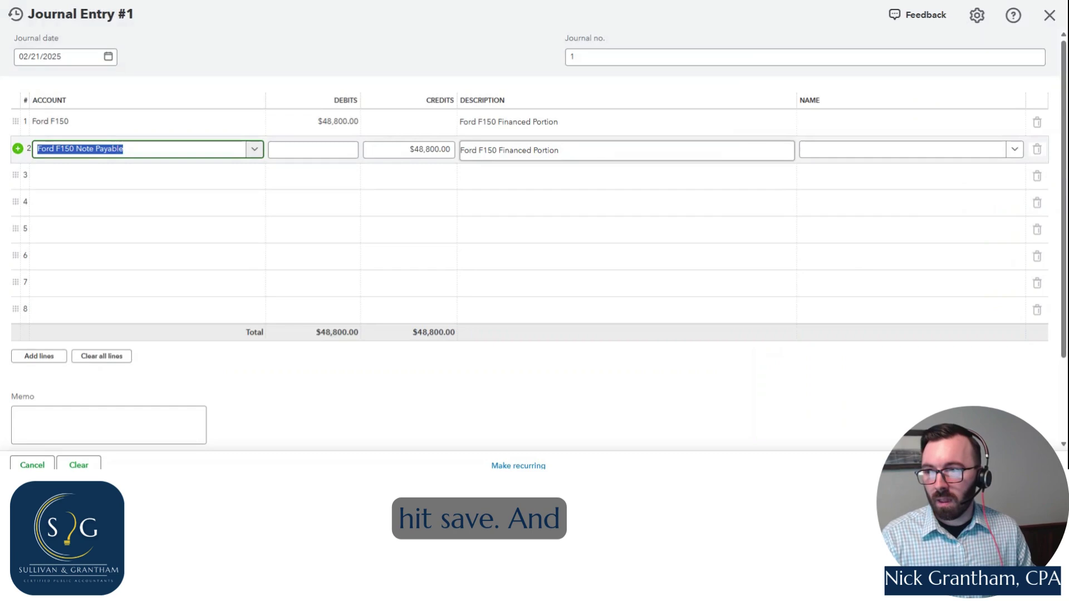
click(544, 427)
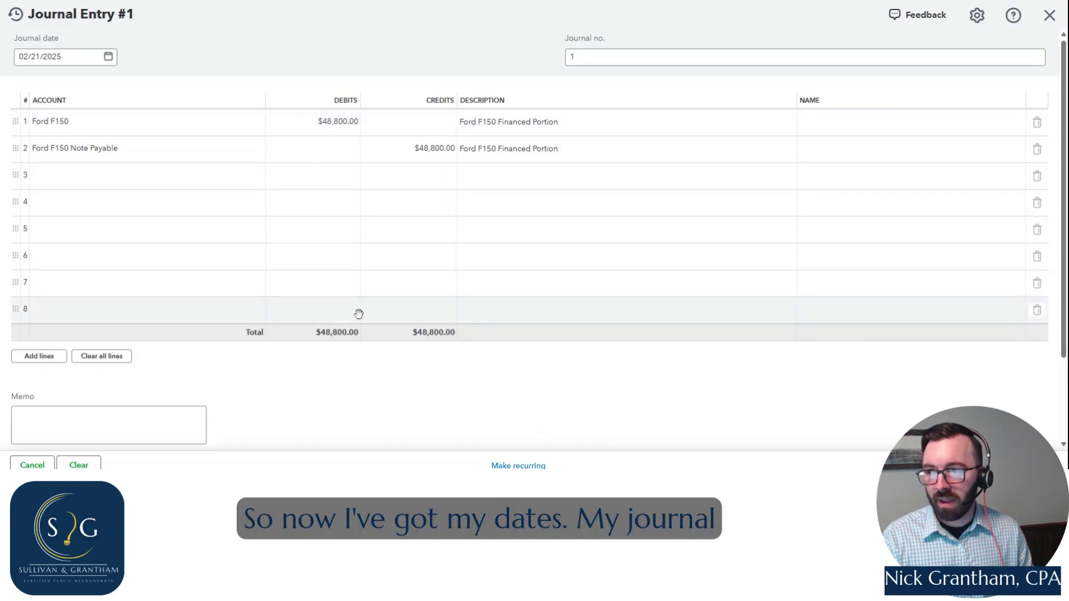
Step: Set the journal number to "NG" and save and close the journal entry
drag(593, 58, 440, 62)
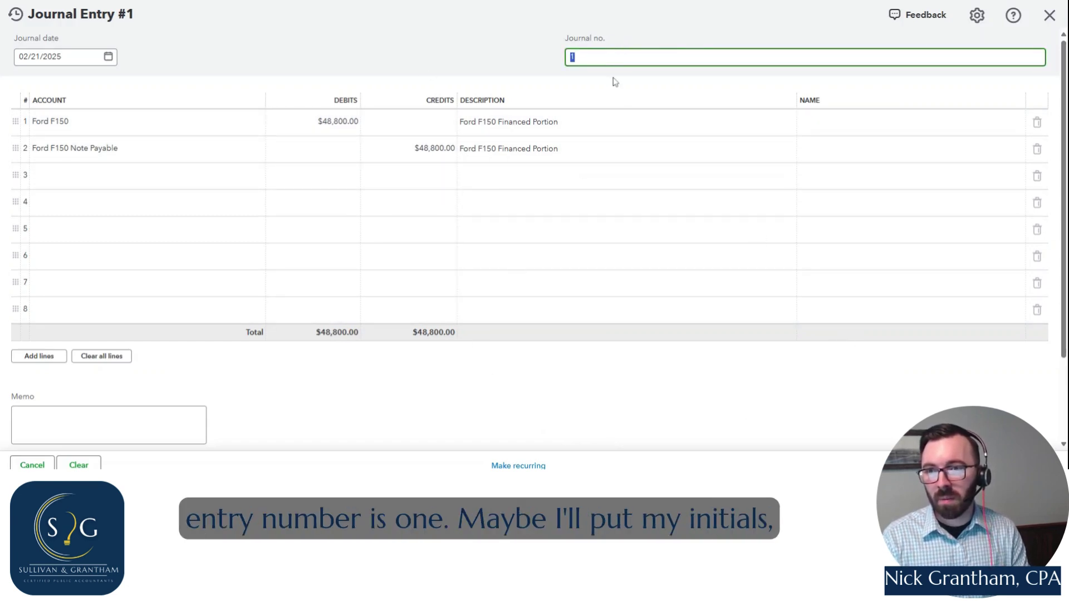
text(NG)
click(497, 48)
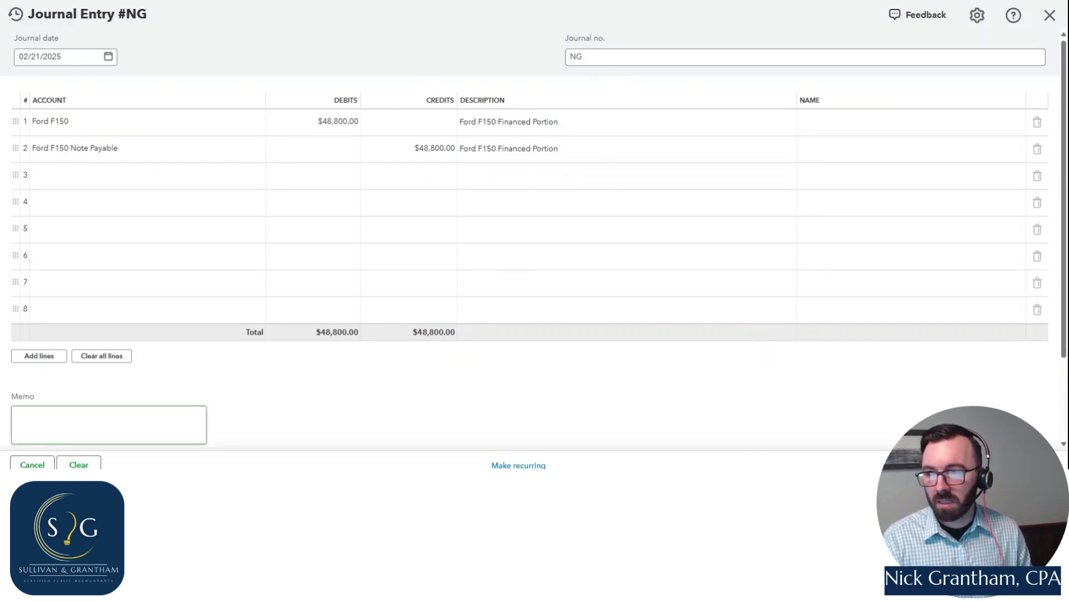
scroll(132, 406, down, 2)
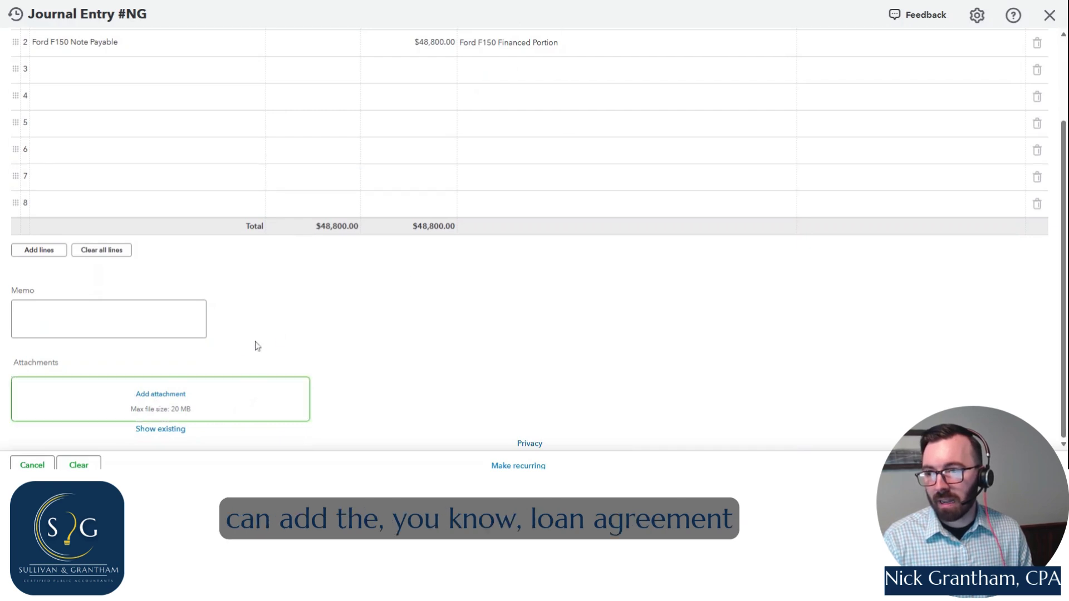
scroll(607, 318, up, 2)
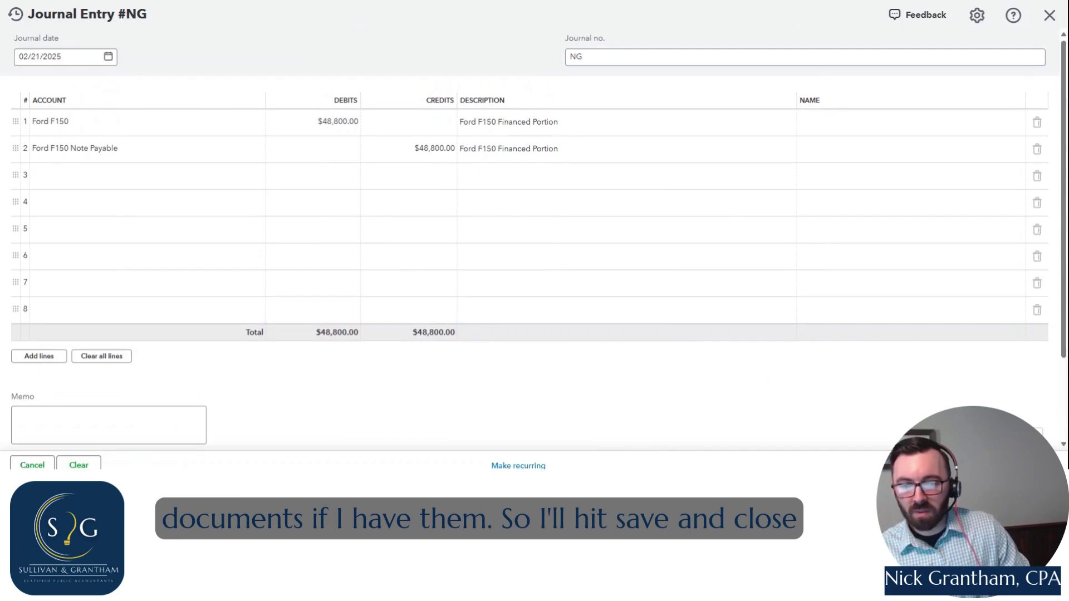
click(983, 465)
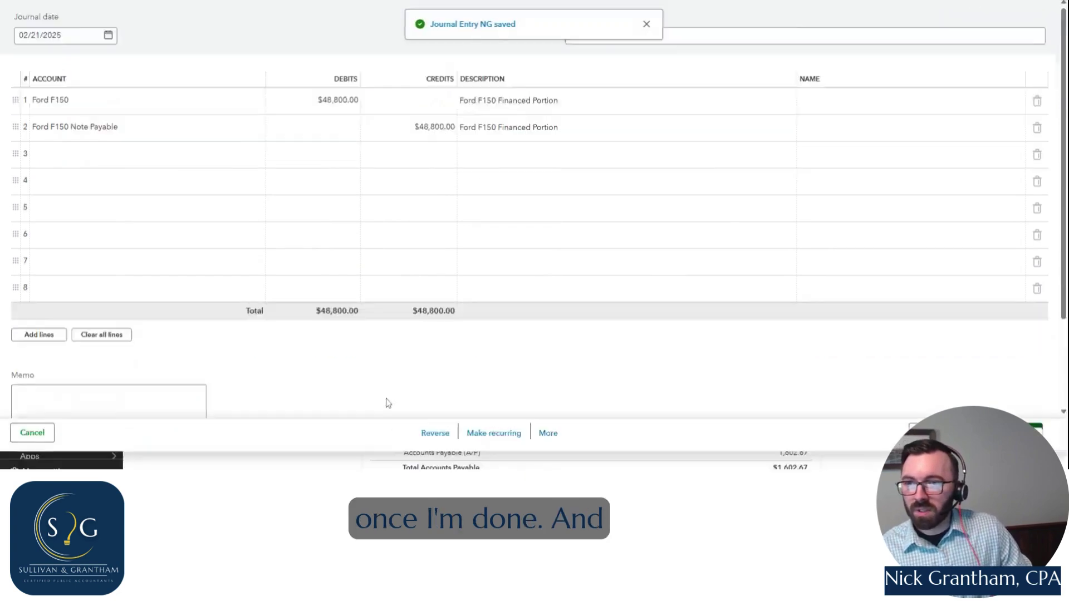
Step: Rerun the balance sheet report and review its Ford F150 fixed asset and Ford F150 Note Payable lines
scroll(795, 208, up, 4)
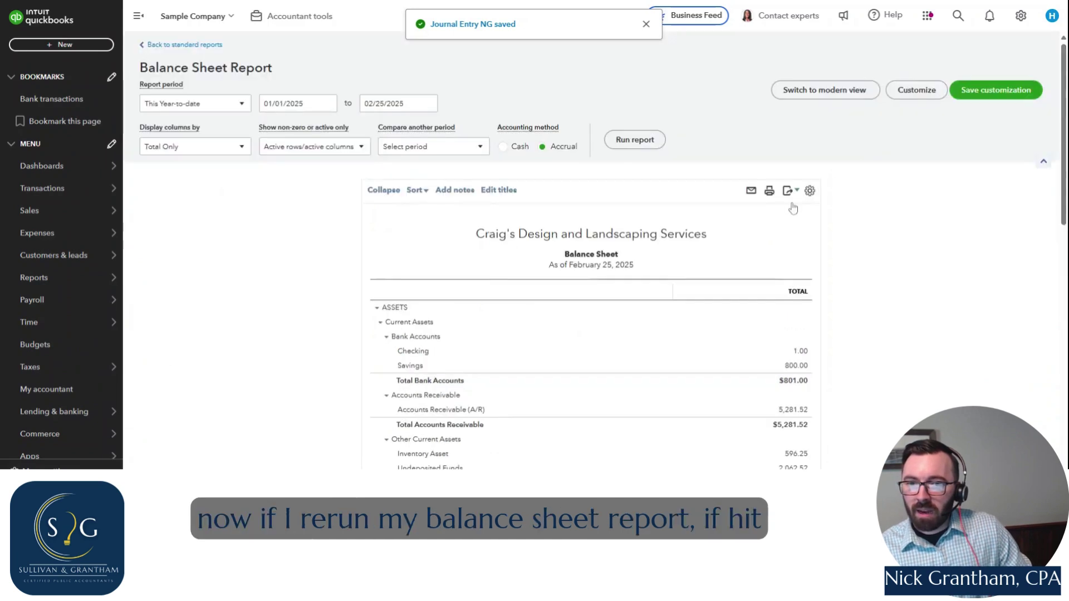
click(641, 143)
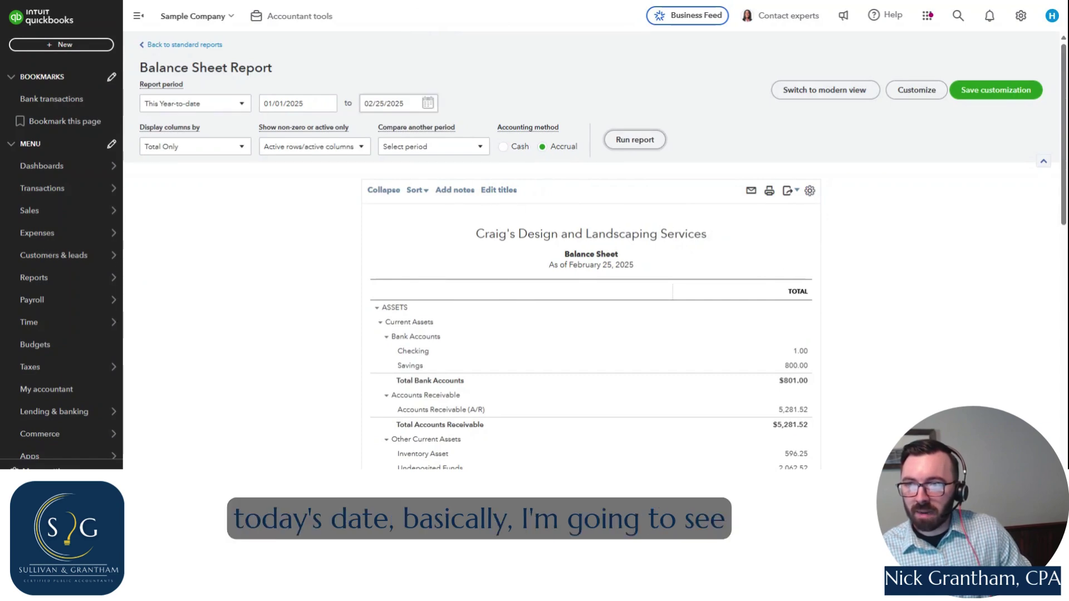
scroll(847, 231, down, 5)
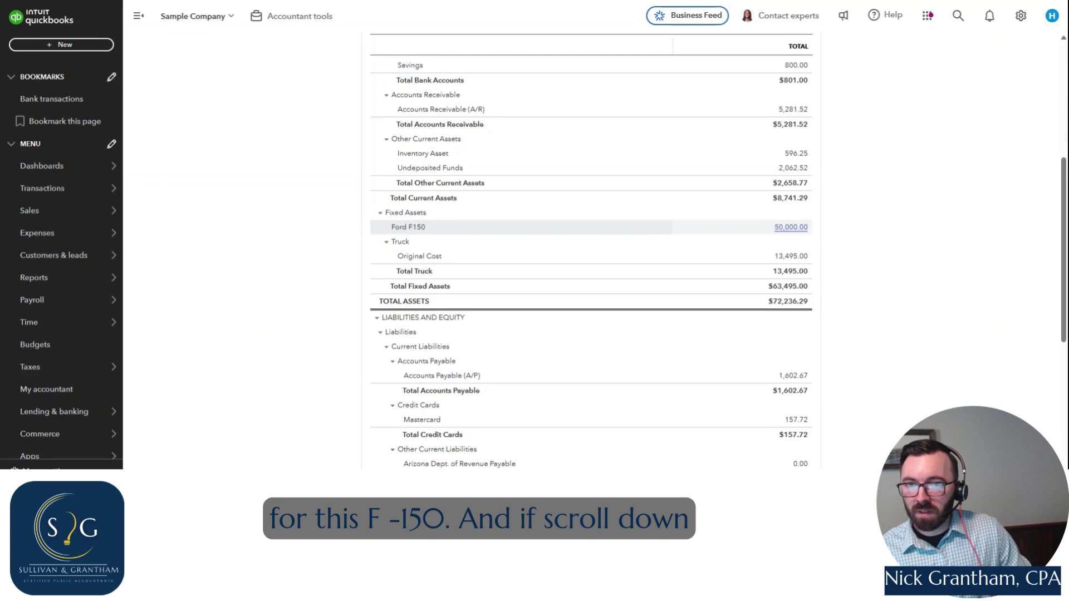
scroll(880, 249, down, 6)
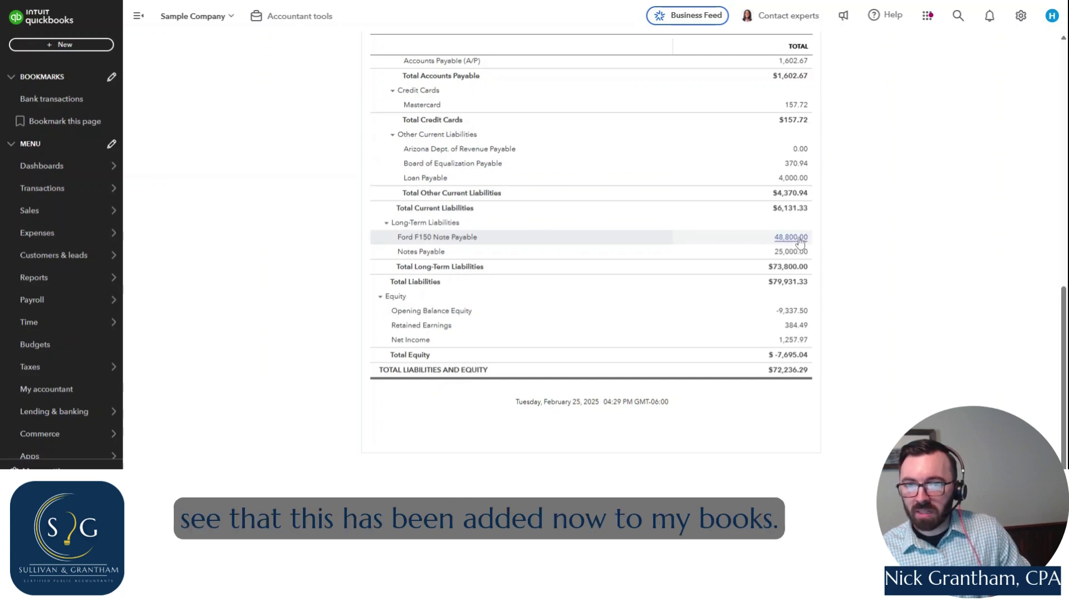
scroll(875, 217, up, 4)
scroll(876, 217, up, 1)
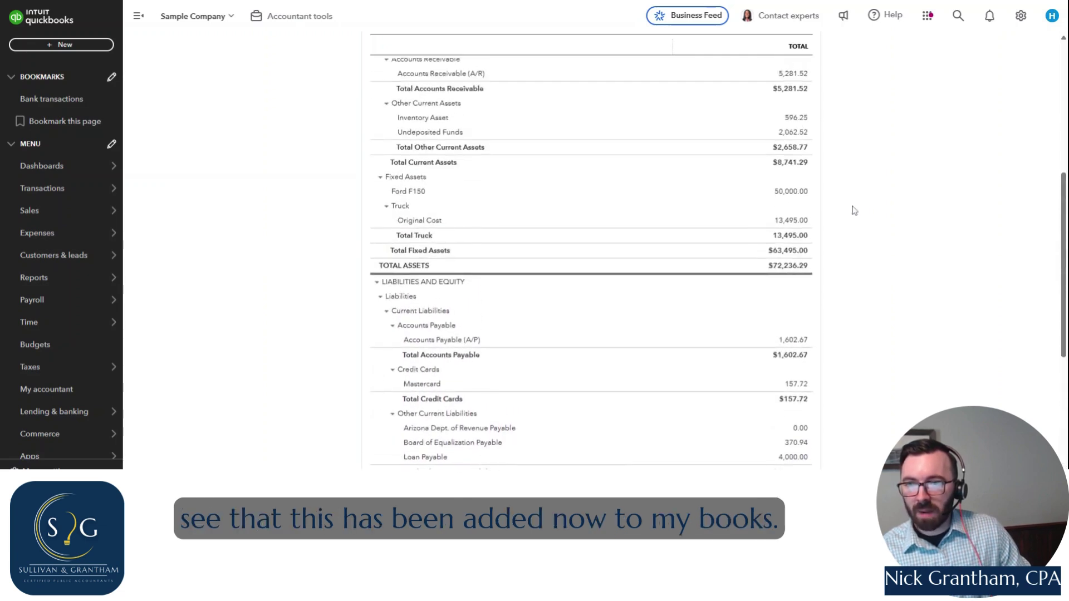
Step: View the transactions behind the Ford F150 balance, then return to the balance sheet and review its long-term liabilities
click(791, 192)
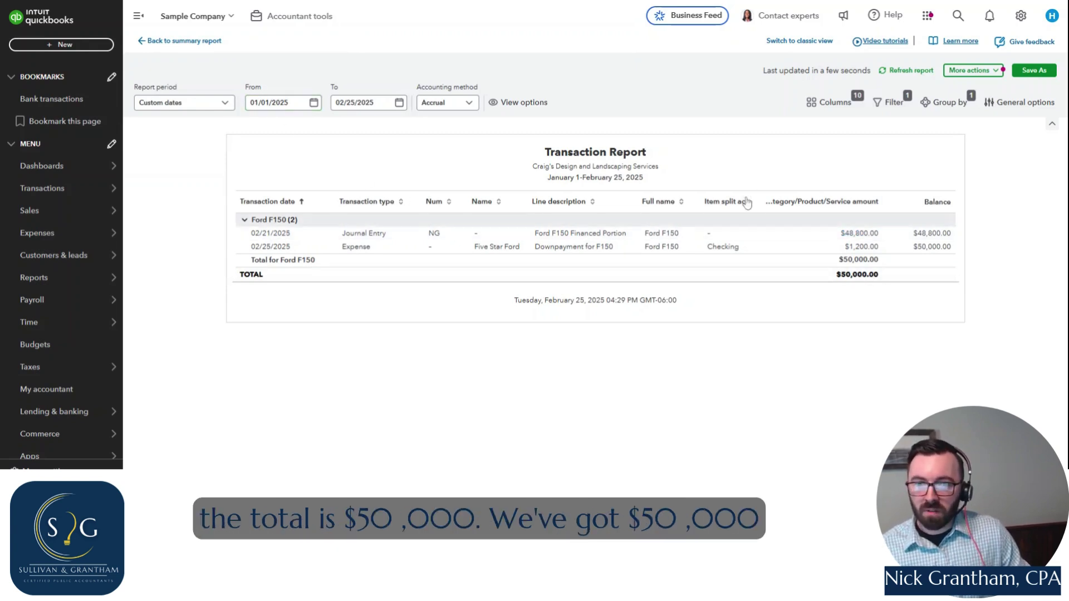
click(212, 40)
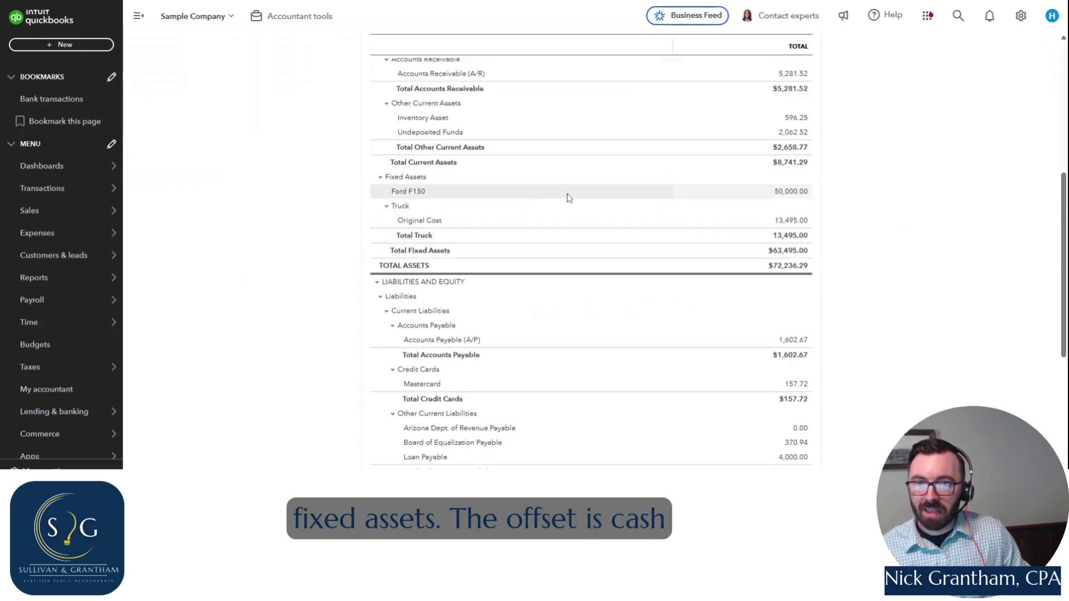
scroll(837, 191, down, 4)
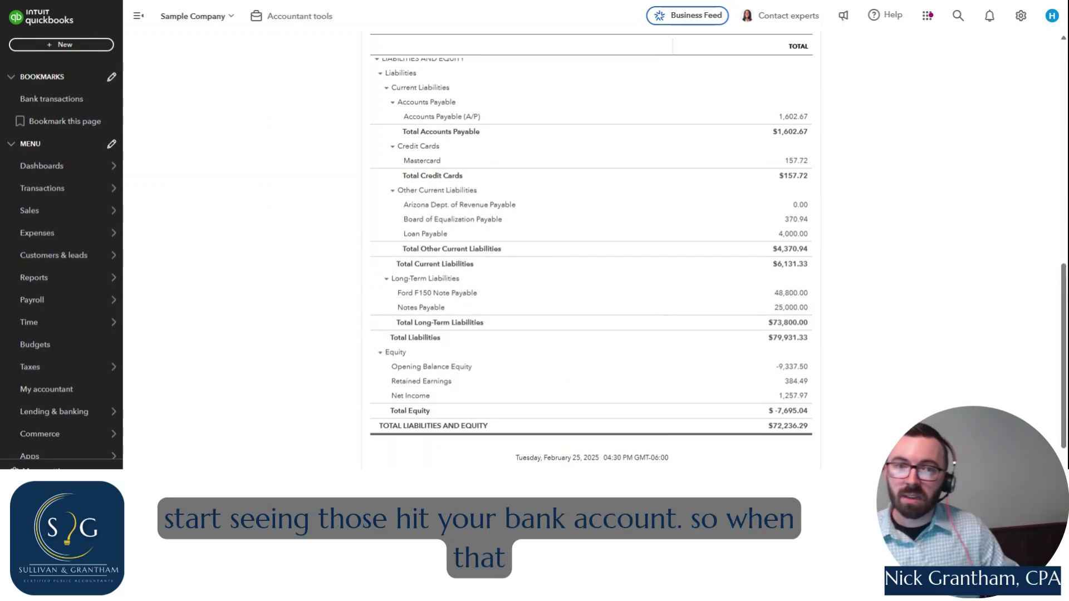
Step: Open the $800.00 Five Star Ford payment dated 02/02/2025 in the Checking account's bank transactions awaiting review
click(48, 187)
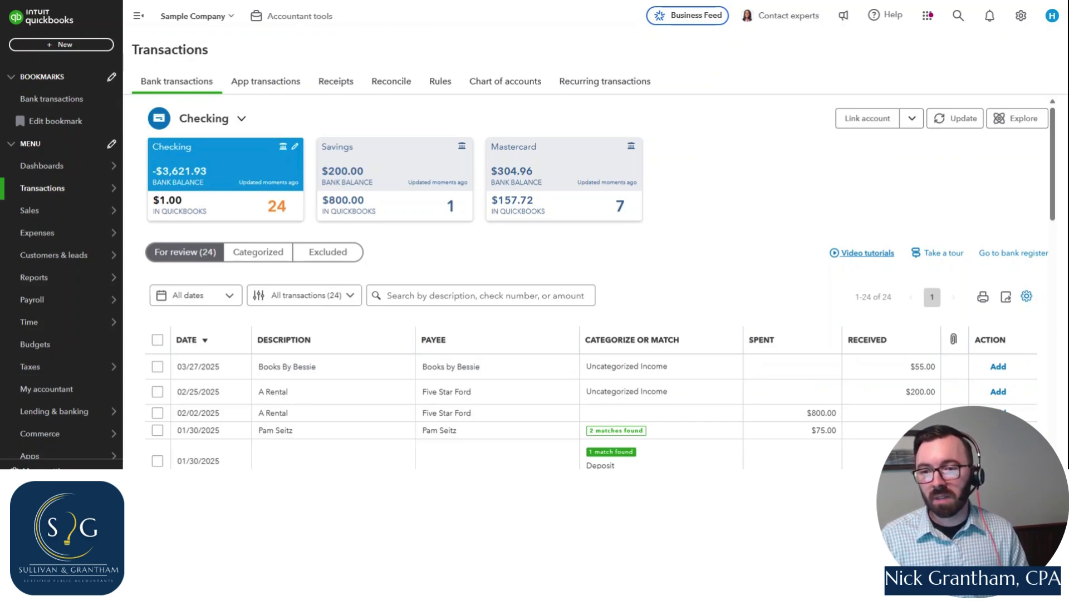
scroll(711, 334, down, 3)
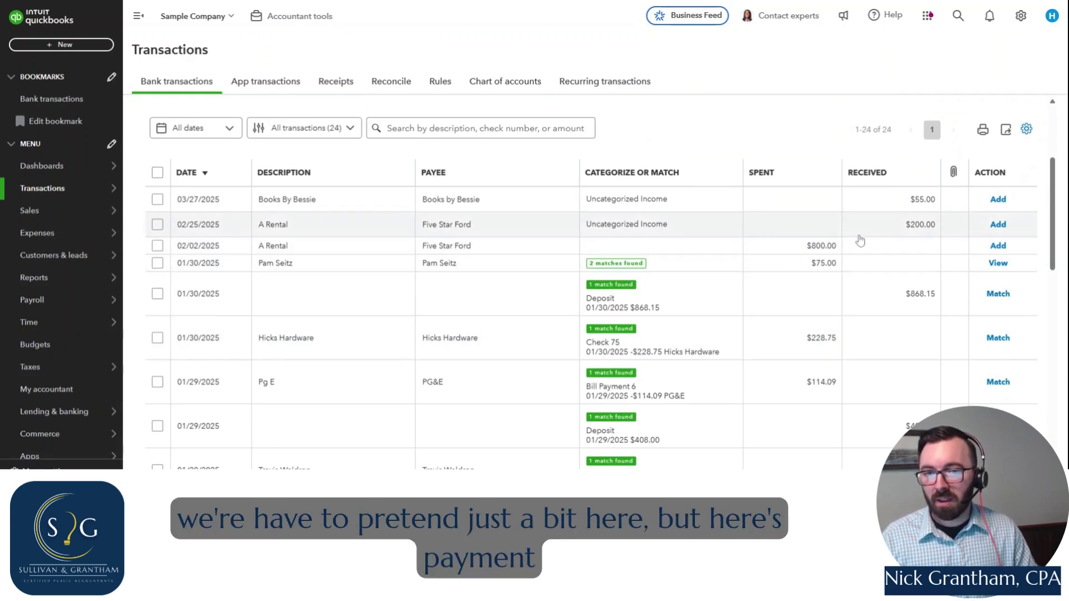
click(753, 251)
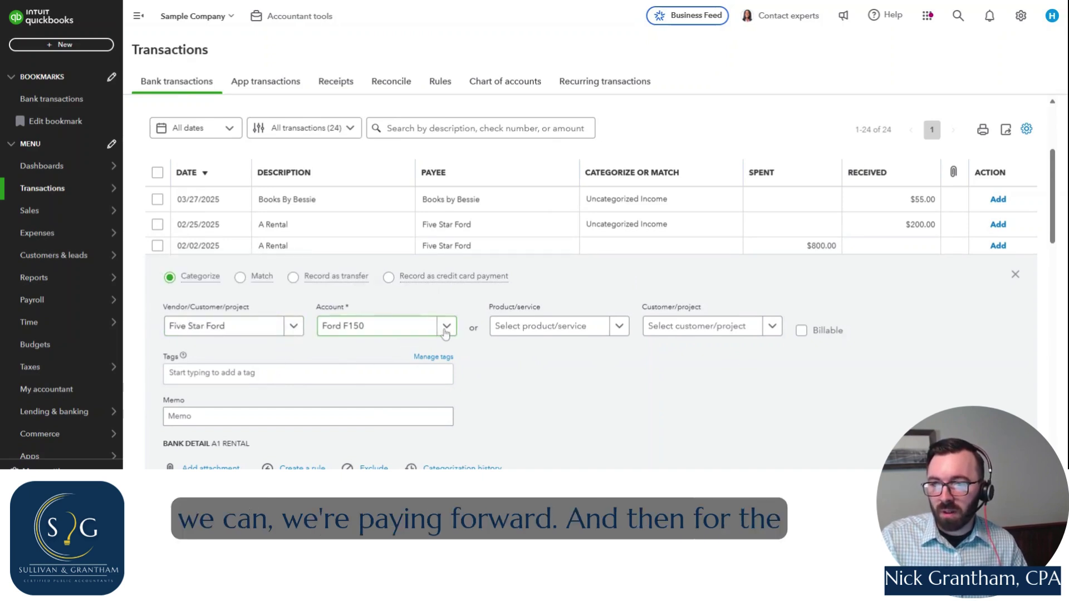
Step: Categorize the Five Star Ford payment to the Ford F150 Note Payable account and add it to the books
click(424, 333)
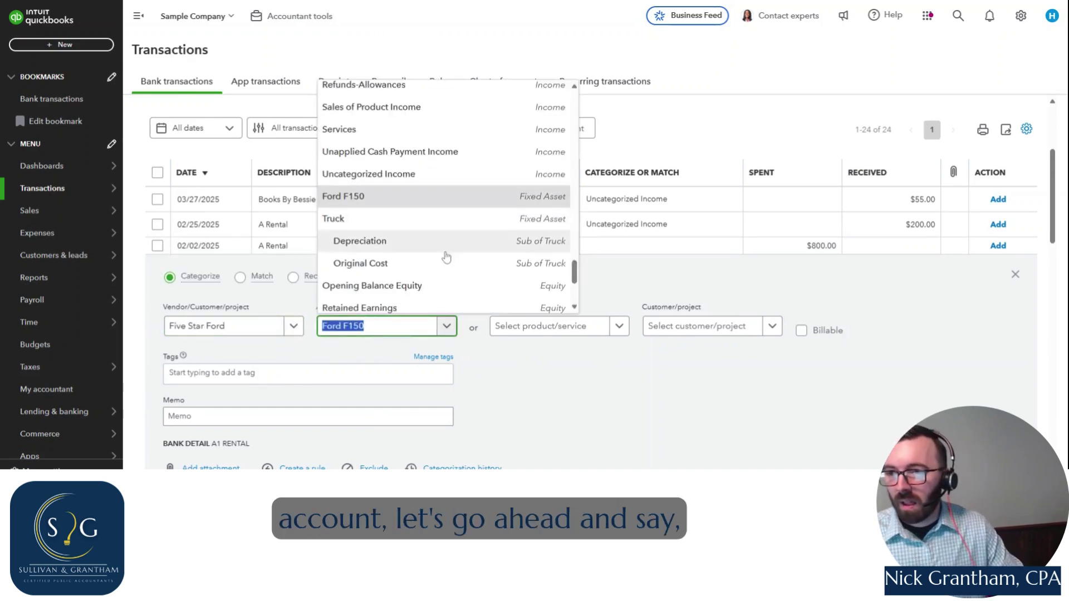
scroll(446, 251, down, 3)
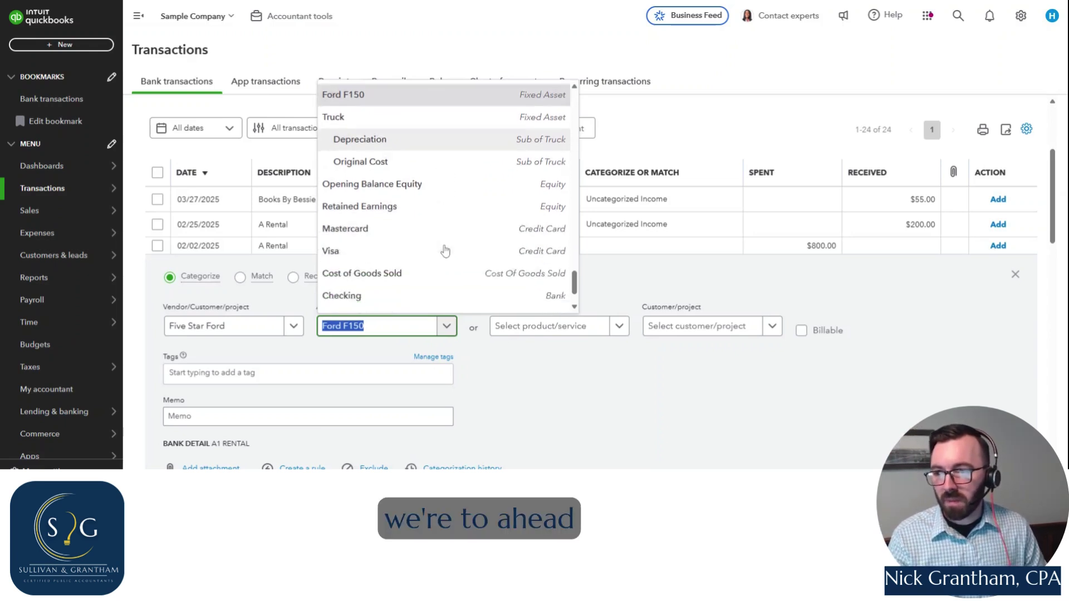
scroll(446, 251, up, 8)
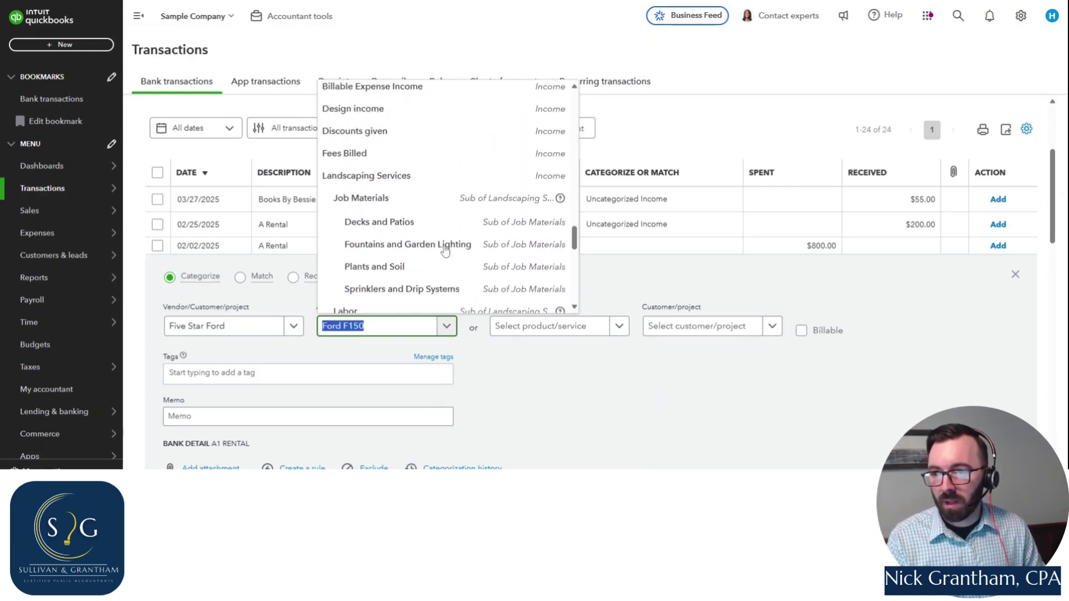
scroll(439, 244, up, 3)
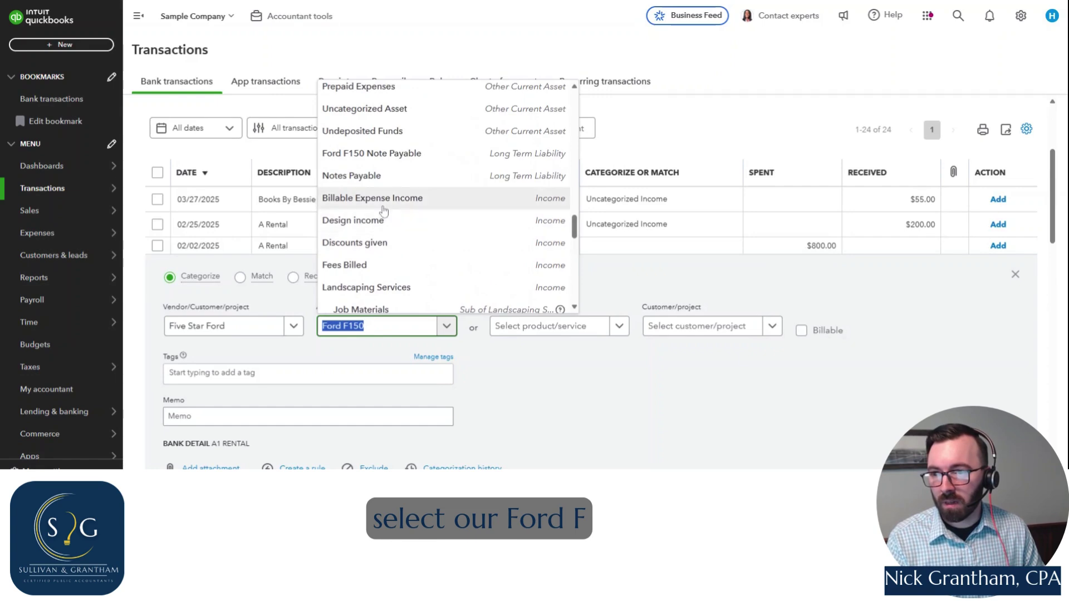
scroll(383, 210, up, 2)
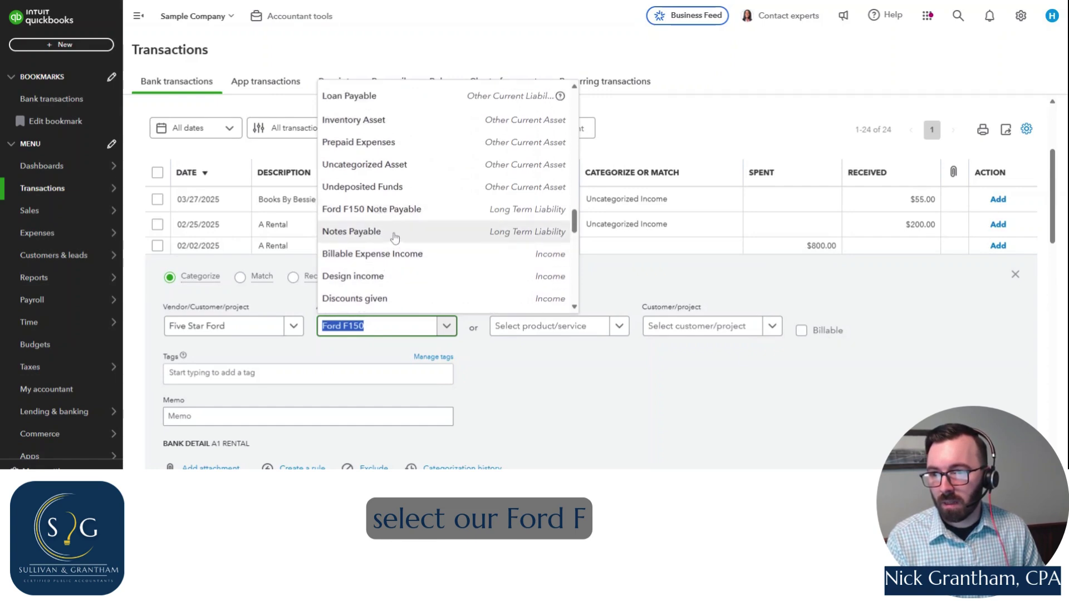
click(390, 209)
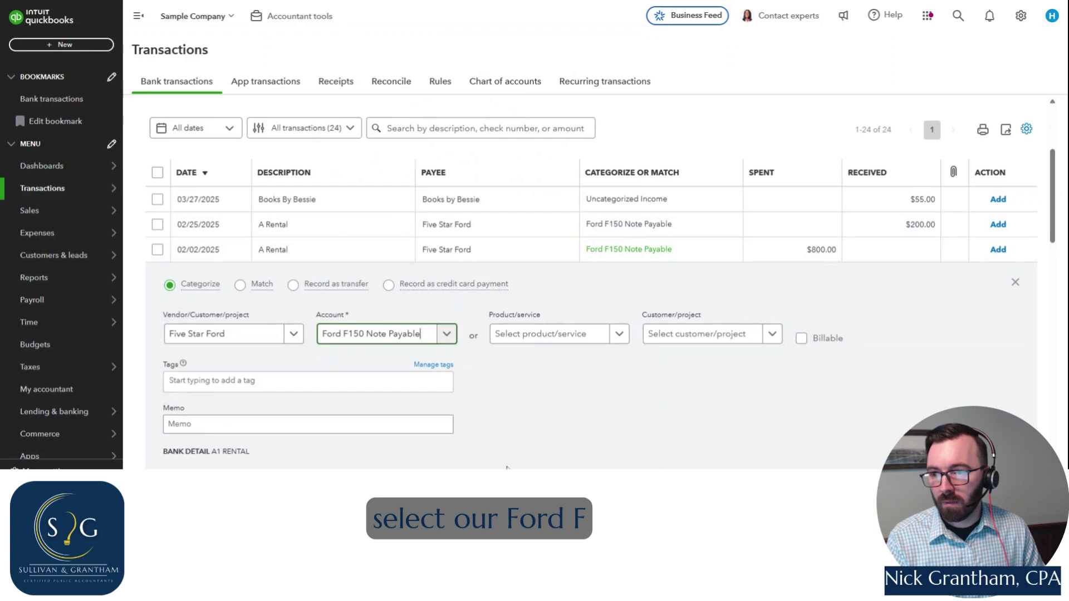
click(543, 393)
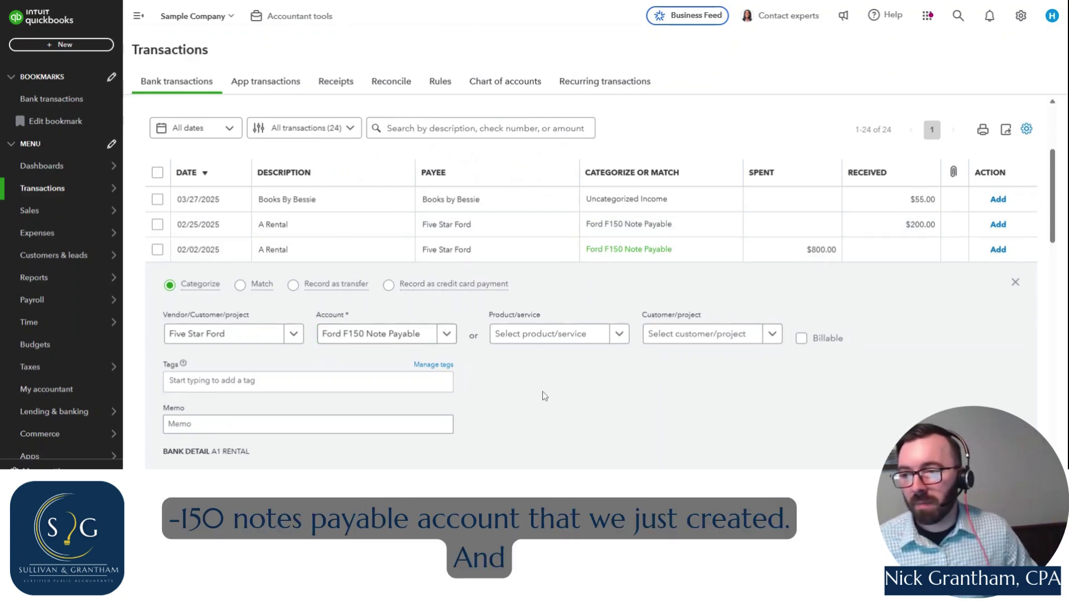
scroll(762, 457, down, 1)
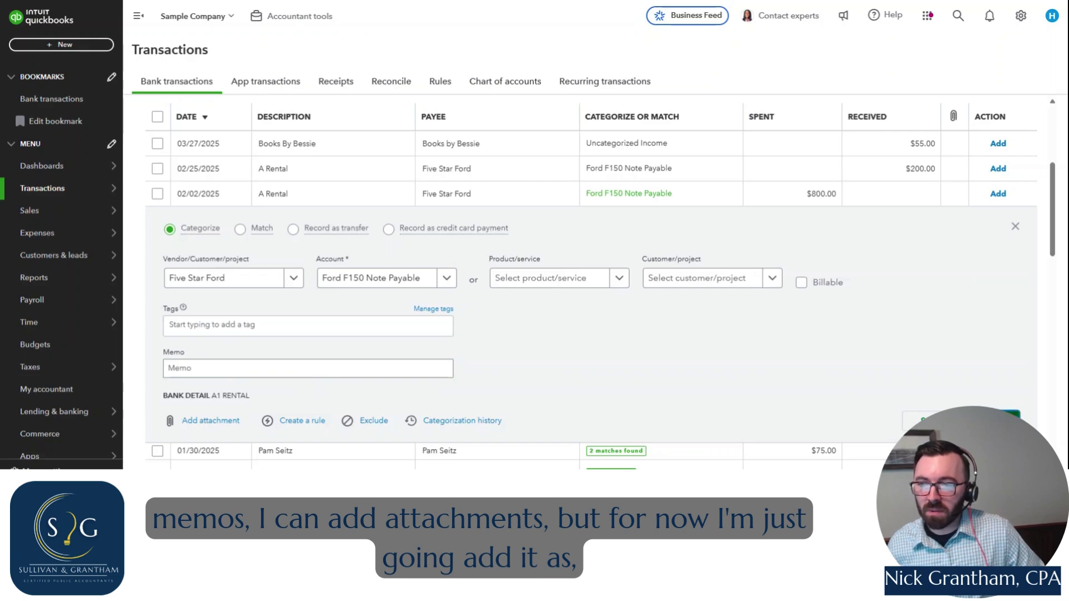
click(991, 421)
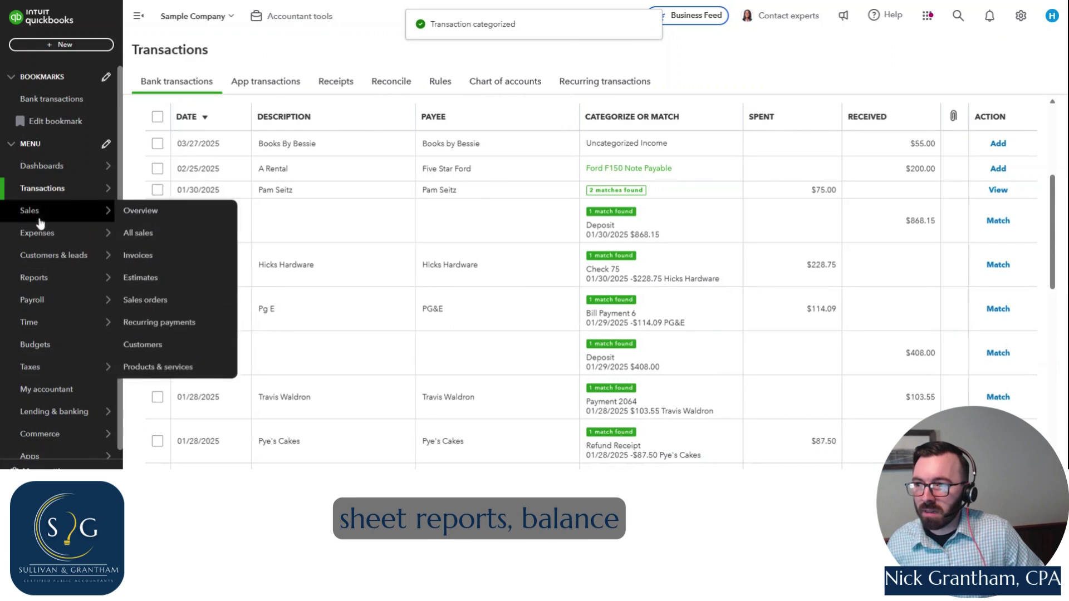
Step: Open the Balance Sheet report and review the Ford F150 Note Payable line under long-term liabilities
mouse_move(37, 176)
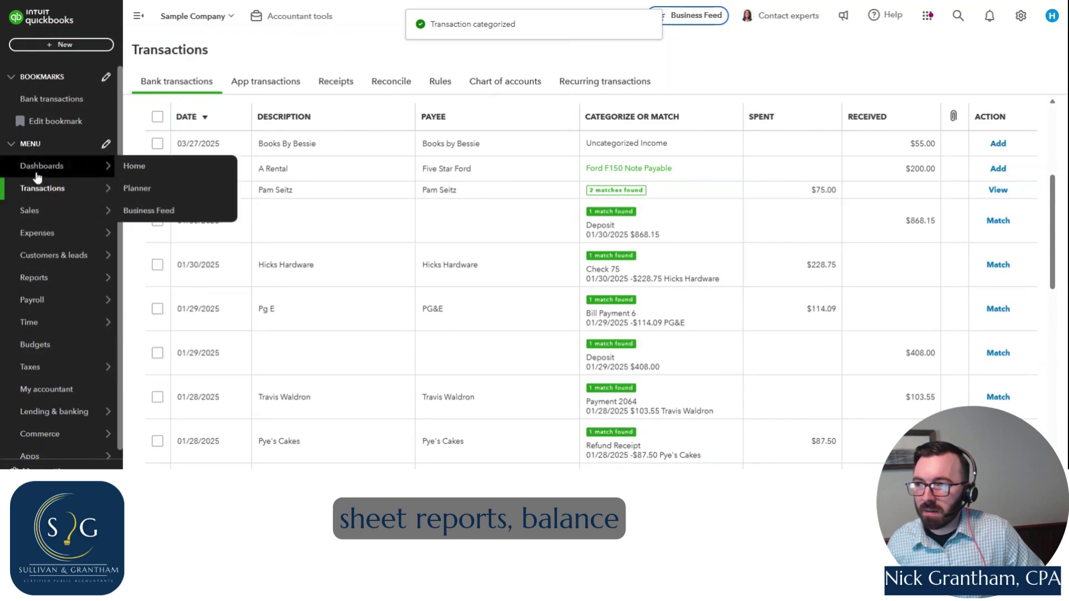
click(43, 279)
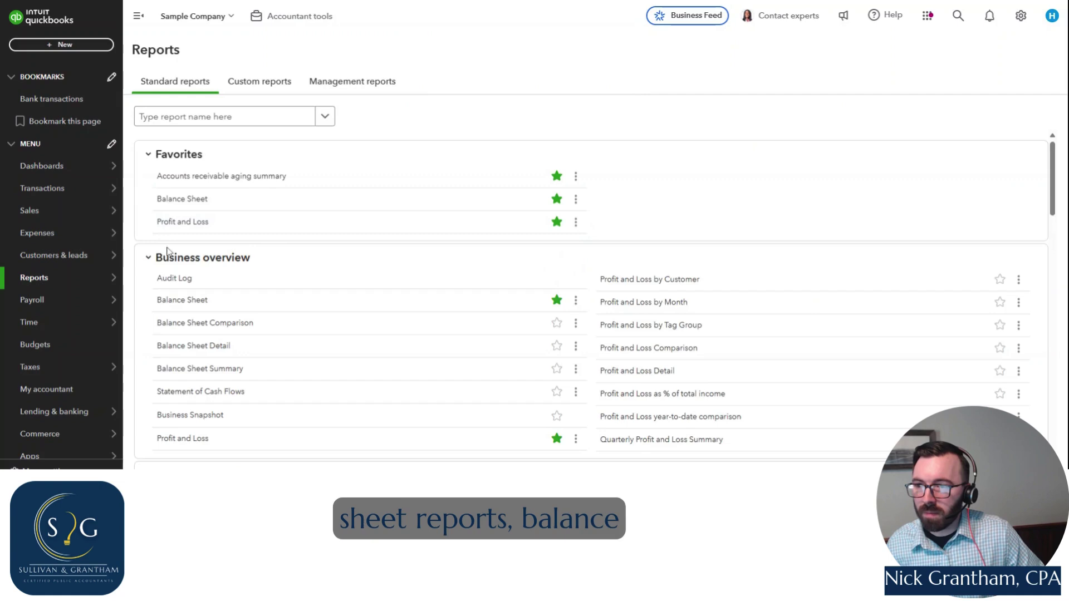
click(183, 207)
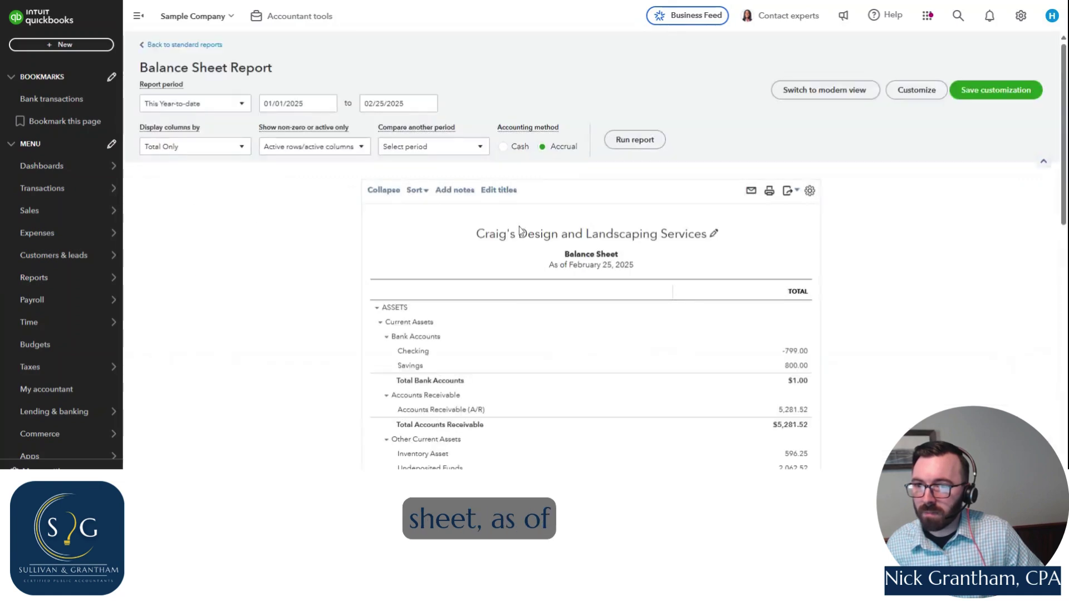
scroll(639, 274, down, 10)
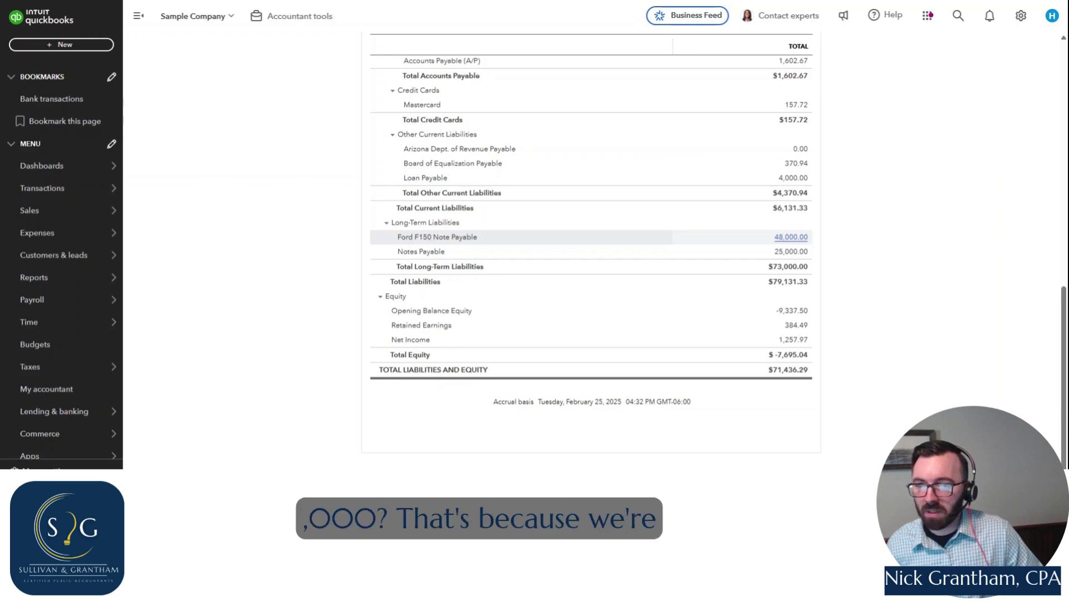
Step: View the transactions behind the Ford F150 Note Payable balance, then return to the balance sheet and compare the Ford F150 fixed asset
click(796, 238)
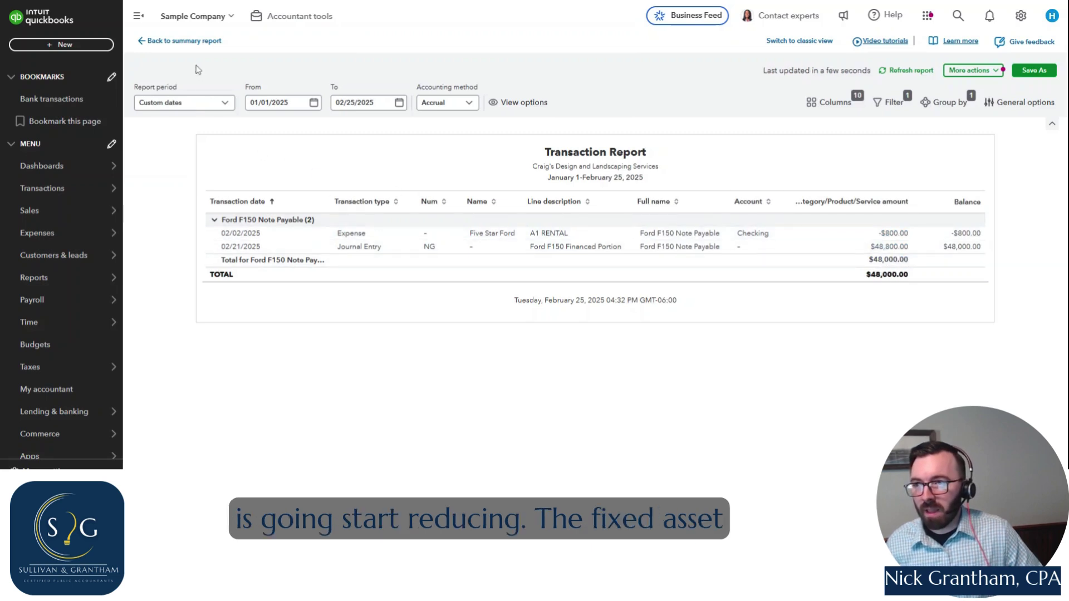
click(181, 40)
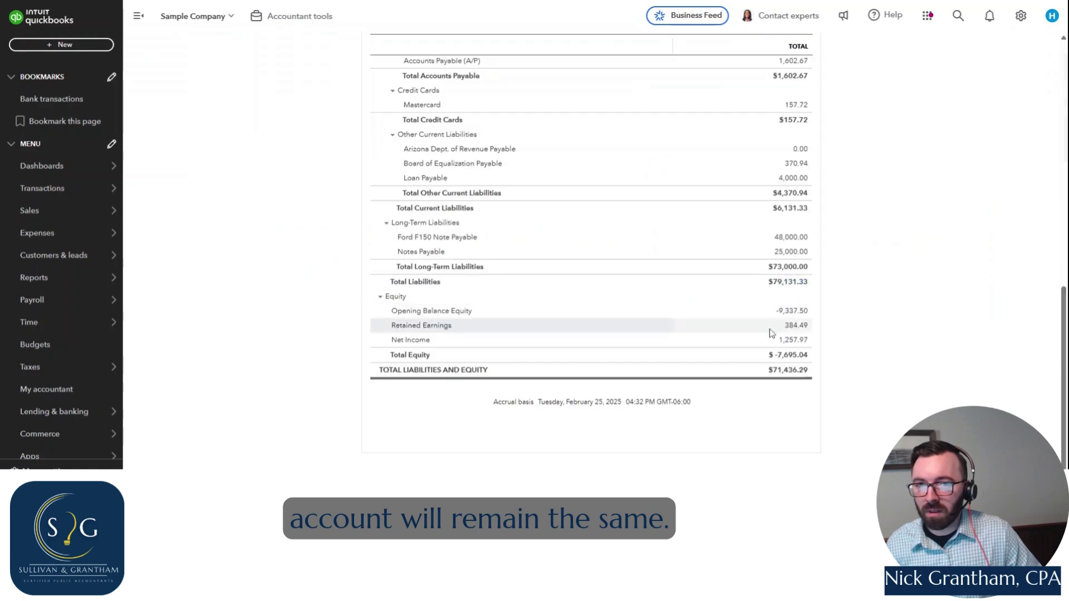
scroll(774, 334, up, 7)
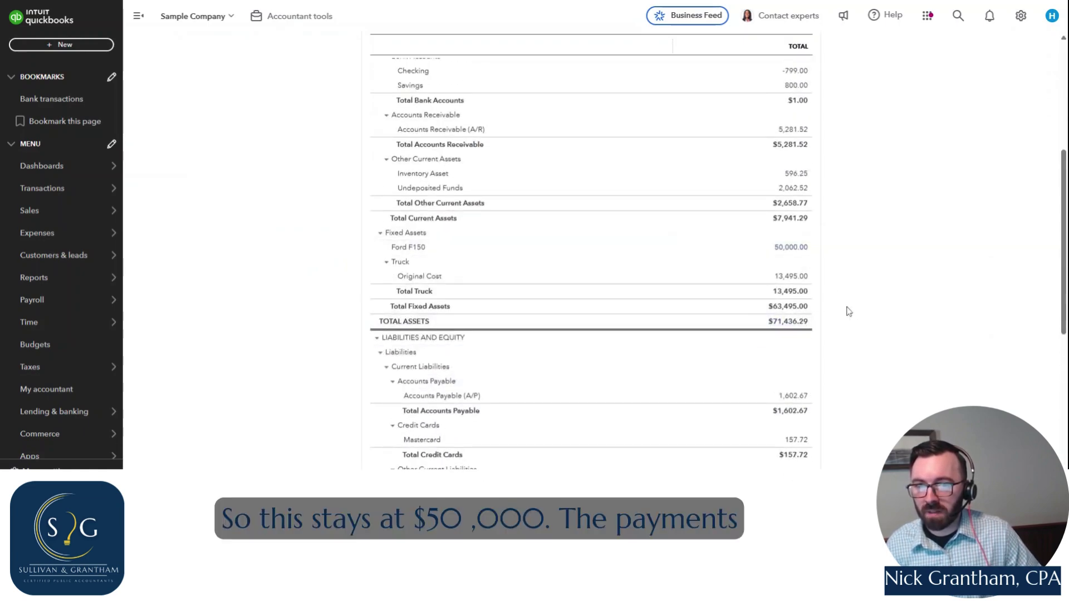
scroll(844, 312, down, 6)
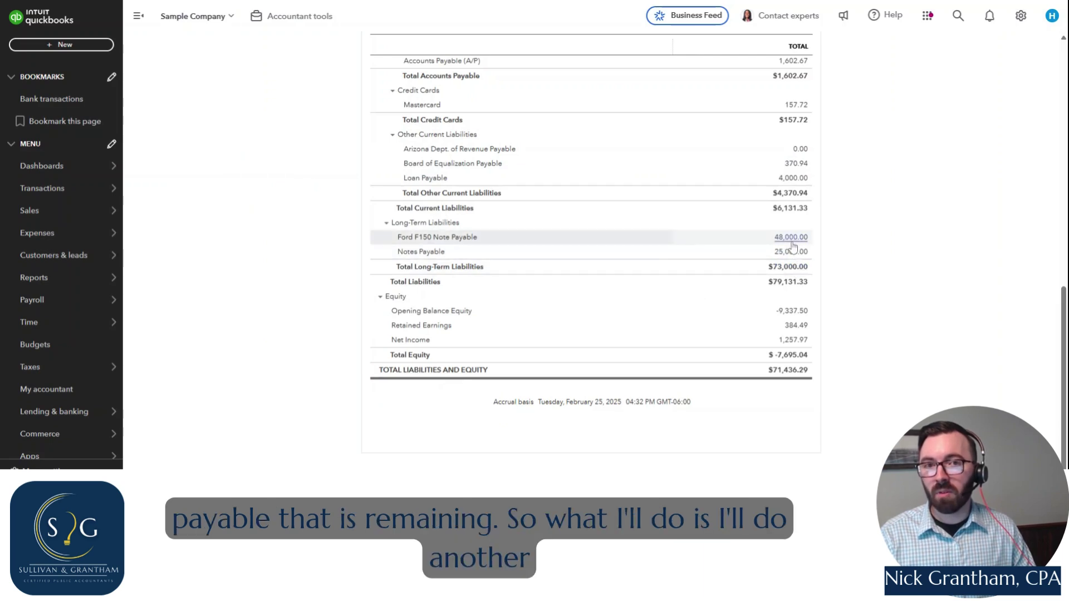
Step: Start a new journal entry dated 03/02/2025
click(45, 46)
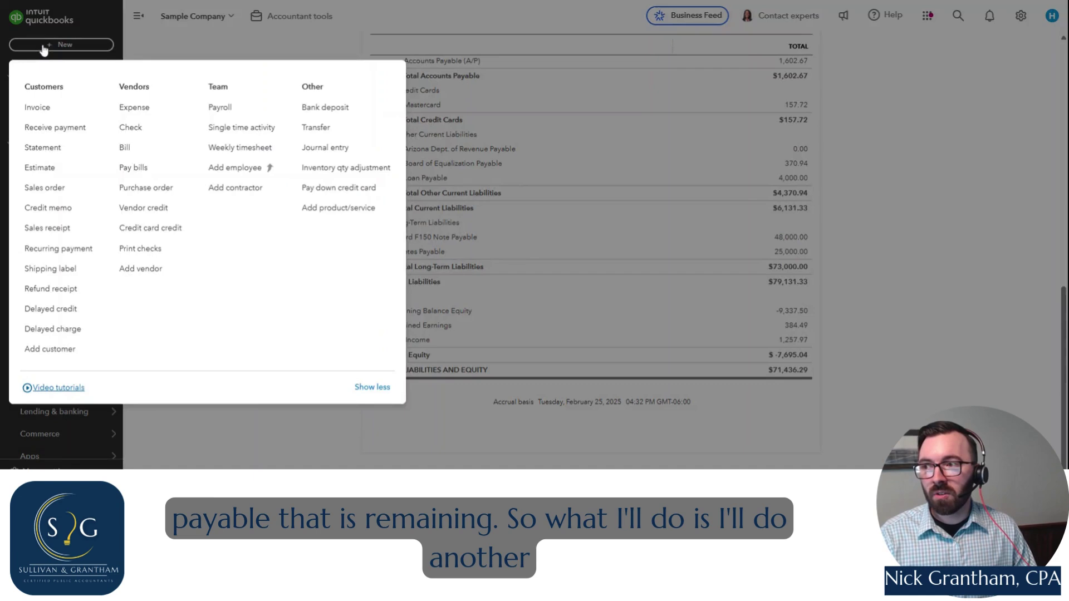
click(344, 149)
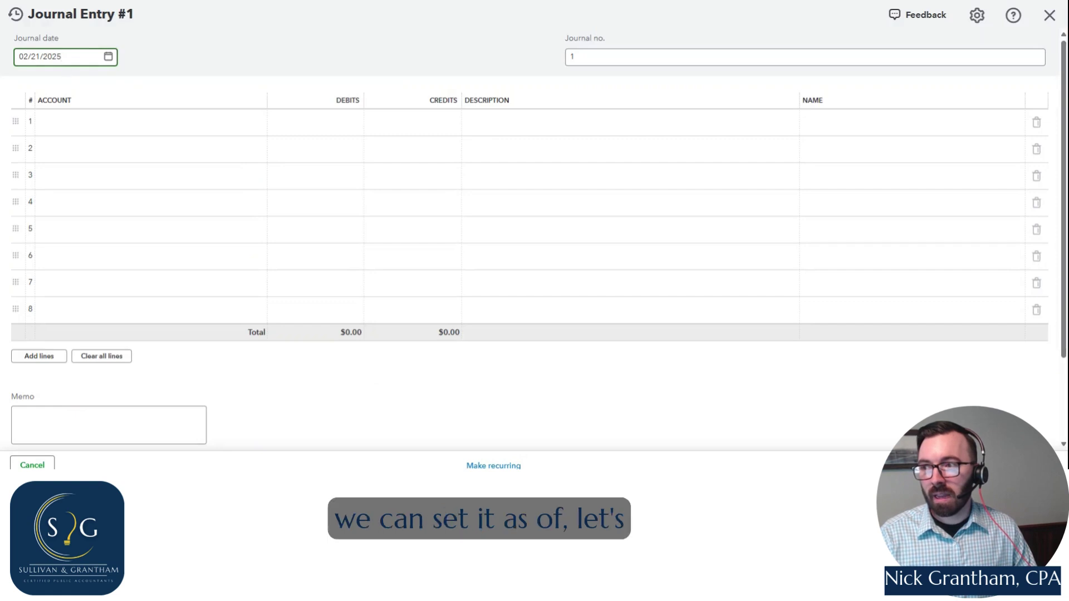
click(109, 56)
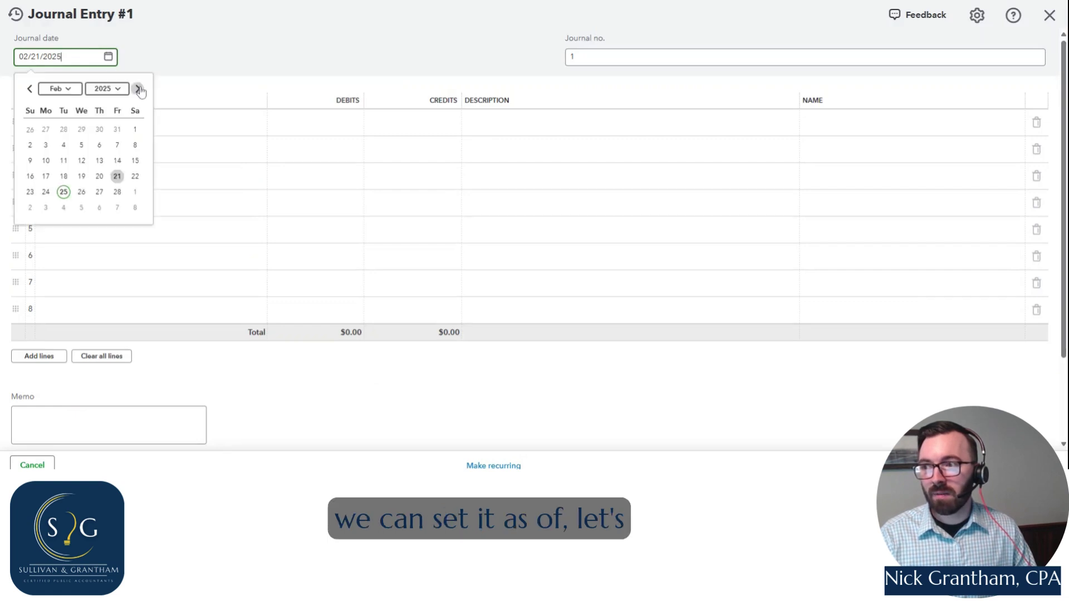
click(138, 89)
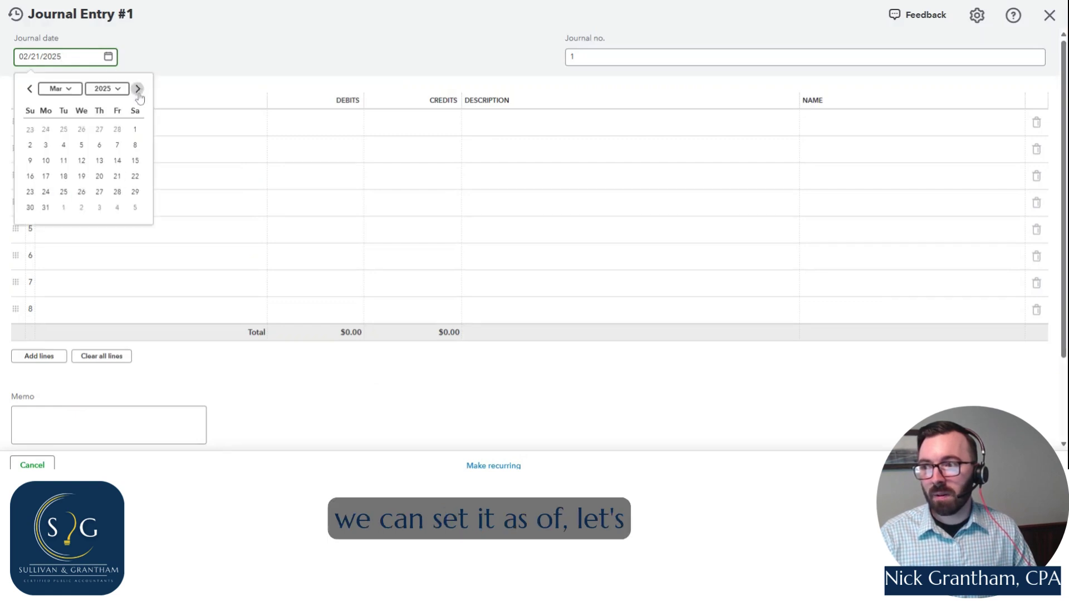
click(30, 145)
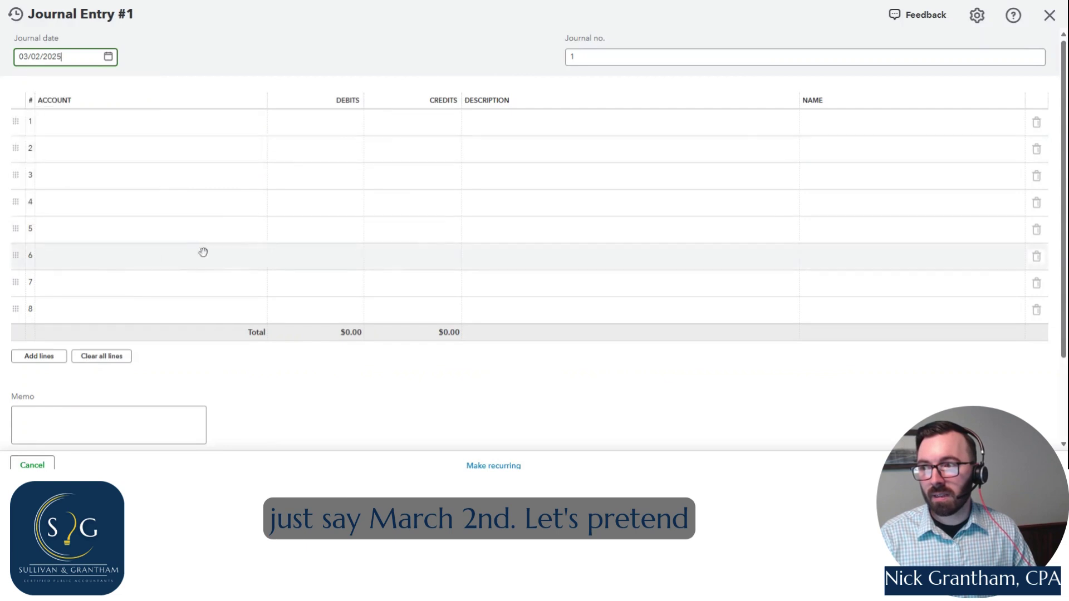
Step: Begin adding a new account from the first journal line's account and enter Interest Expense as its name
click(122, 121)
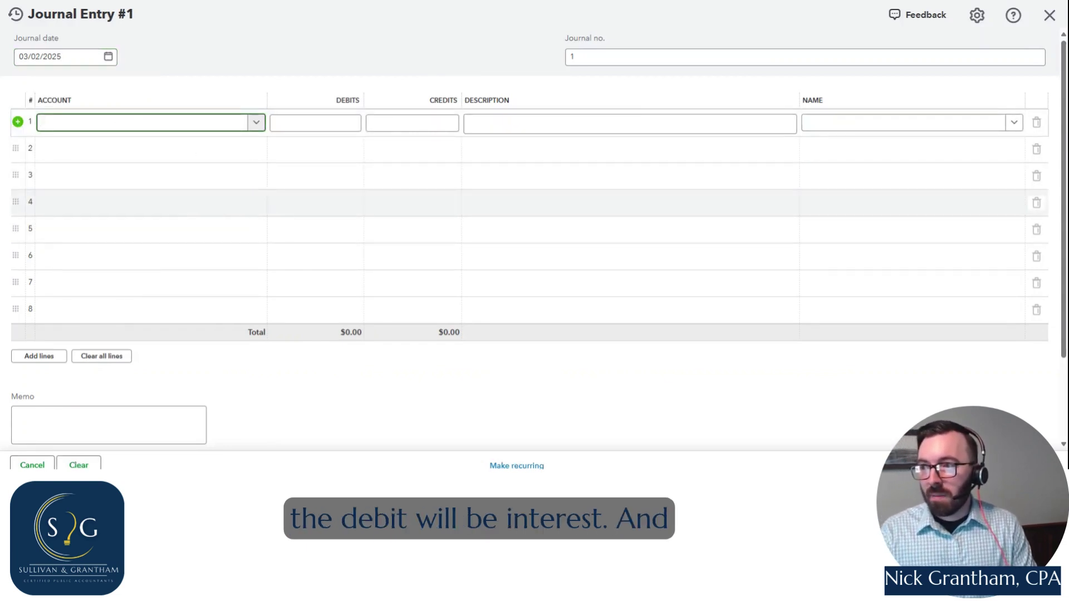
text(inter)
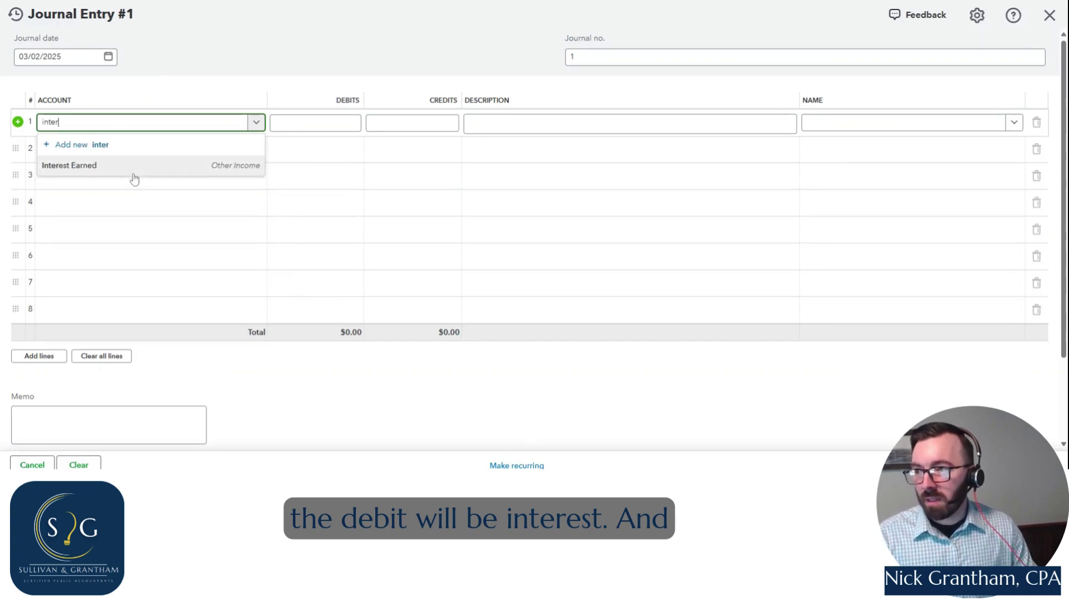
click(100, 146)
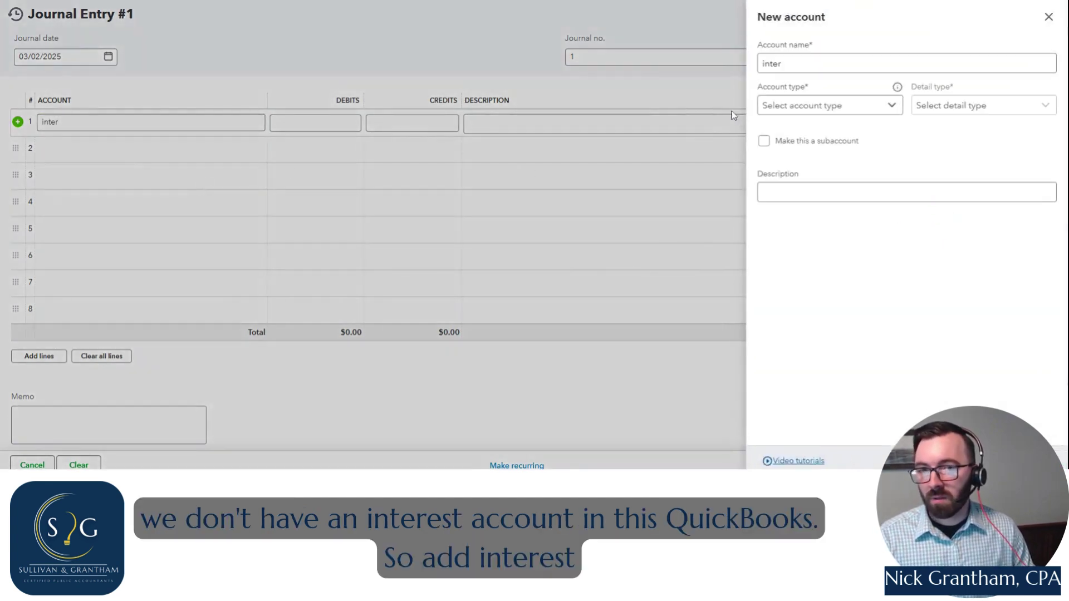
double_click(773, 63)
text(In)
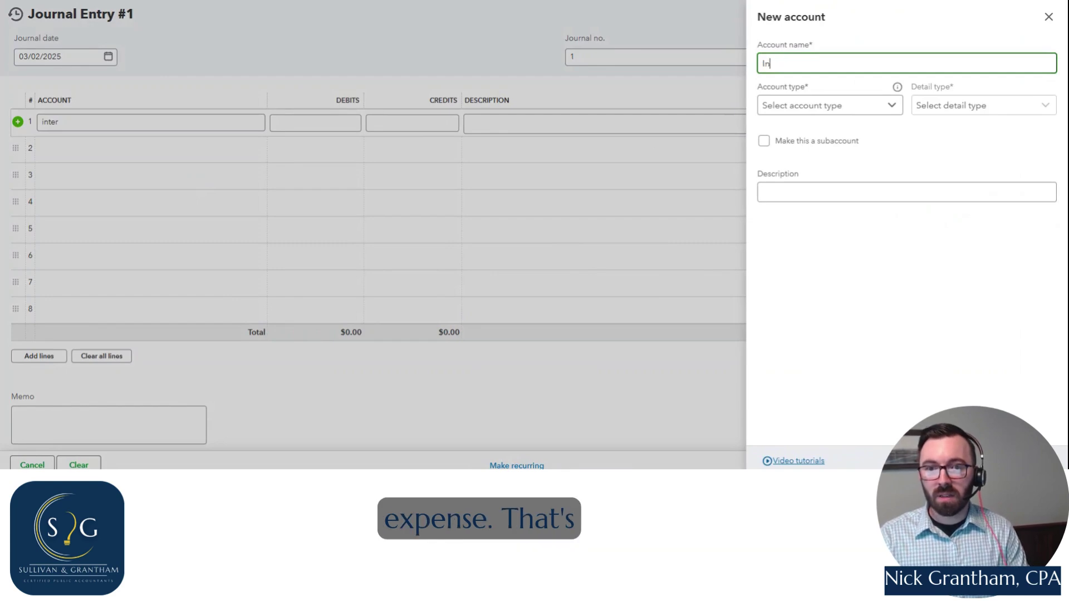
text(terest Expen)
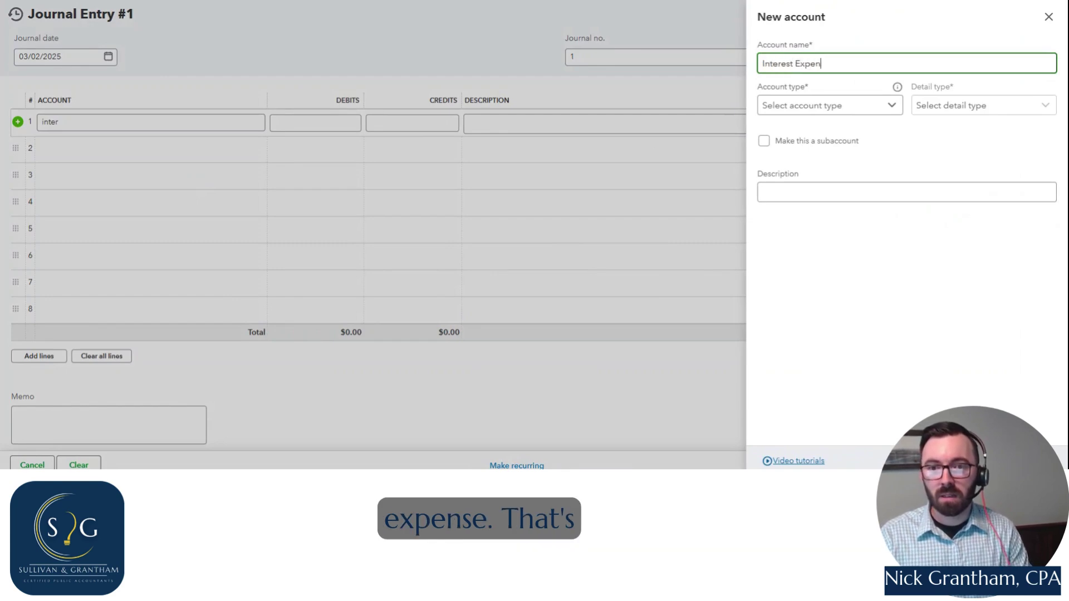
text(se)
Step: Set the new account's type to Expenses and its detail type to Interest Paid
click(814, 110)
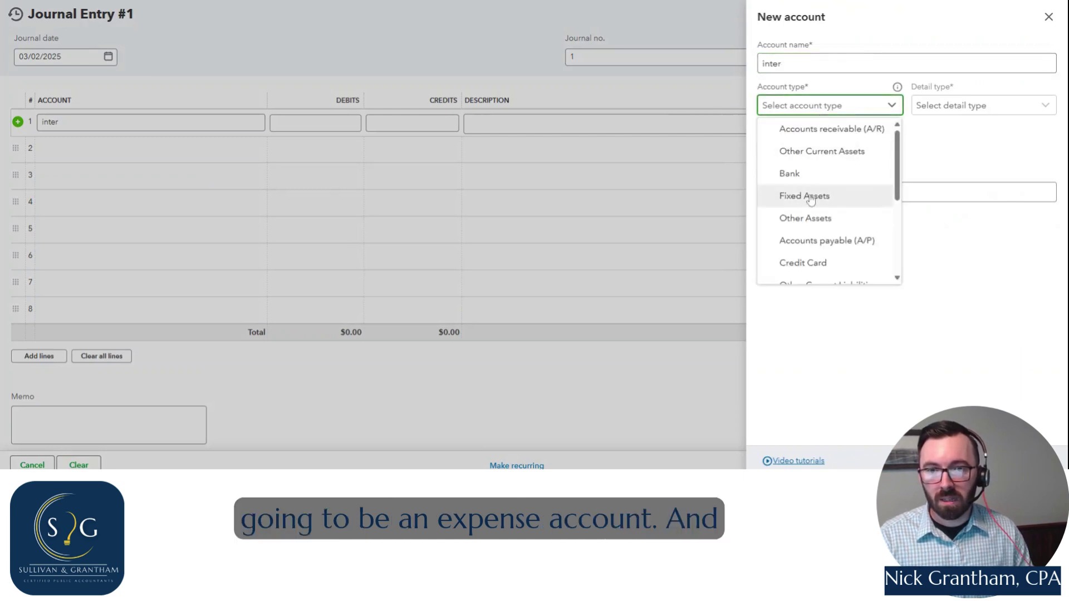
scroll(814, 218, down, 2)
scroll(824, 260, down, 1)
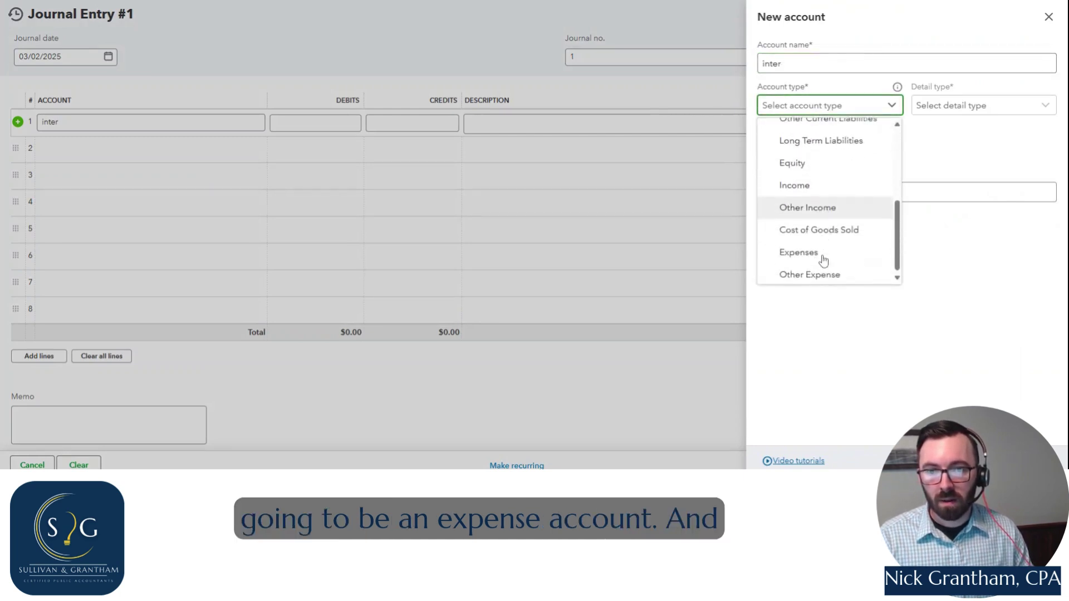
click(823, 257)
click(972, 108)
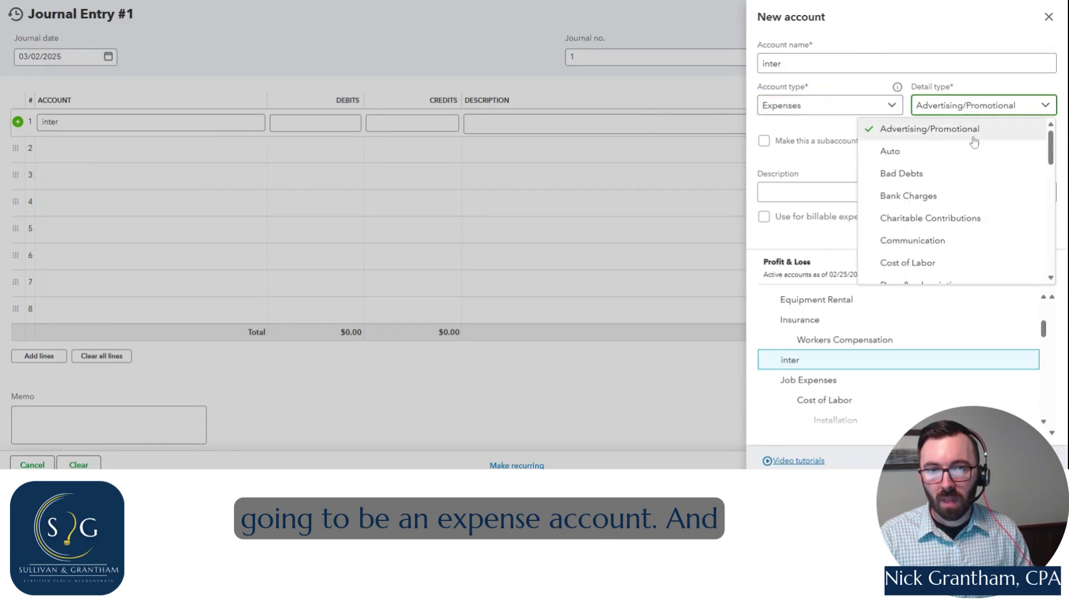
scroll(958, 184, down, 5)
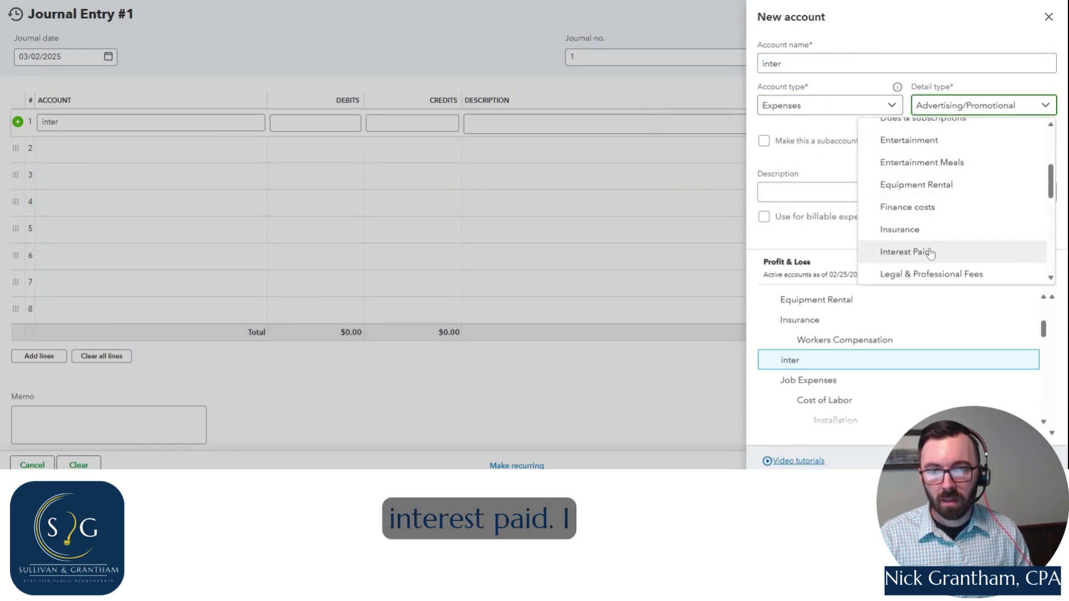
click(931, 253)
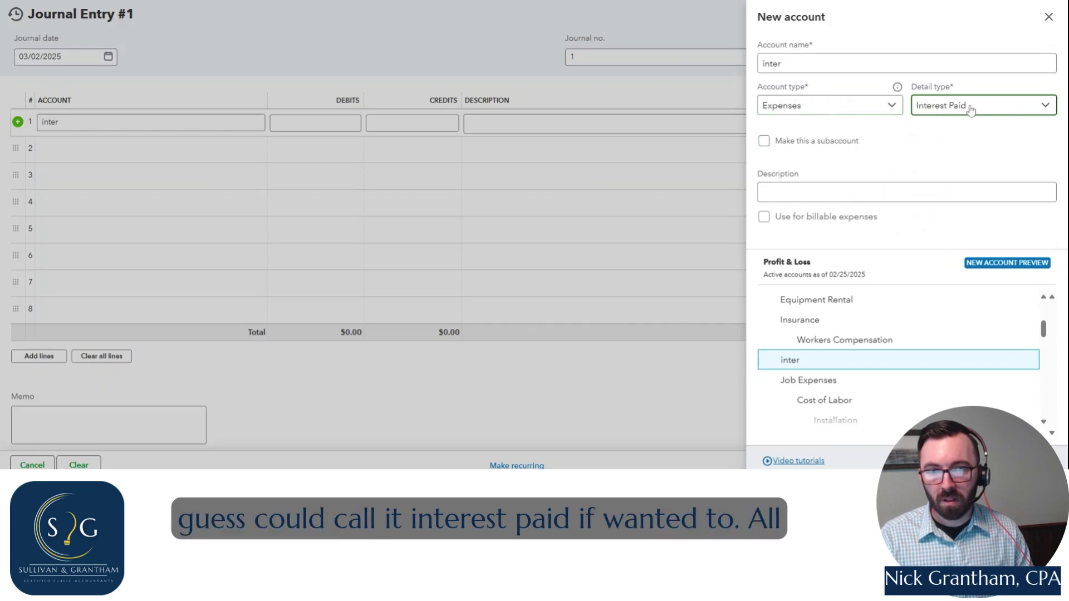
click(919, 111)
Step: Change the new account's name to Interest Paid and save the account
click(802, 64)
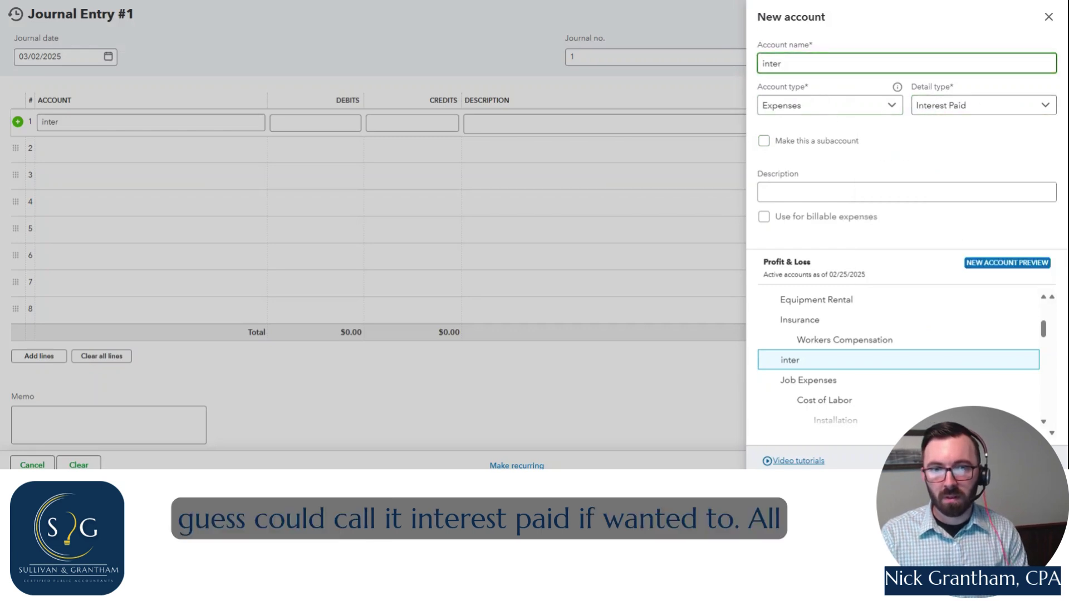
text(est Paid)
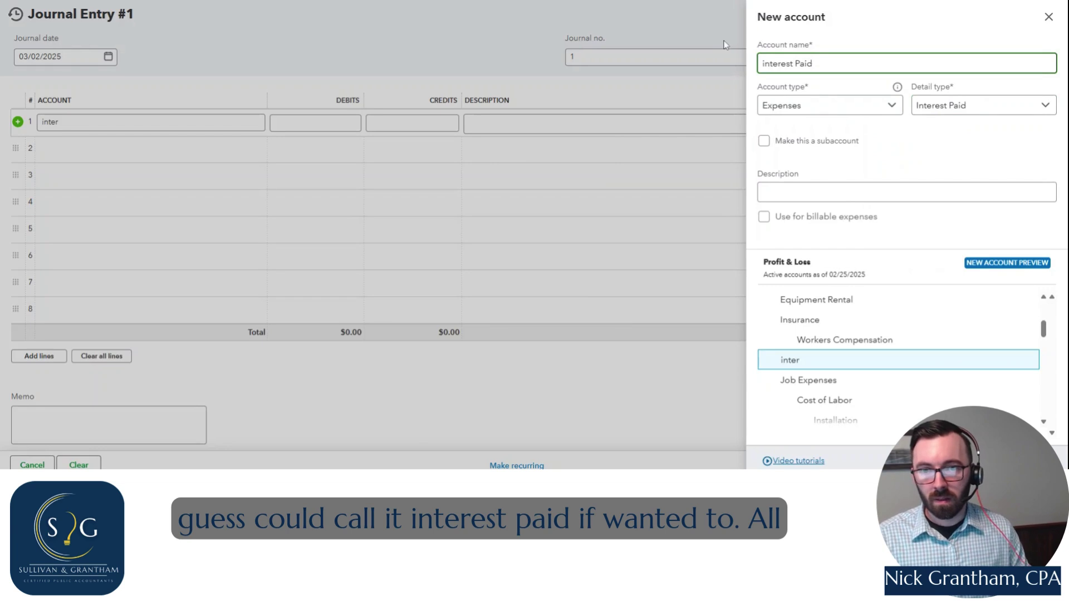
click(765, 64)
key(BackSpace)
text(I)
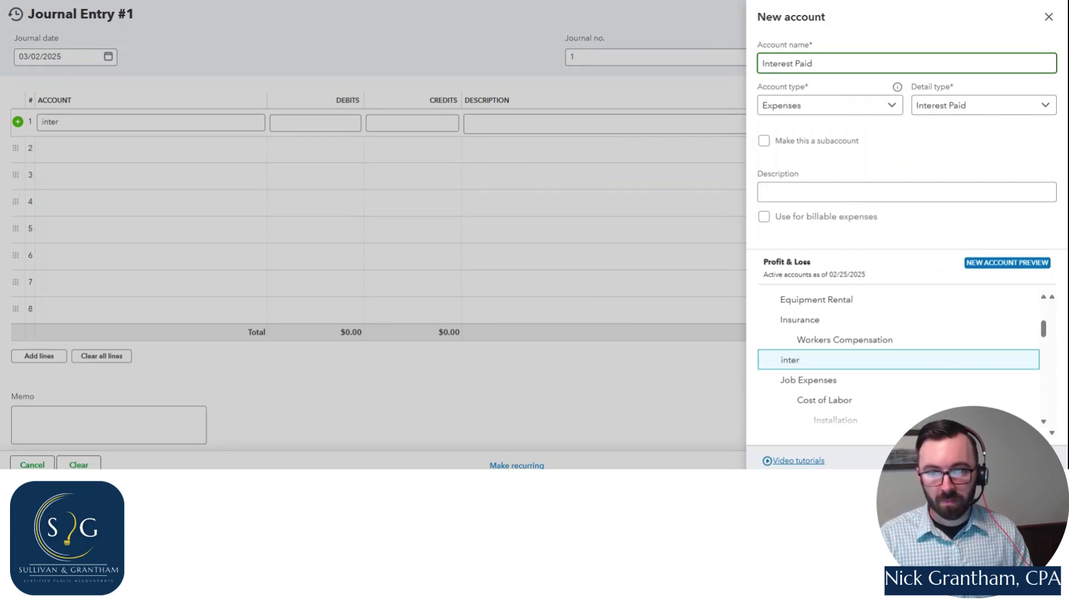
click(1031, 461)
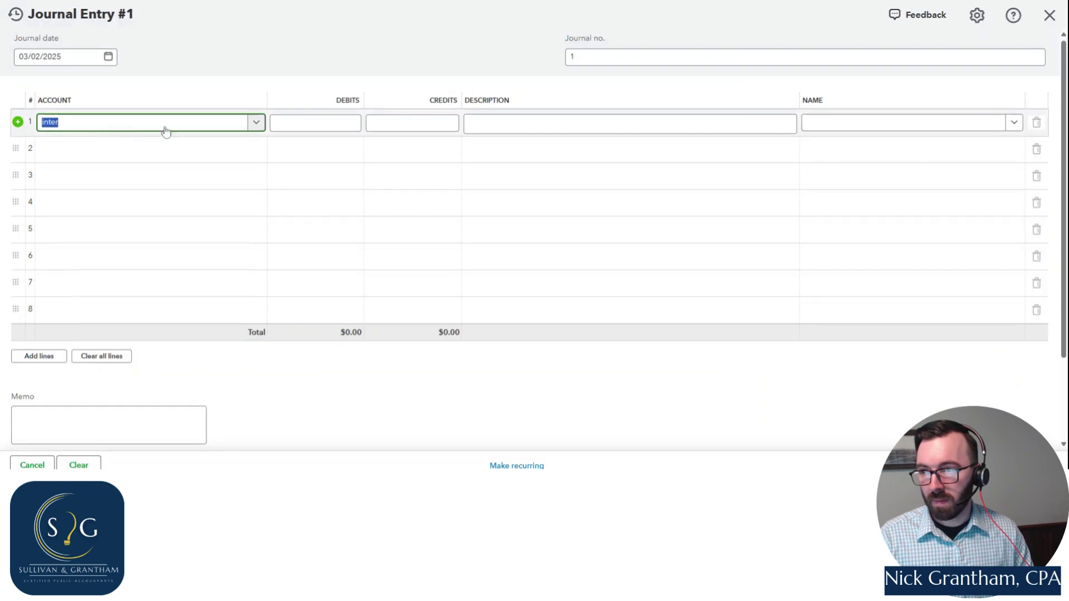
Step: Try to select the new interest expense account on the first journal line, then close the journal entry without saving
click(205, 124)
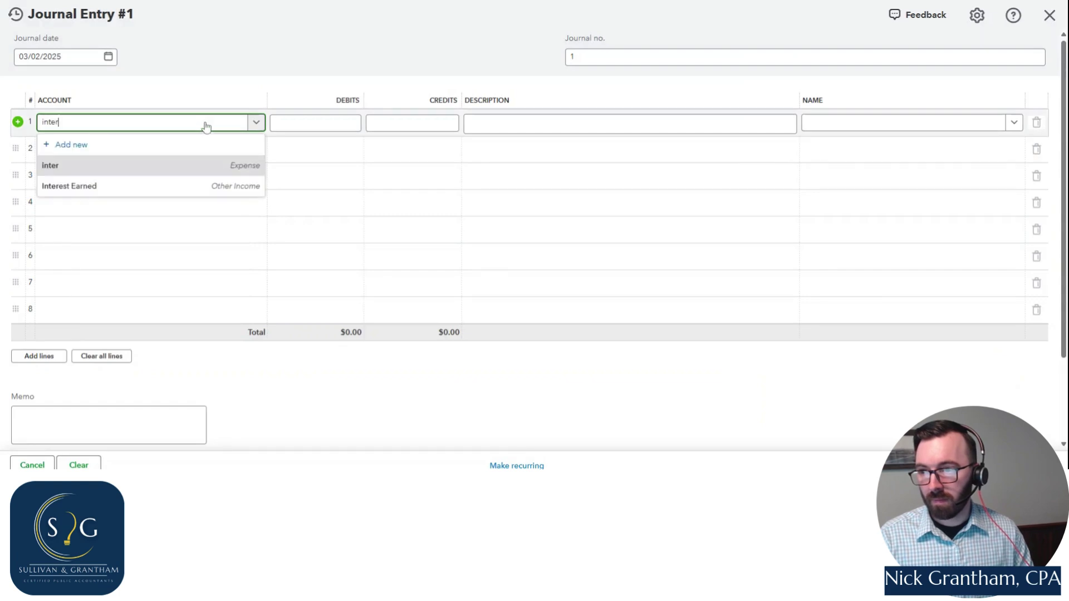
click(146, 174)
click(141, 126)
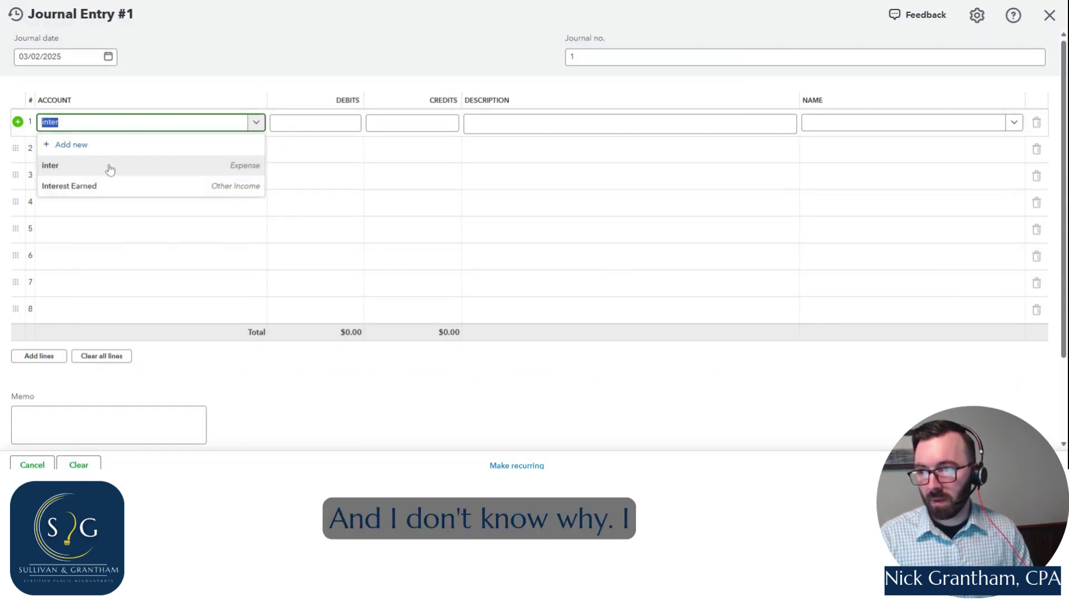
click(146, 170)
click(84, 128)
click(84, 128)
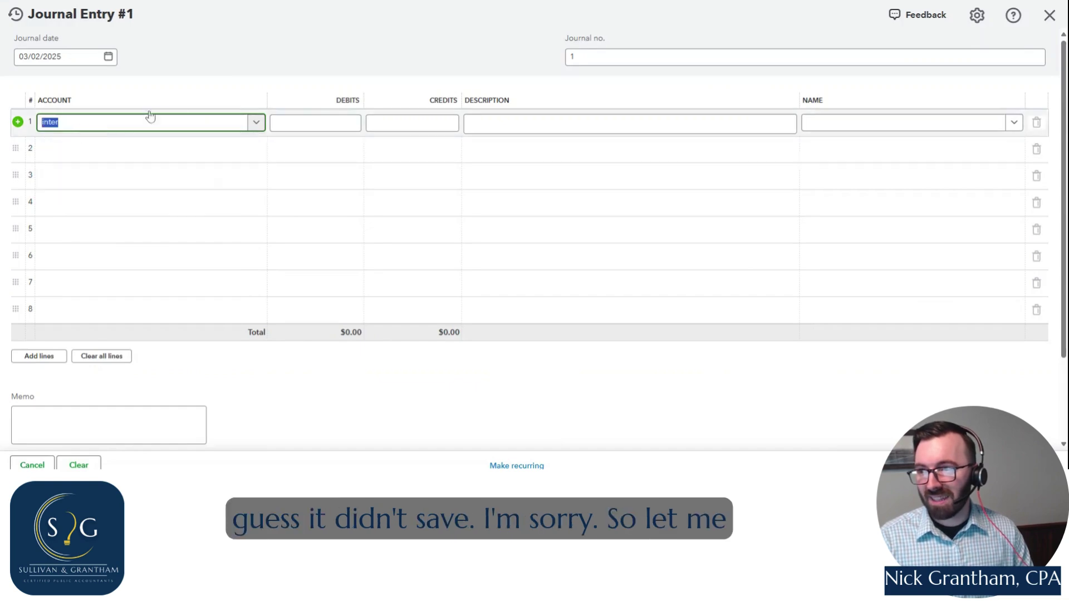
click(142, 107)
click(64, 120)
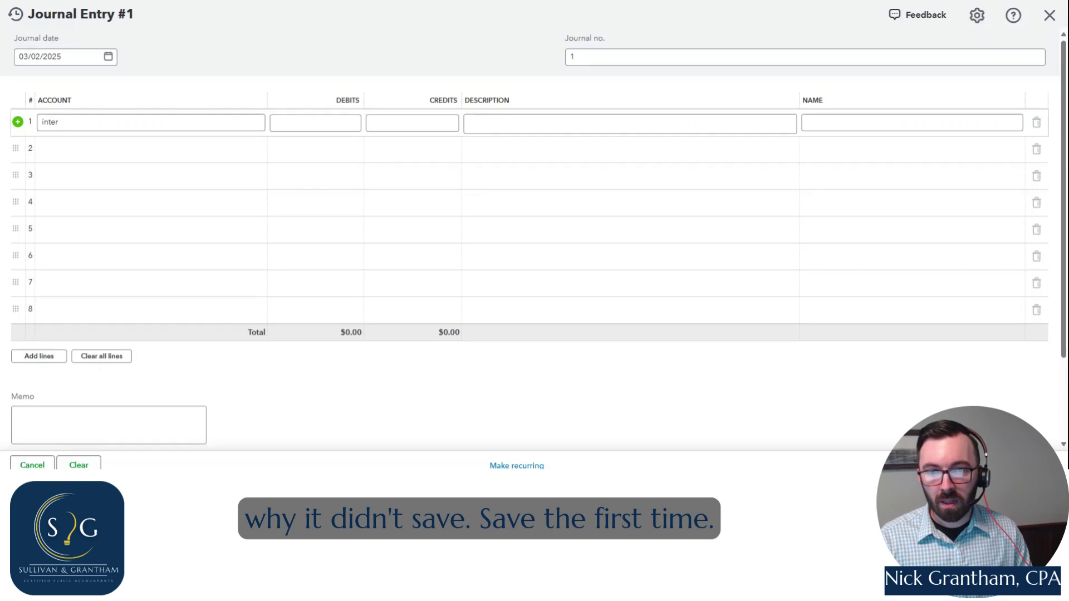
click(145, 123)
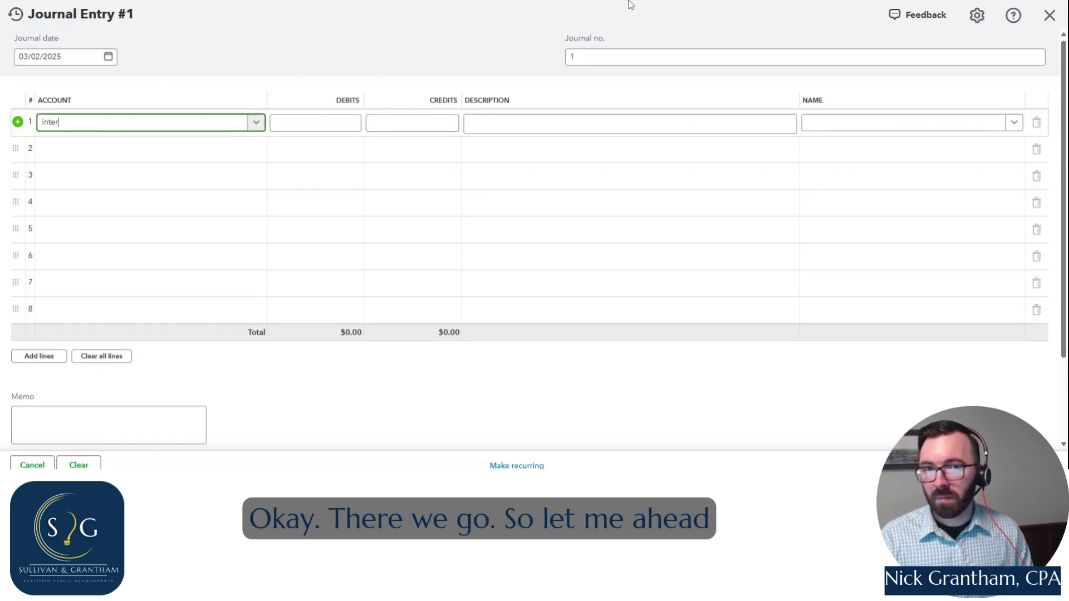
click(1049, 15)
click(566, 268)
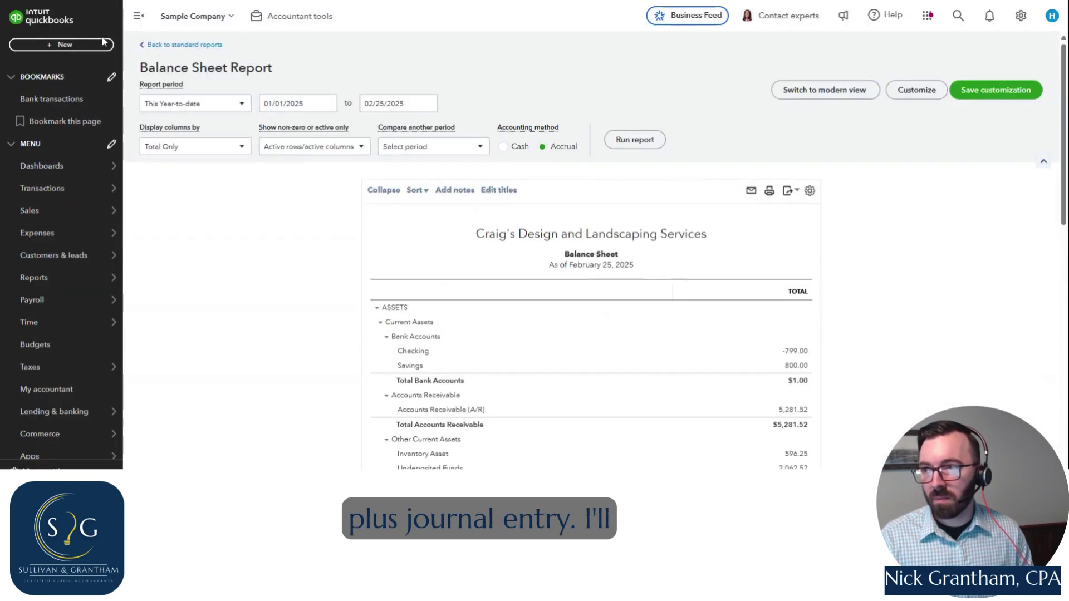
Step: Create a new journal entry and set its journal date to 03/02/2025
click(59, 44)
click(319, 145)
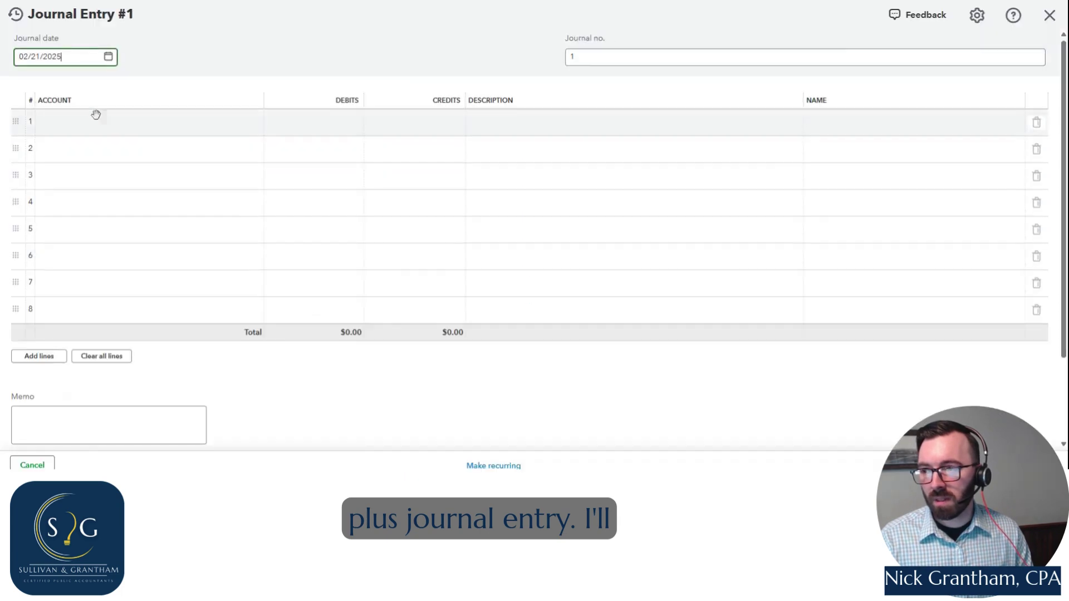
click(109, 57)
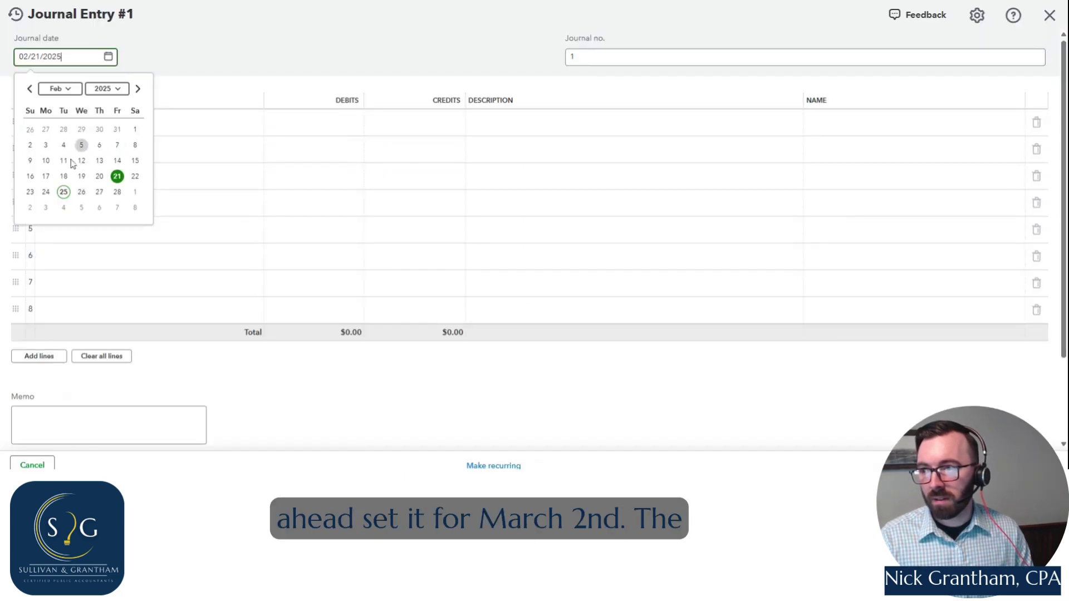
click(137, 89)
click(30, 144)
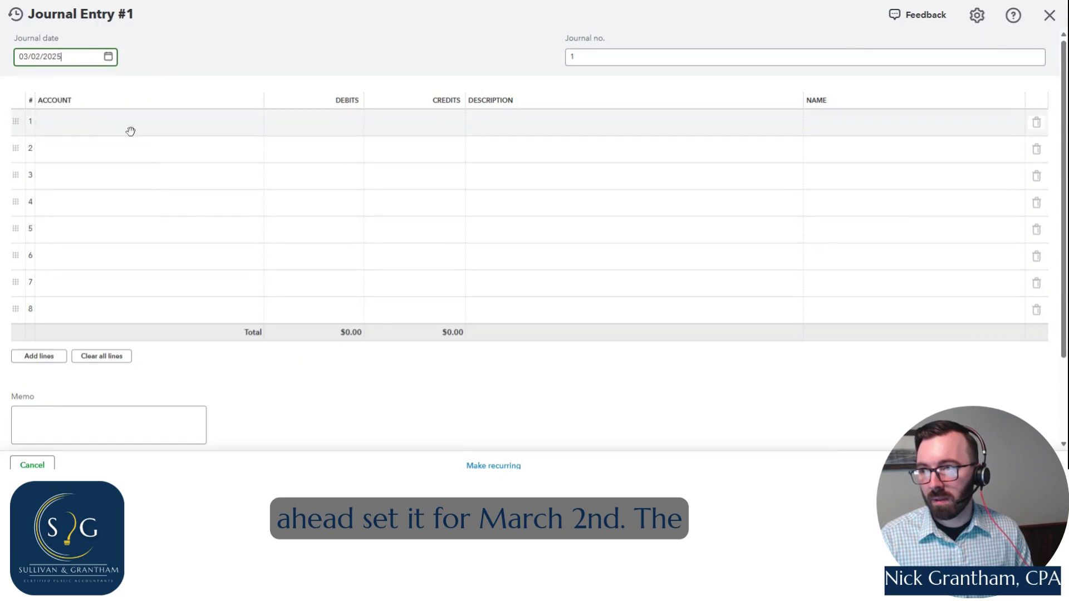
Step: Fill the first journal line with the interest paid expense account and a $200 debit
click(131, 129)
text(inter)
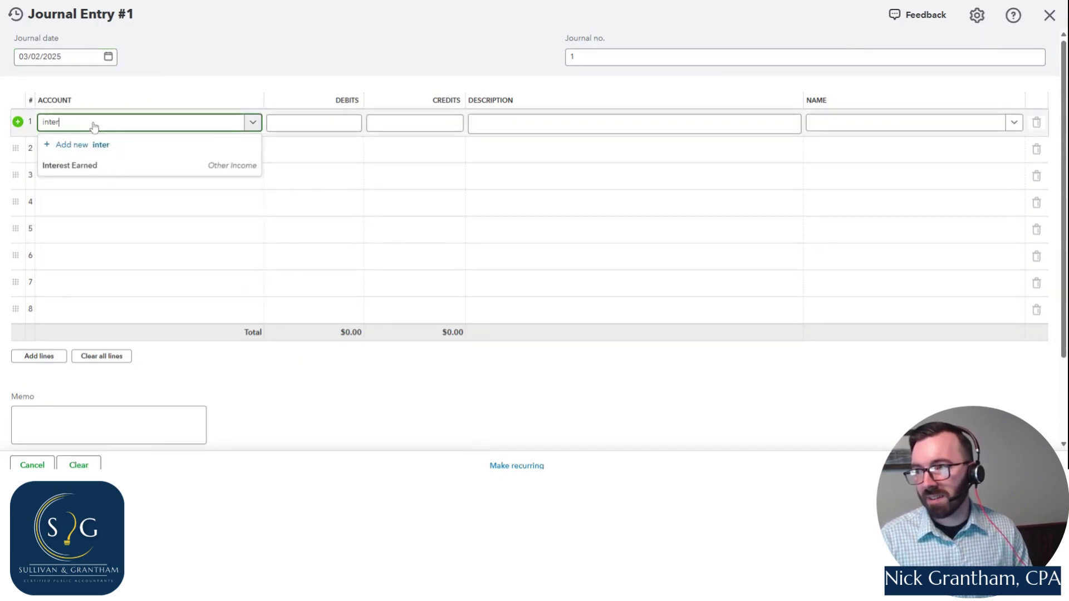
text(est)
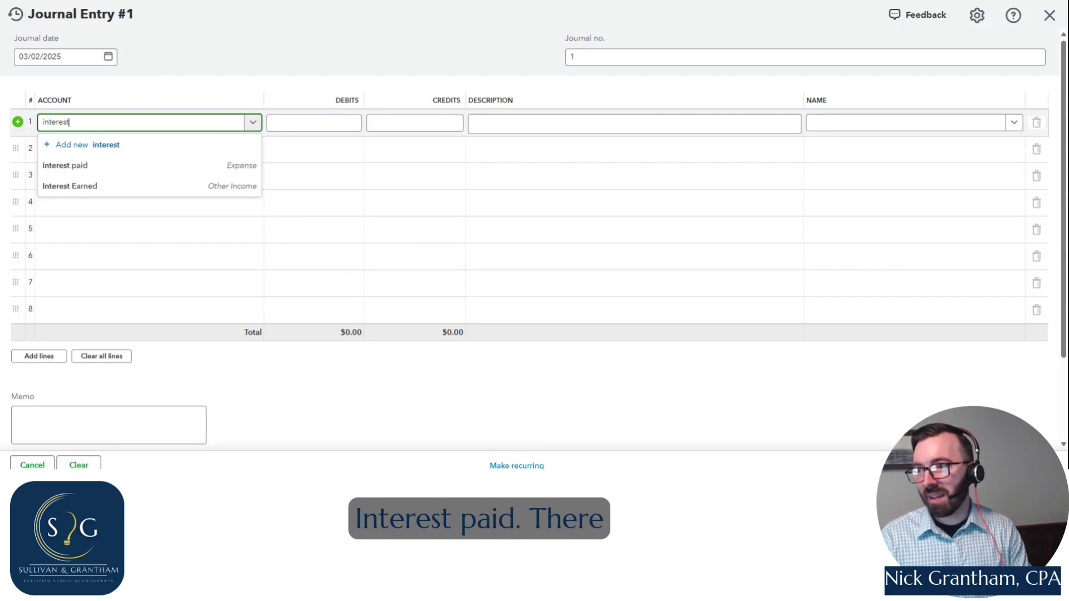
click(95, 169)
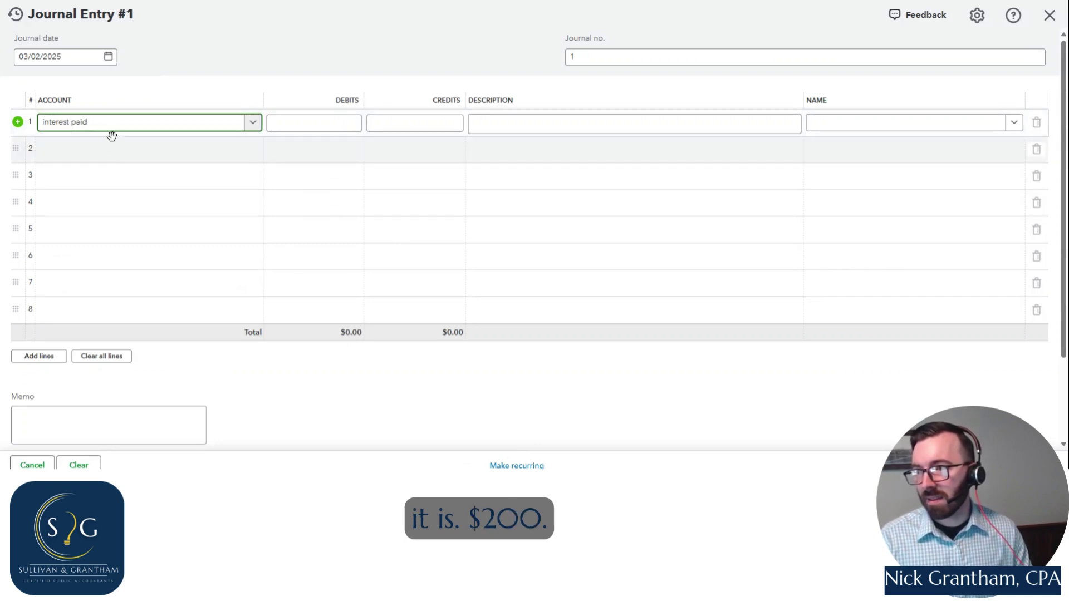
key(Tab)
text(2)
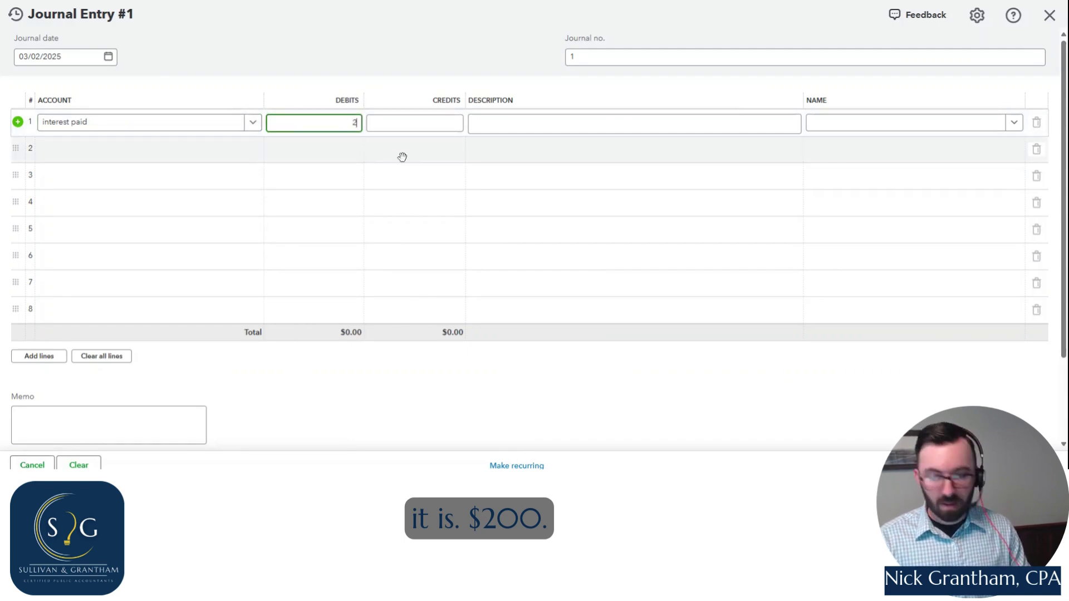
text(00)
Step: Assign the offsetting $200 credit on the second journal line to the Ford F150 Note Payable account
click(141, 152)
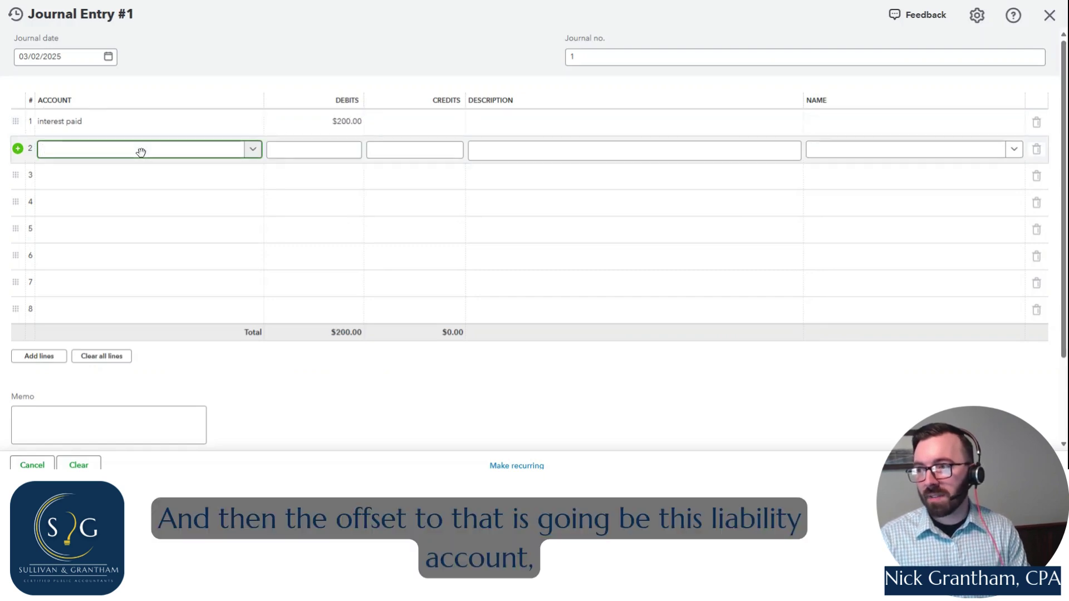
text(f150)
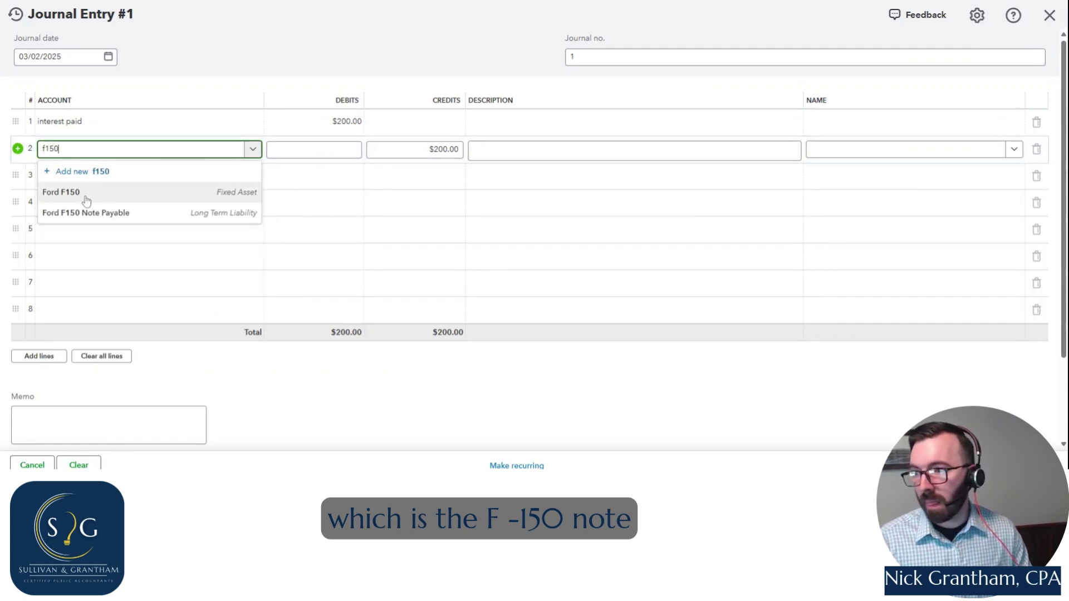
click(96, 214)
Step: Enter "March Interest Expense" as the description of the interest paid line
click(483, 133)
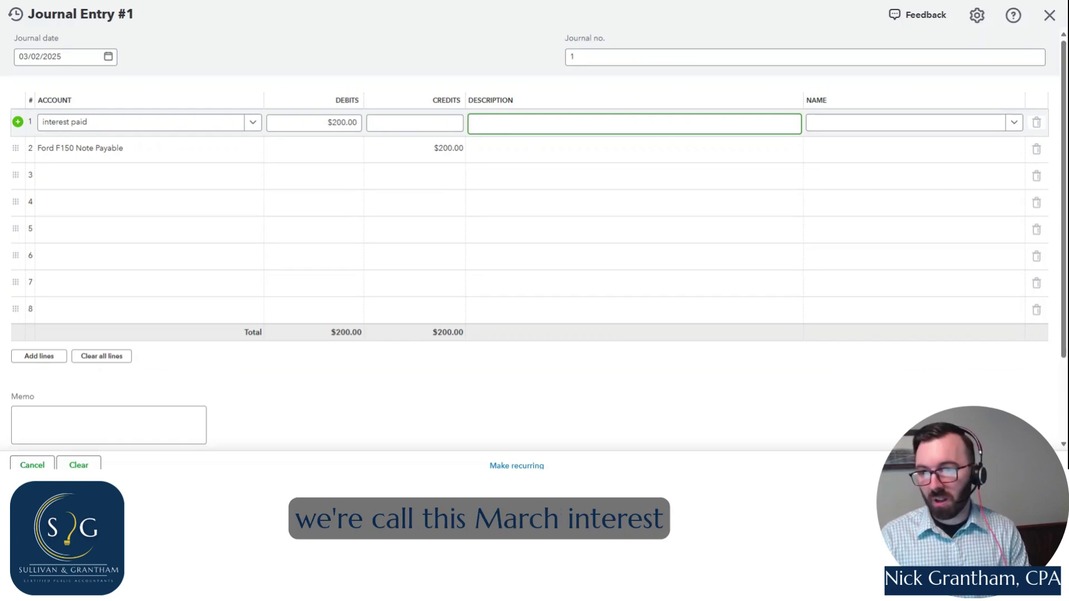
text(March Inter)
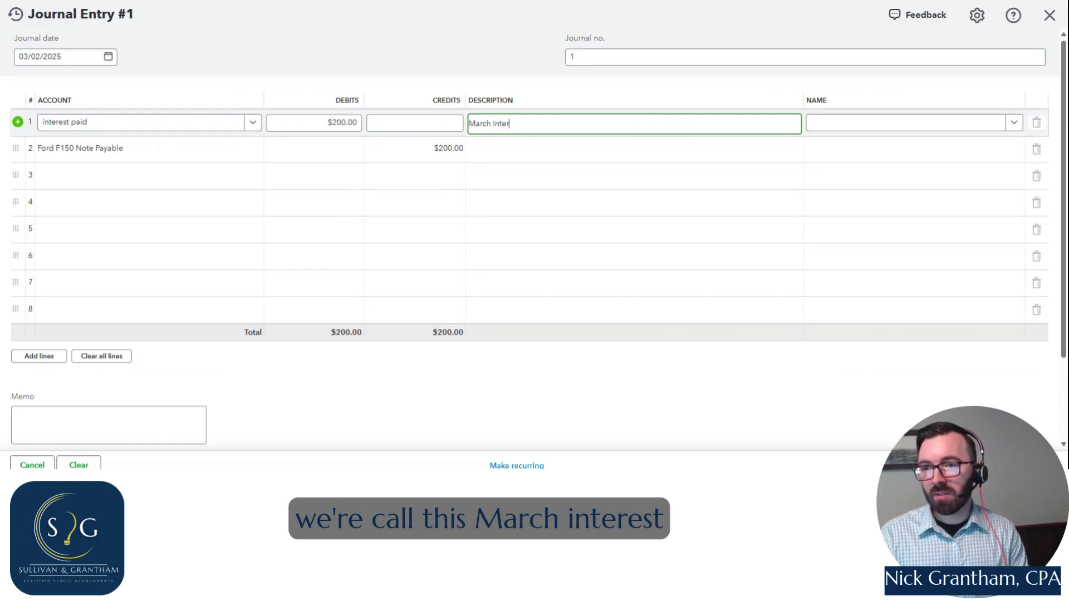
text(est expense)
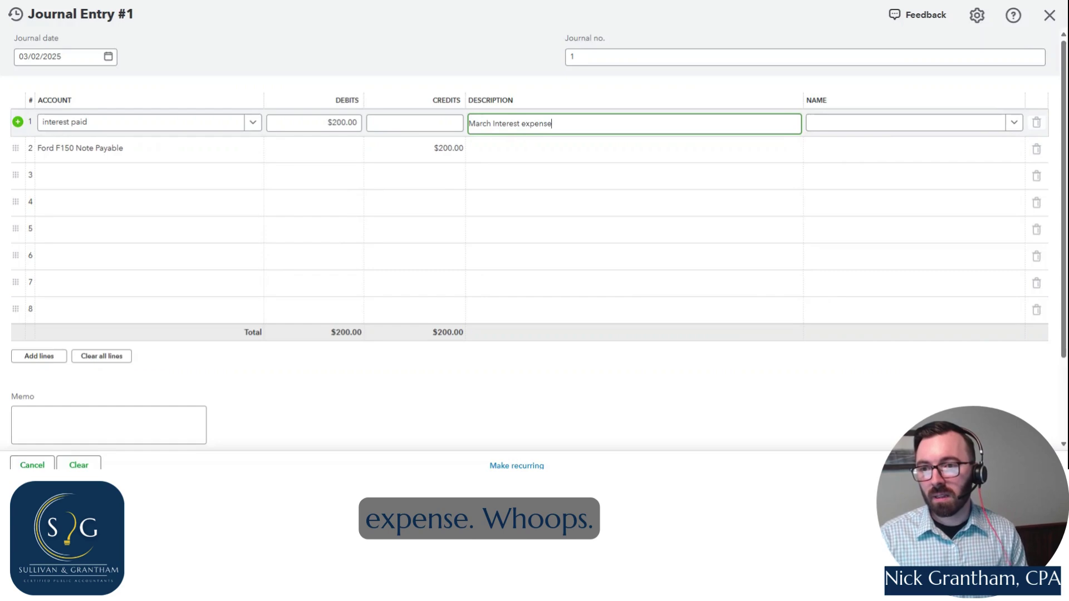
triple_click(523, 119)
key(BackSpace)
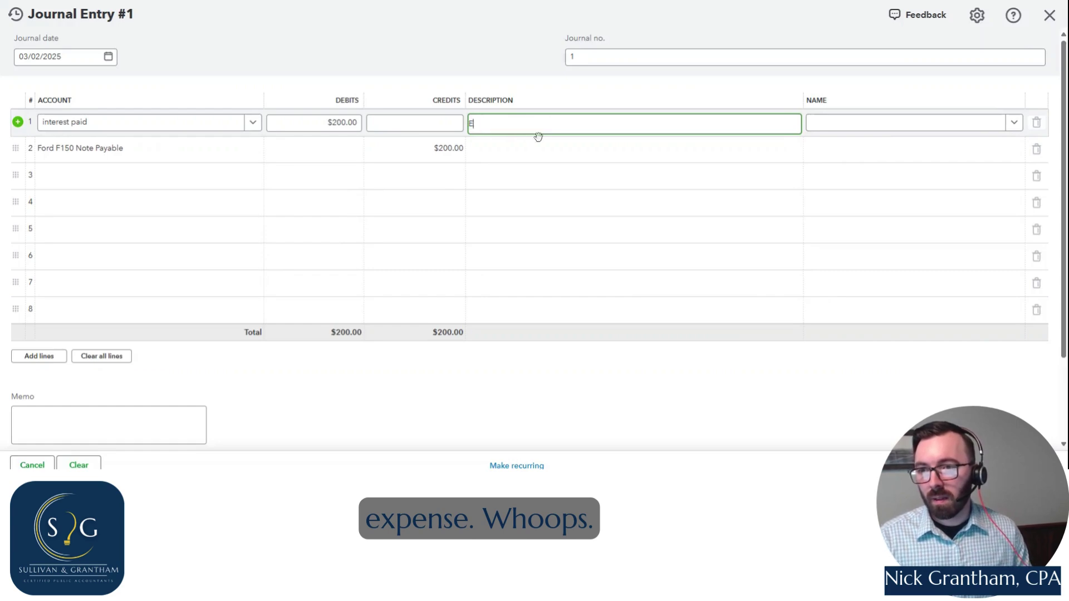
text(Marc)
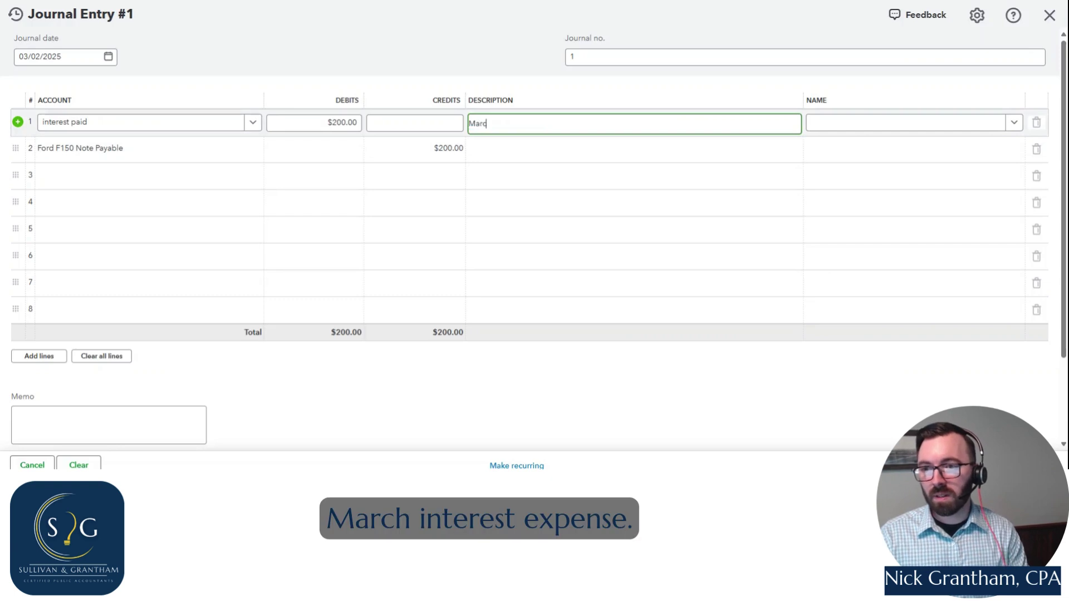
text(h Interest Expn)
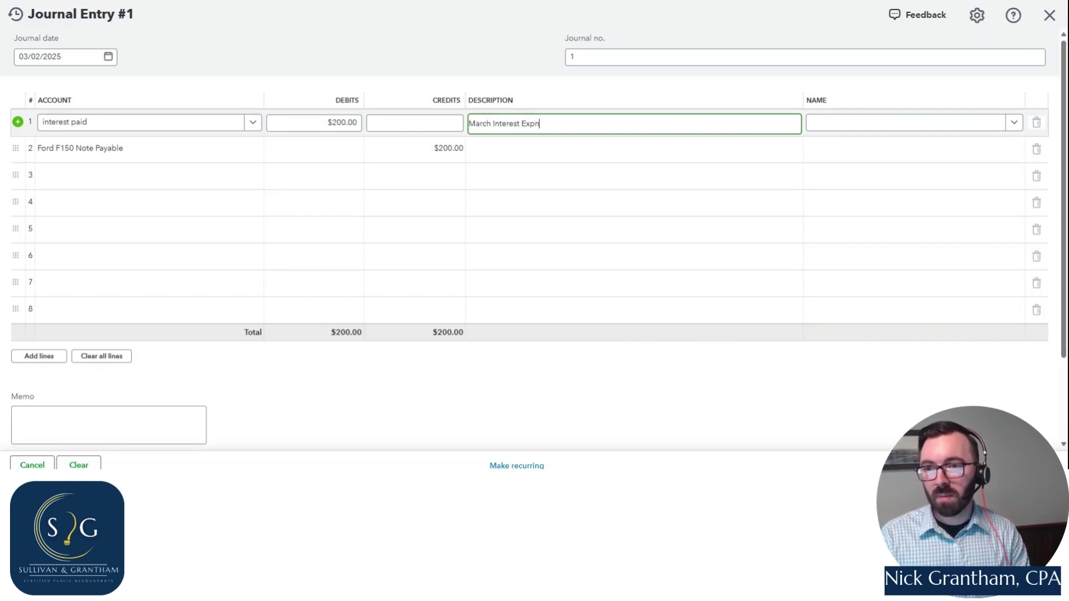
key(BackSpace)
text(ense)
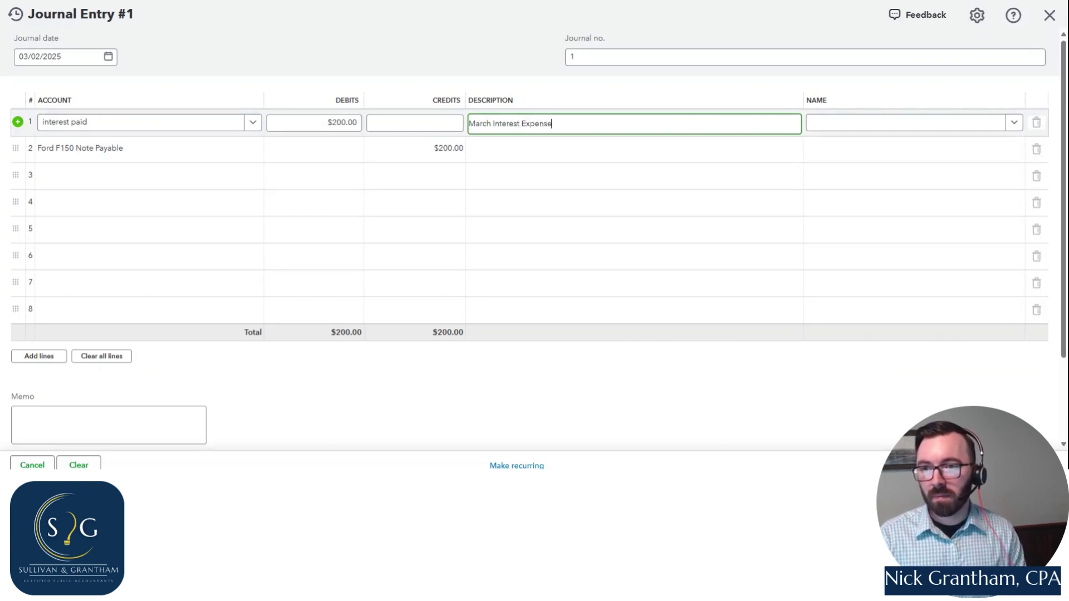
Step: Copy the first line's description into the description of the Ford F150 Note Payable line
key(ctrl+shift+Left)
key(ctrl+shift+Left)
key(ctrl+shift+Left)
key(ctrl+c)
key(Down)
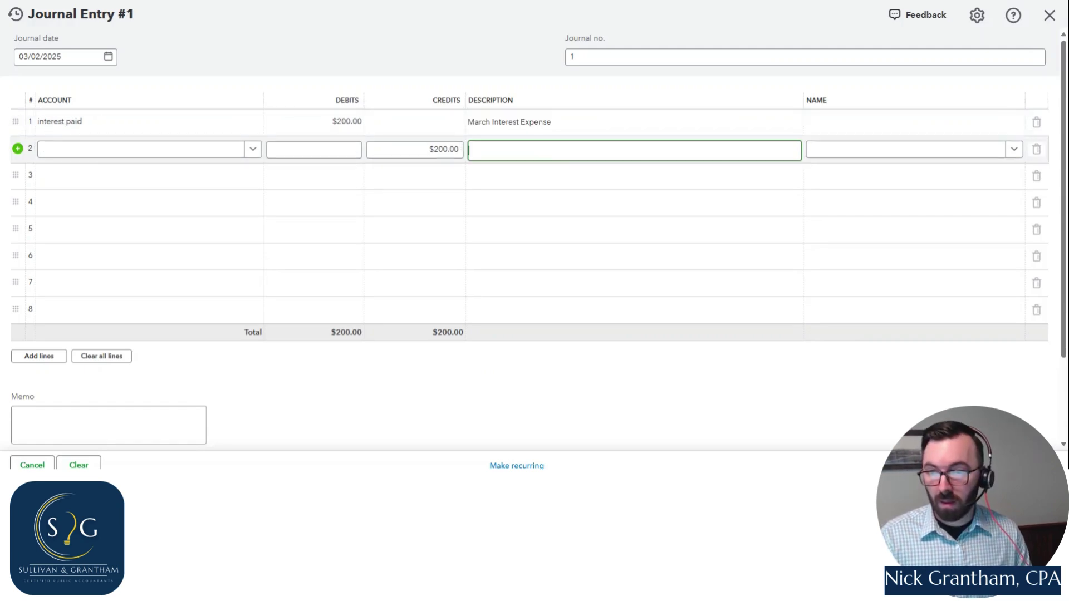
key(ctrl+v)
Step: Set the journal number to NG, then save and close the journal entry
click(657, 424)
click(573, 57)
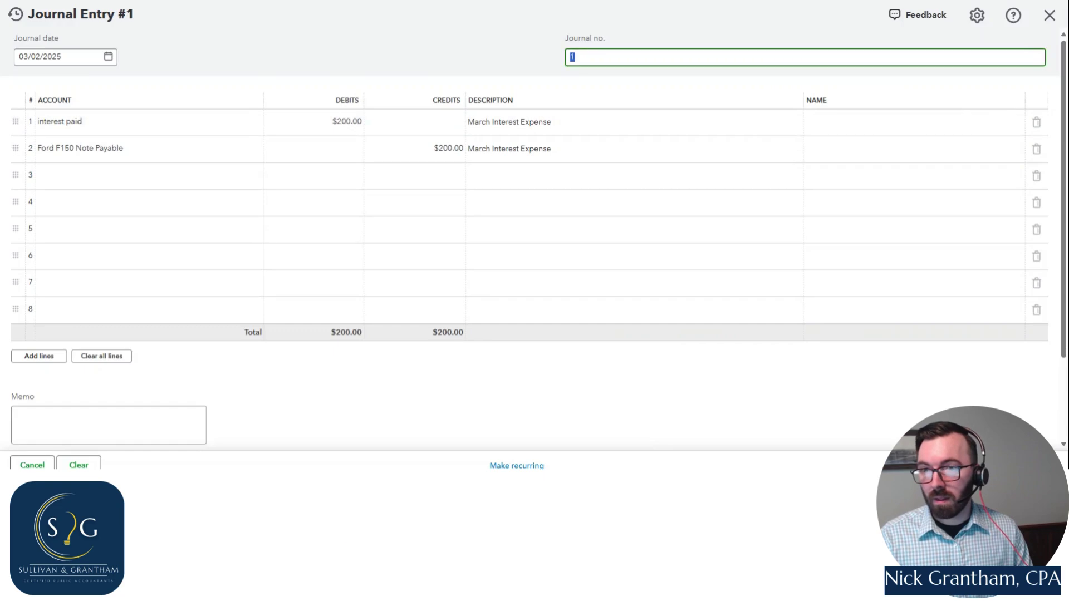
text(NG)
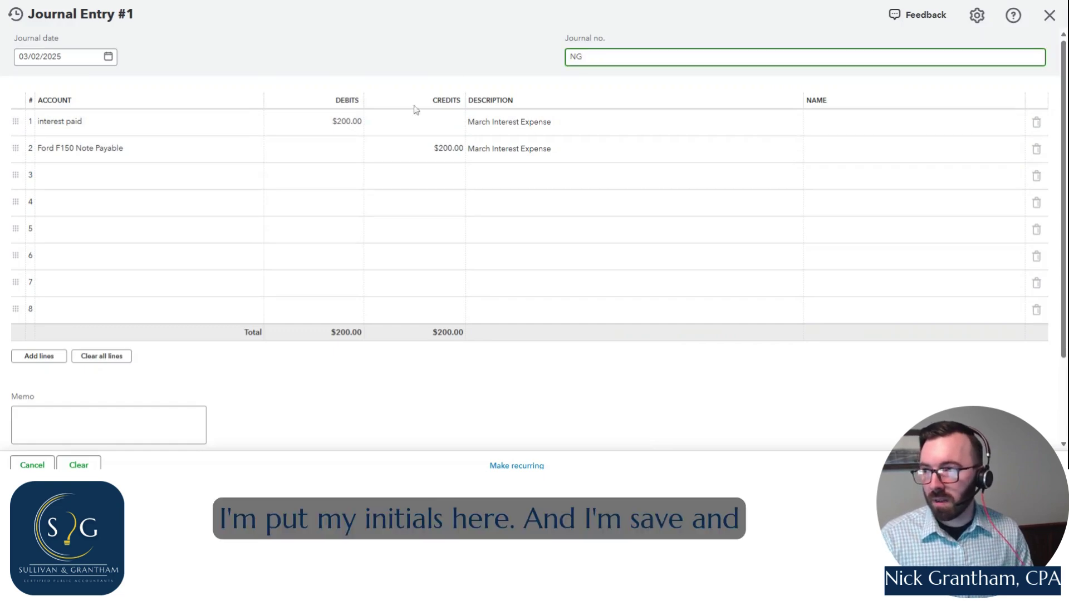
click(1003, 466)
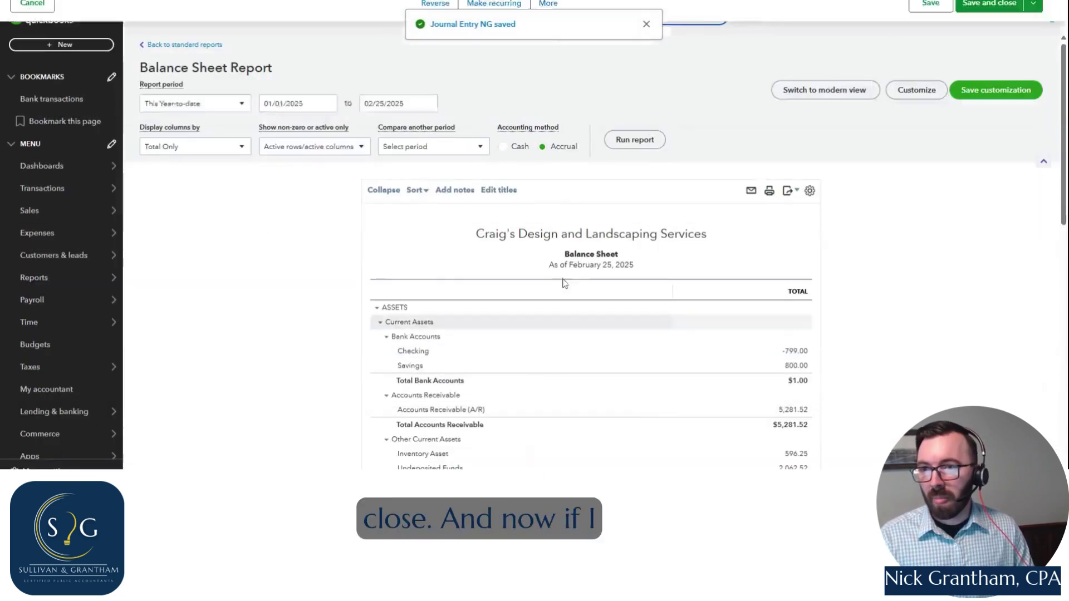
Step: Set the balance sheet's end date to 03/02/2025 and run the report again
click(428, 103)
click(465, 131)
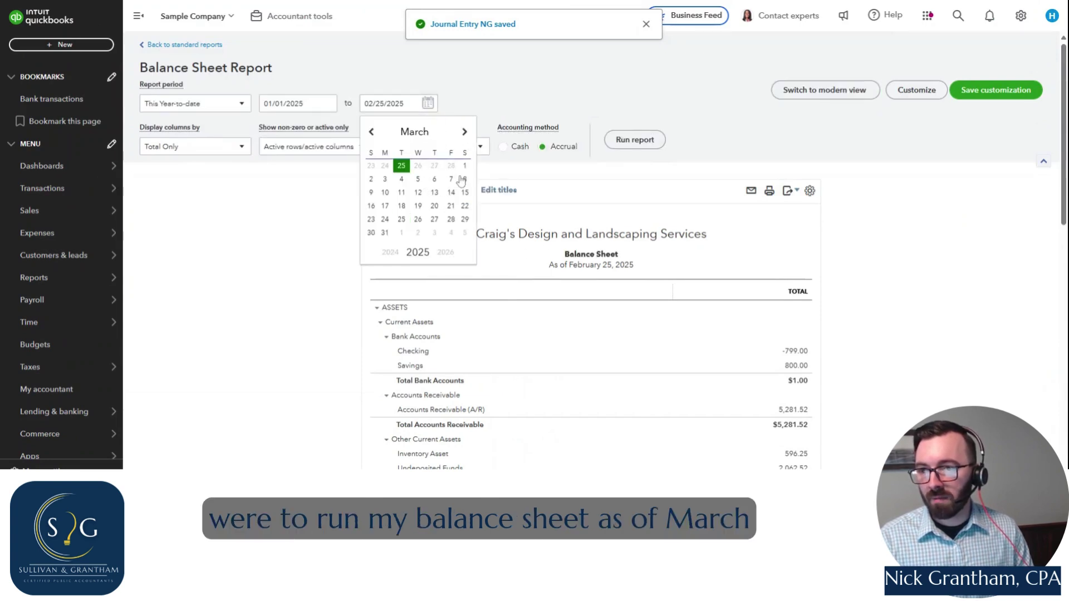
click(371, 178)
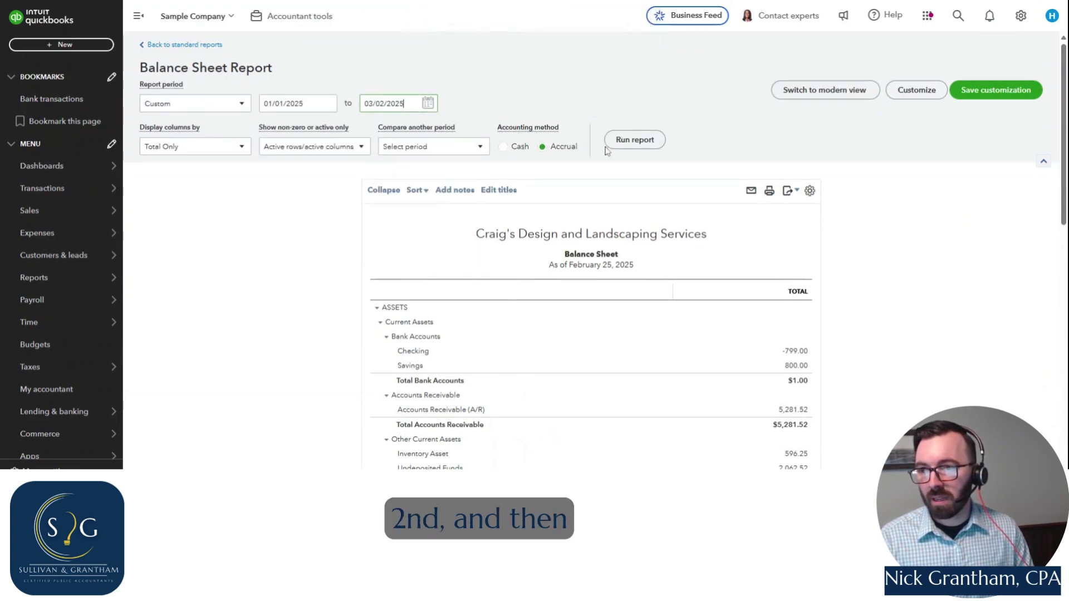
click(636, 145)
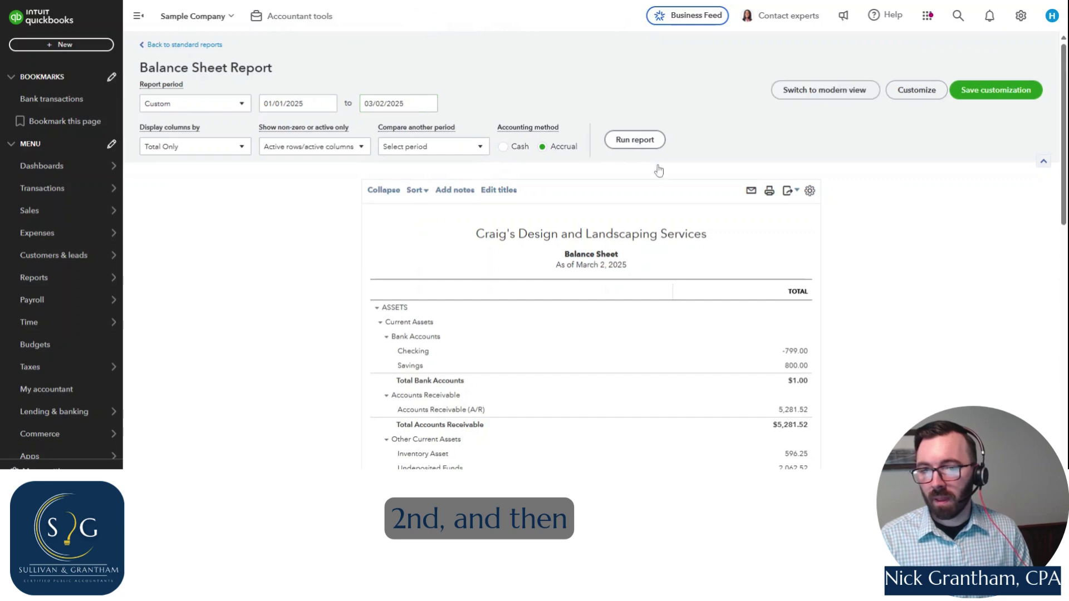
Step: Examine the Ford F150 asset and note payable balances, including the note payable's transaction report, and return to the balance sheet
scroll(828, 289, down, 7)
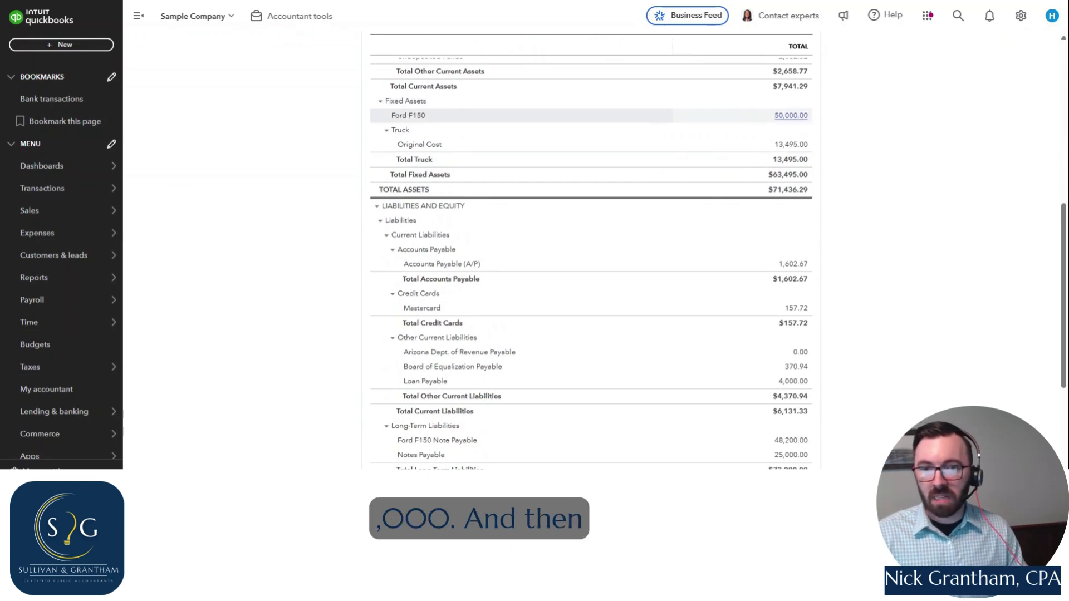
scroll(800, 133, down, 4)
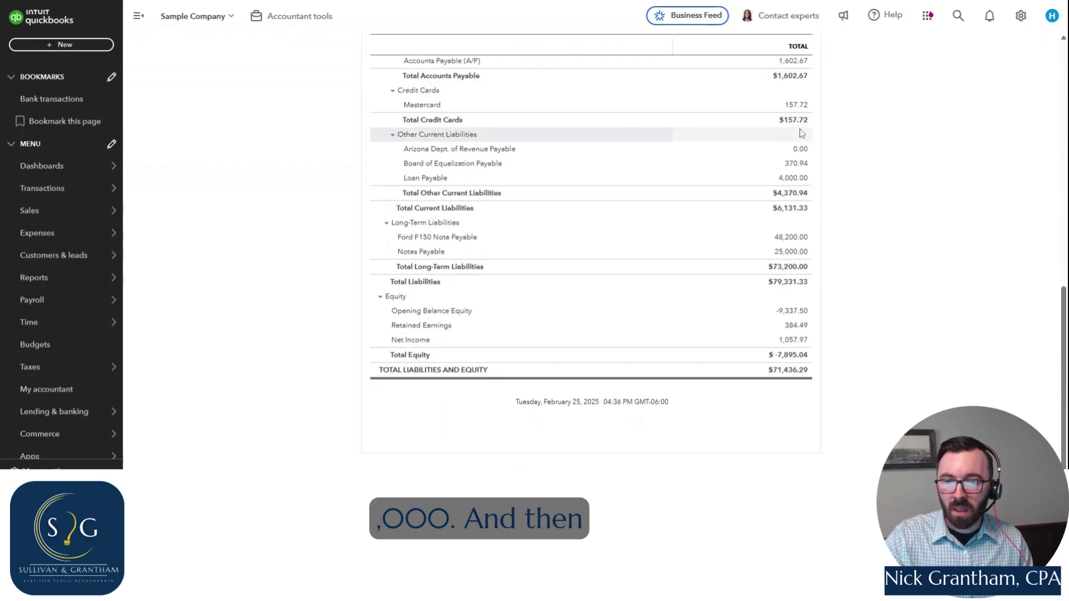
click(799, 237)
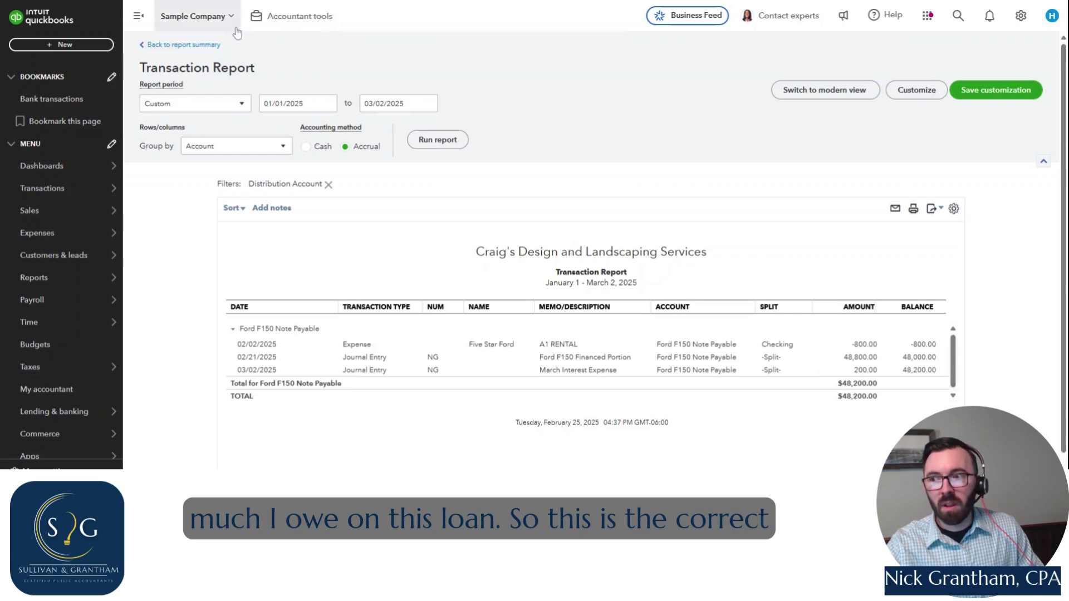
click(161, 45)
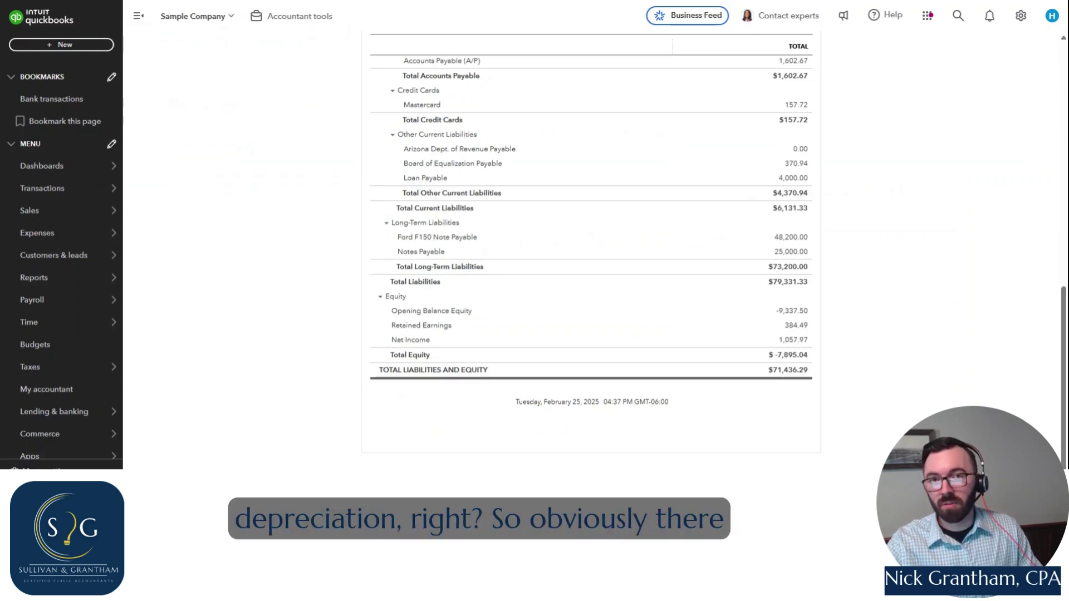
scroll(972, 267, up, 2)
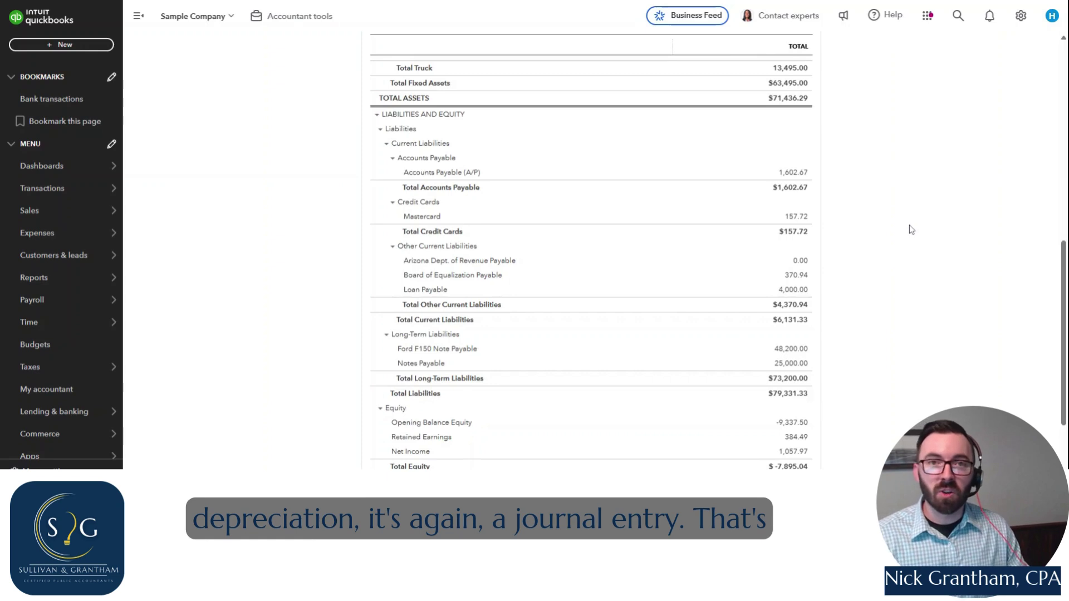
scroll(940, 274, up, 2)
scroll(944, 274, up, 1)
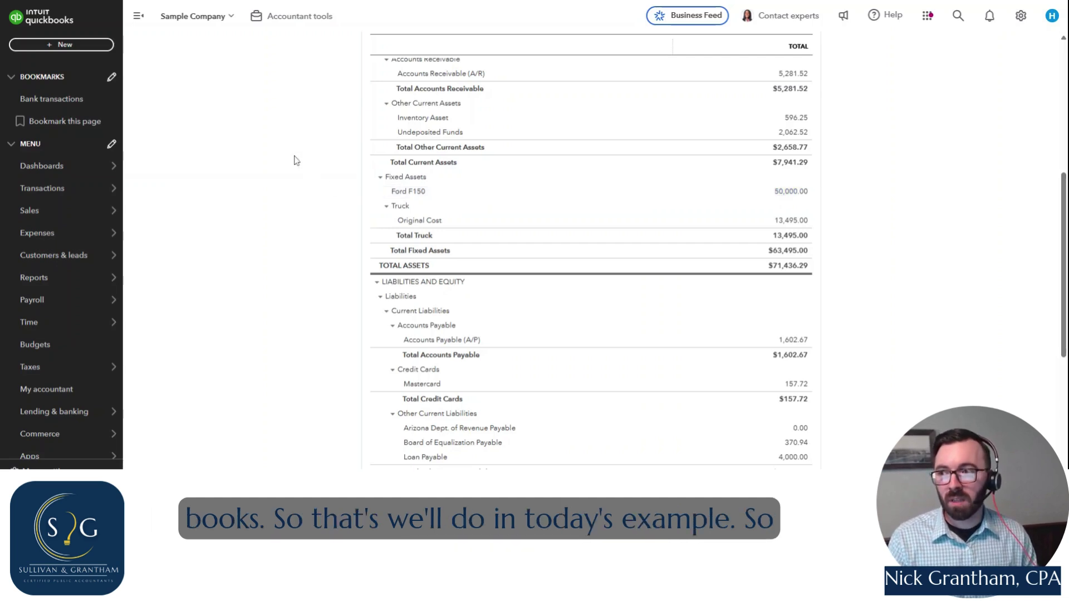
Step: Create another new journal entry and set its journal date to 12/31/2025
click(67, 48)
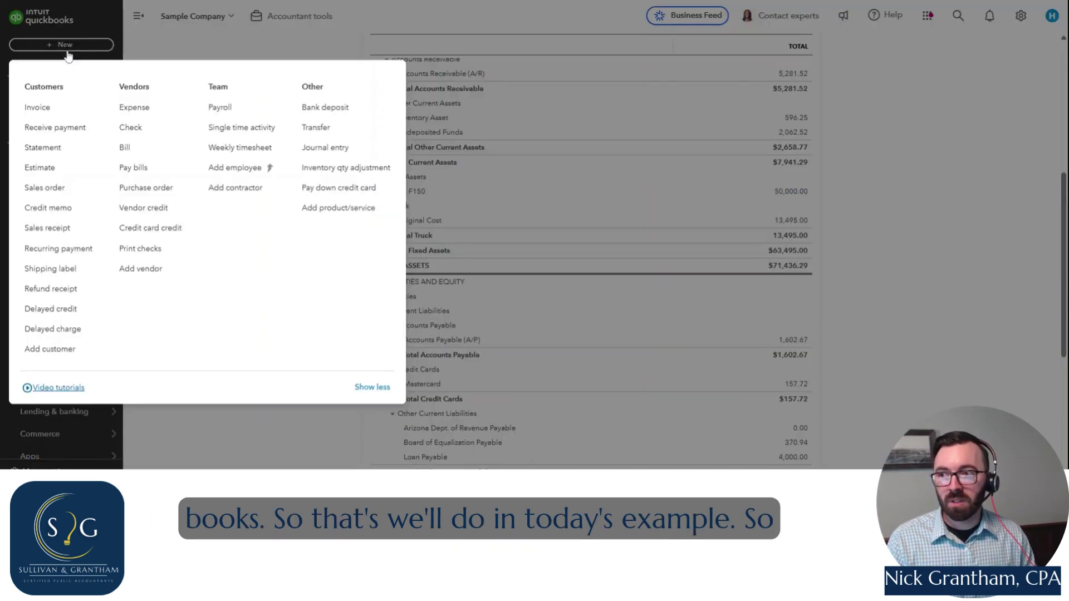
click(331, 148)
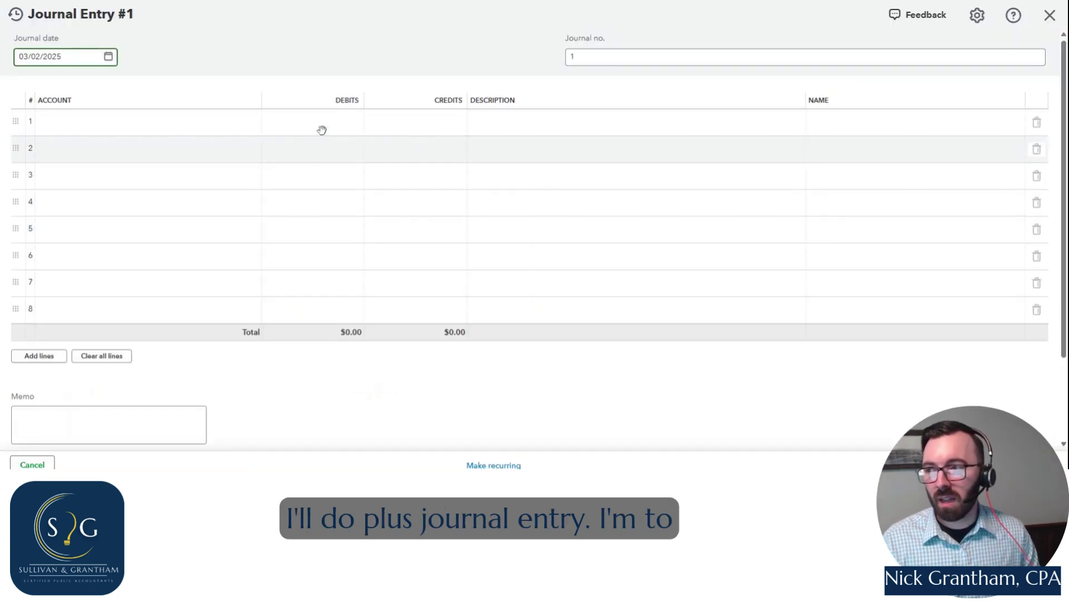
click(108, 58)
click(138, 89)
click(137, 88)
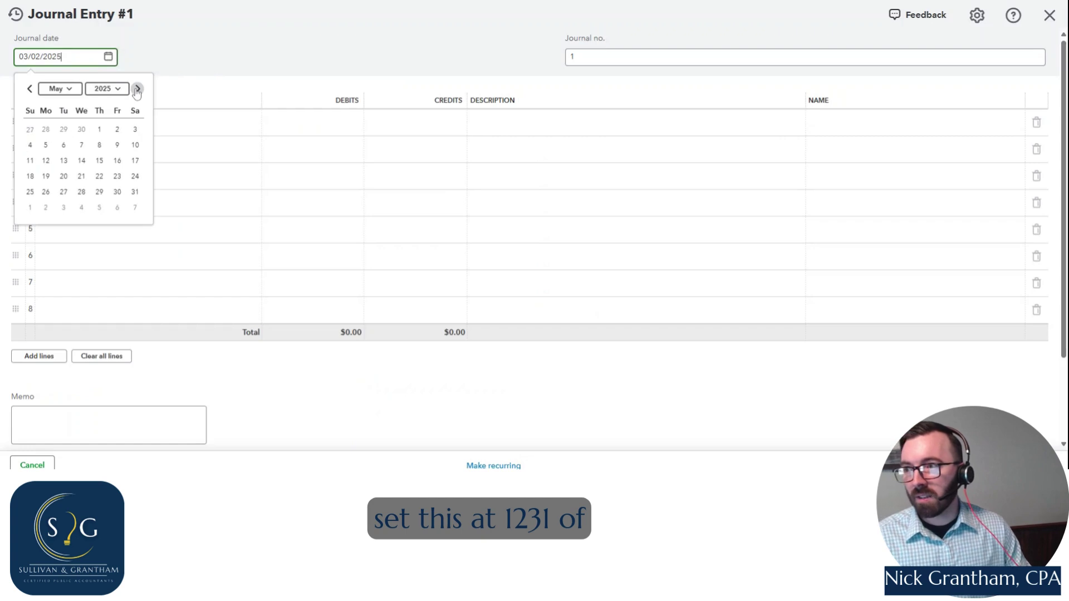
click(137, 88)
click(137, 89)
click(138, 89)
click(138, 88)
click(138, 89)
click(137, 88)
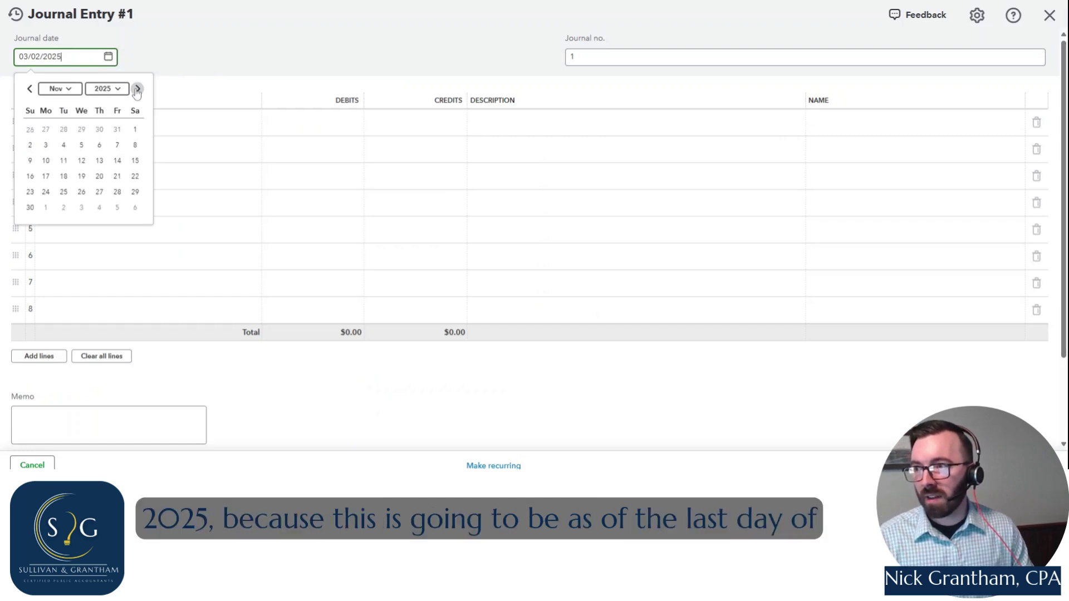
click(137, 88)
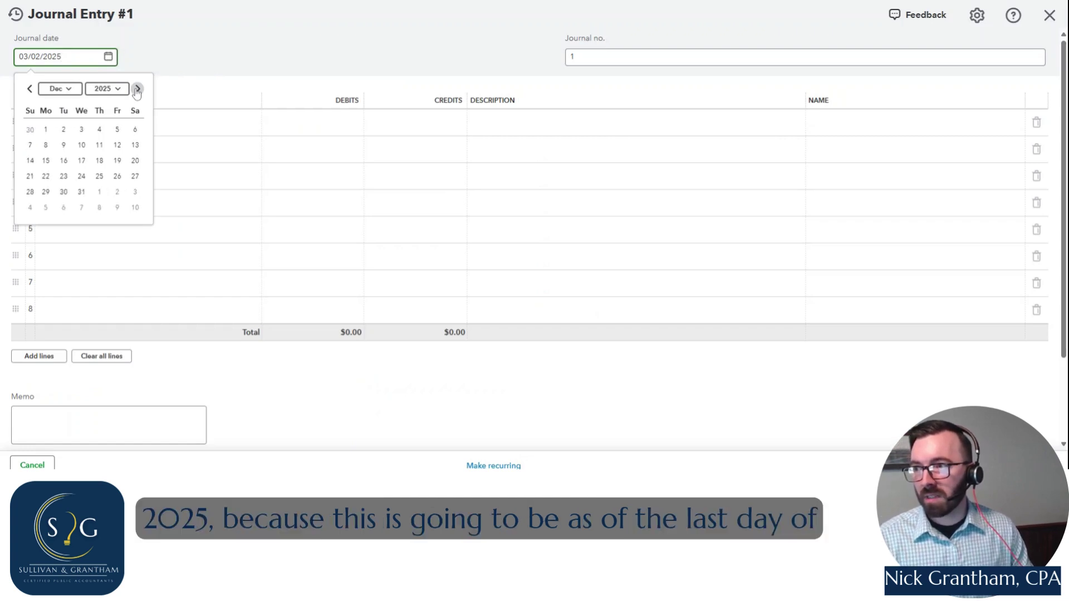
click(80, 192)
Step: Enter a 50,000 debit to the Depreciation other-expense account on the first journal line
click(174, 132)
text(depre)
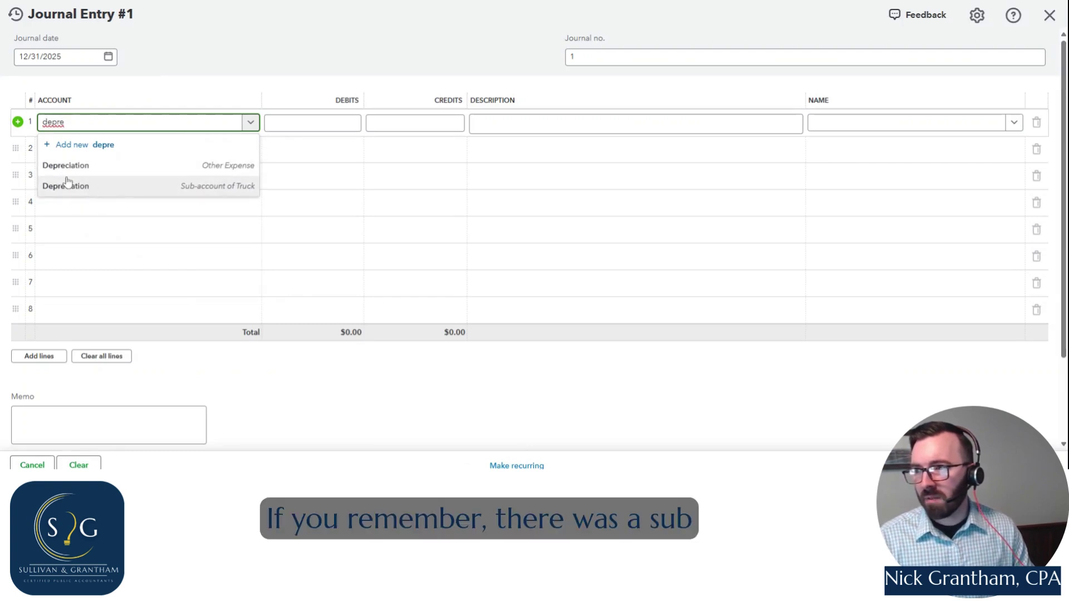
click(189, 166)
key(Tab)
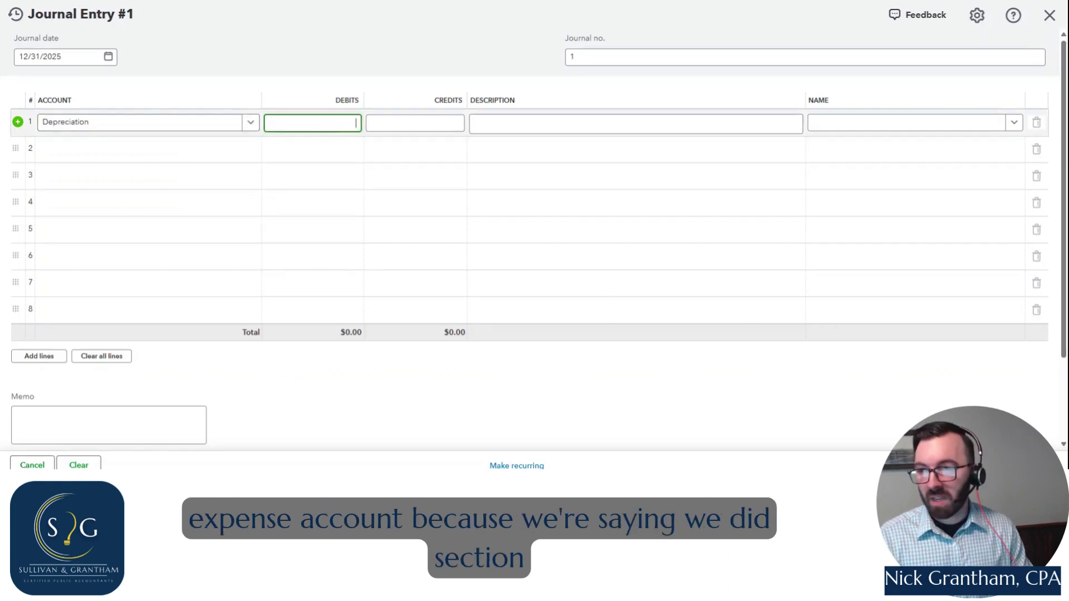
text(50,0)
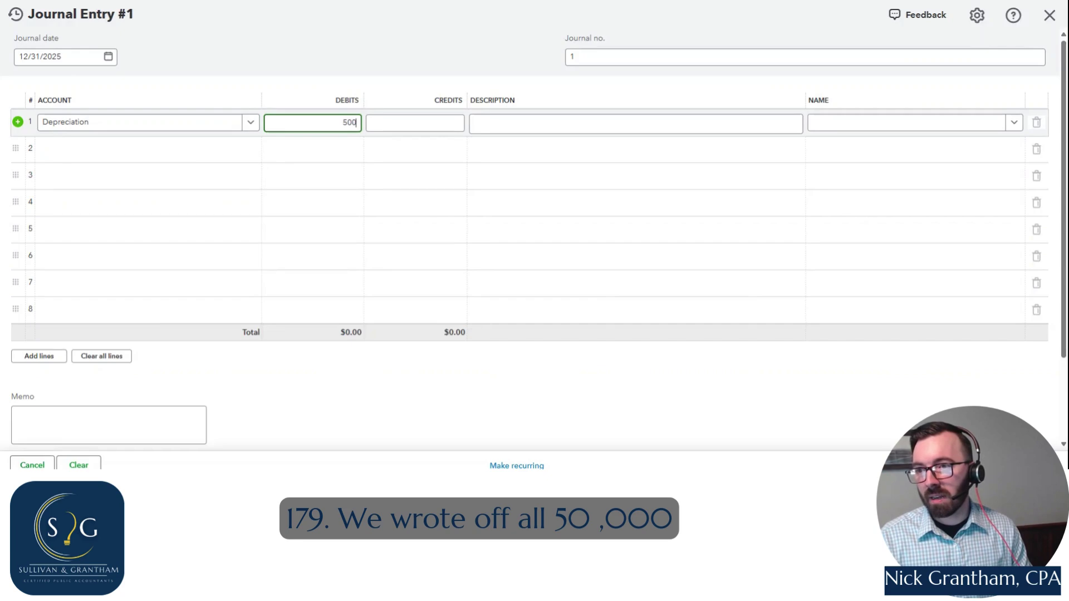
text(00)
key(Tab)
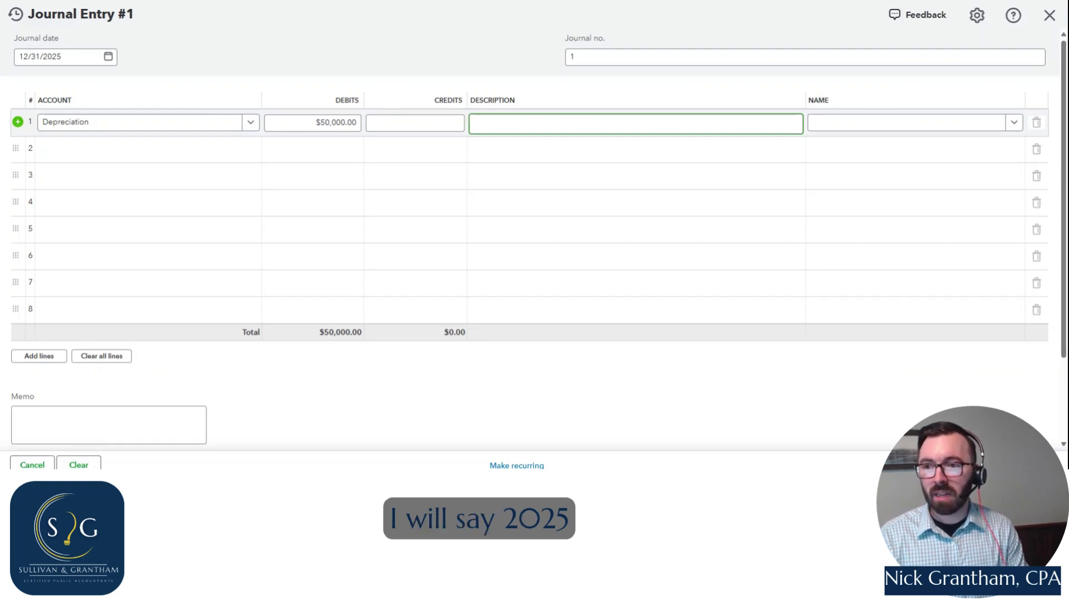
Step: Describe the first journal line as "2025 Section 179 Depreciation Deduction"
text(2025)
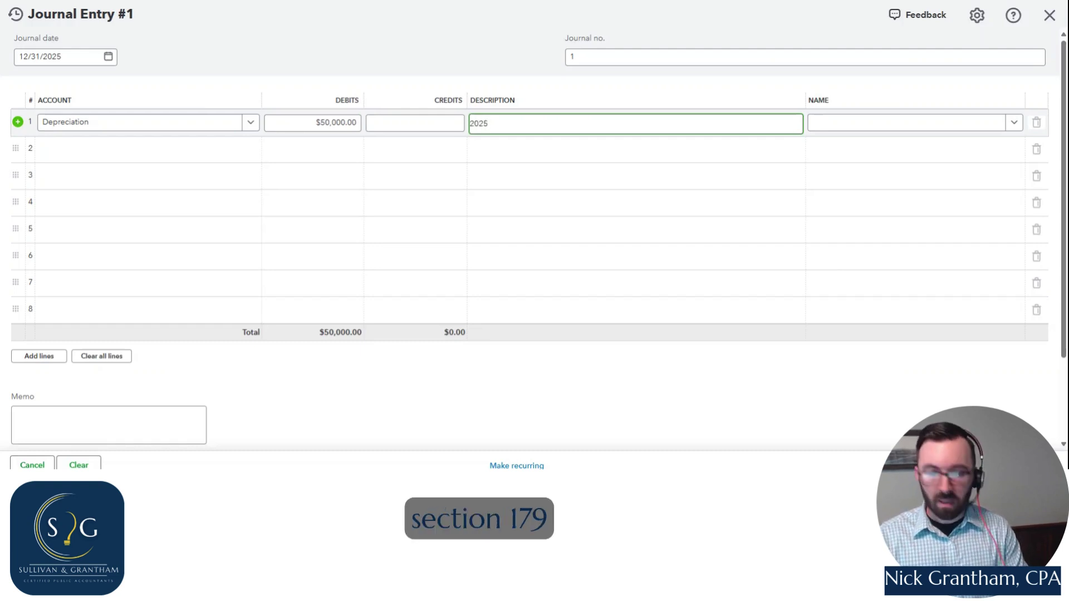
text( Section )
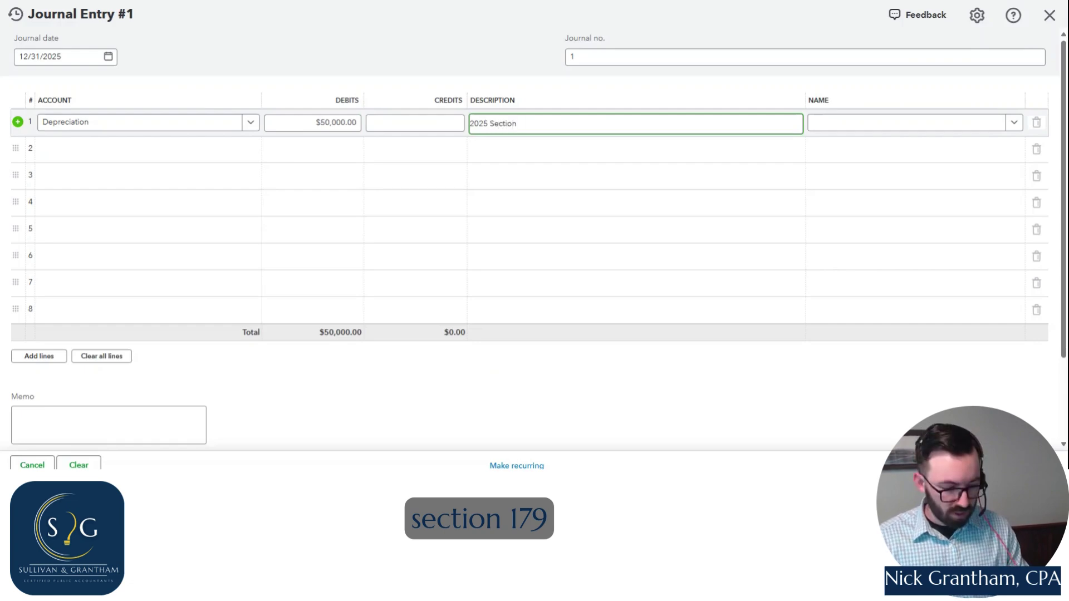
text(179 Depr)
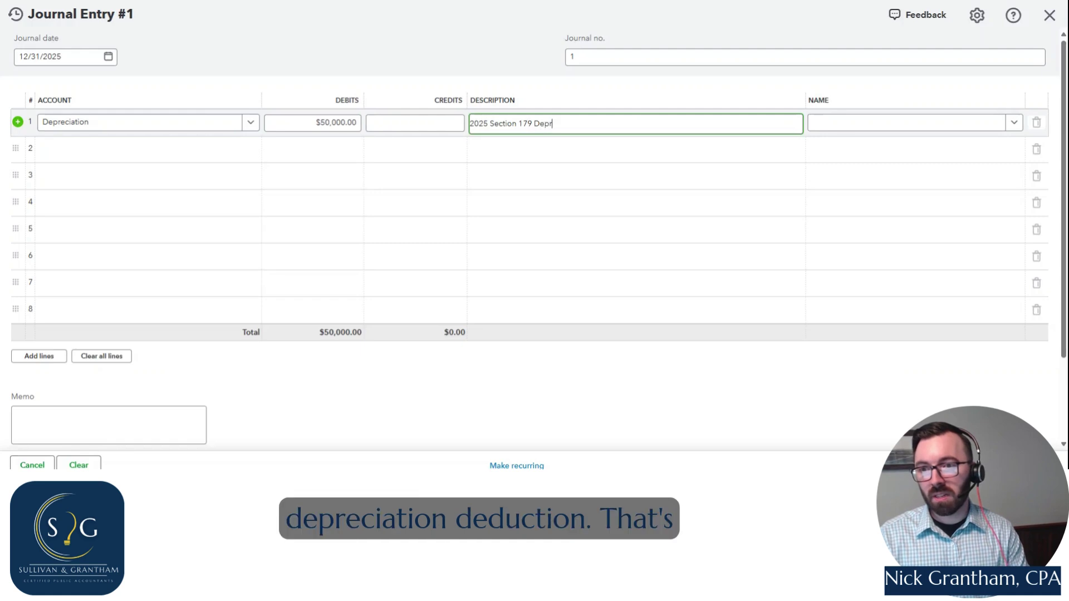
text(eciation Deduction)
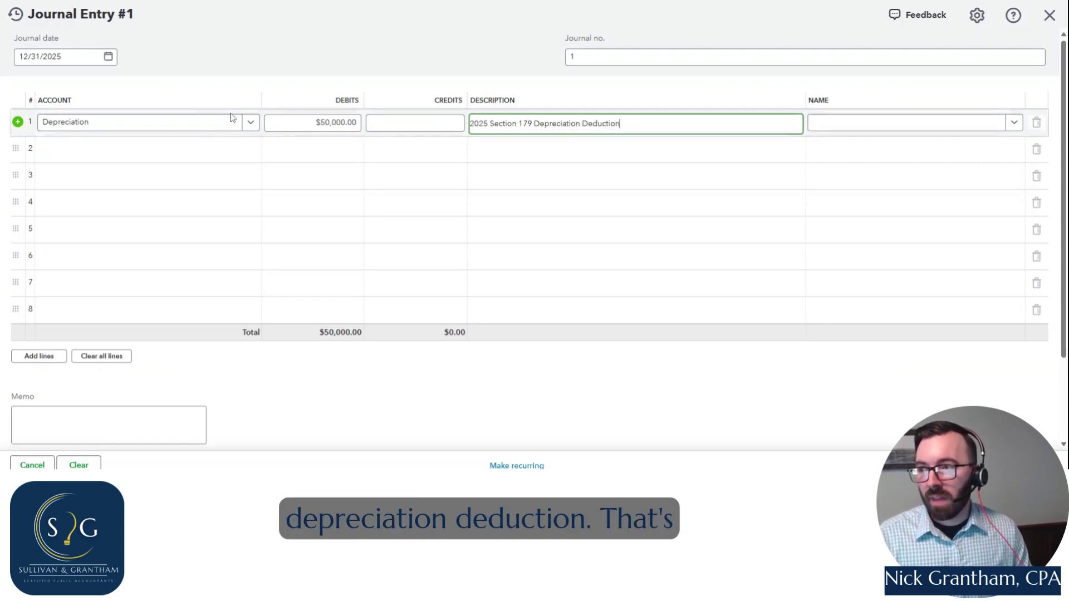
Step: Start adding a new account named "zAccumulated Depreciation" from the second journal line
click(142, 147)
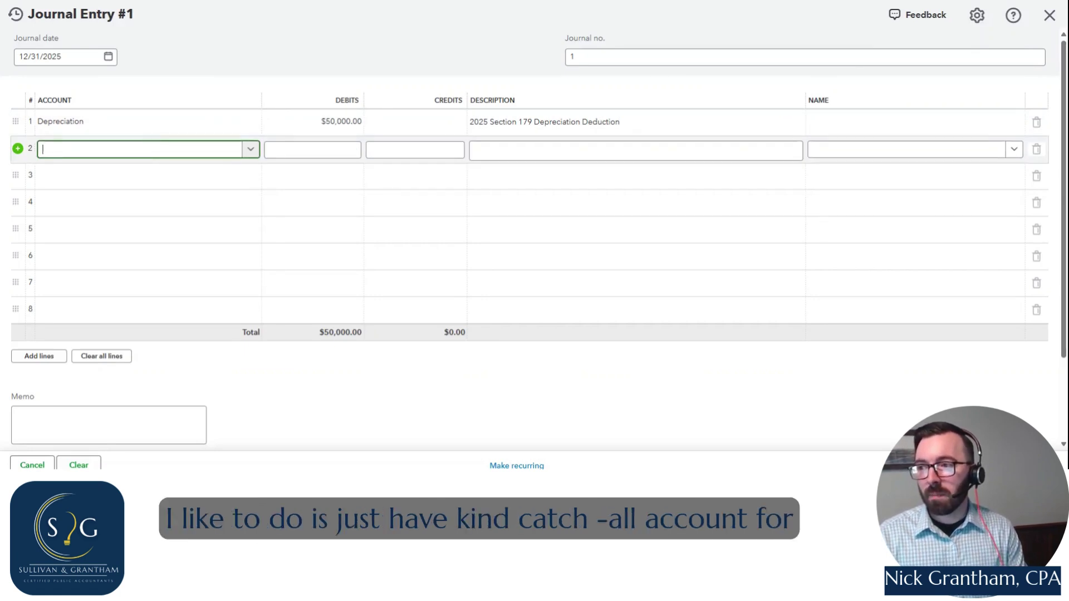
text(Ac)
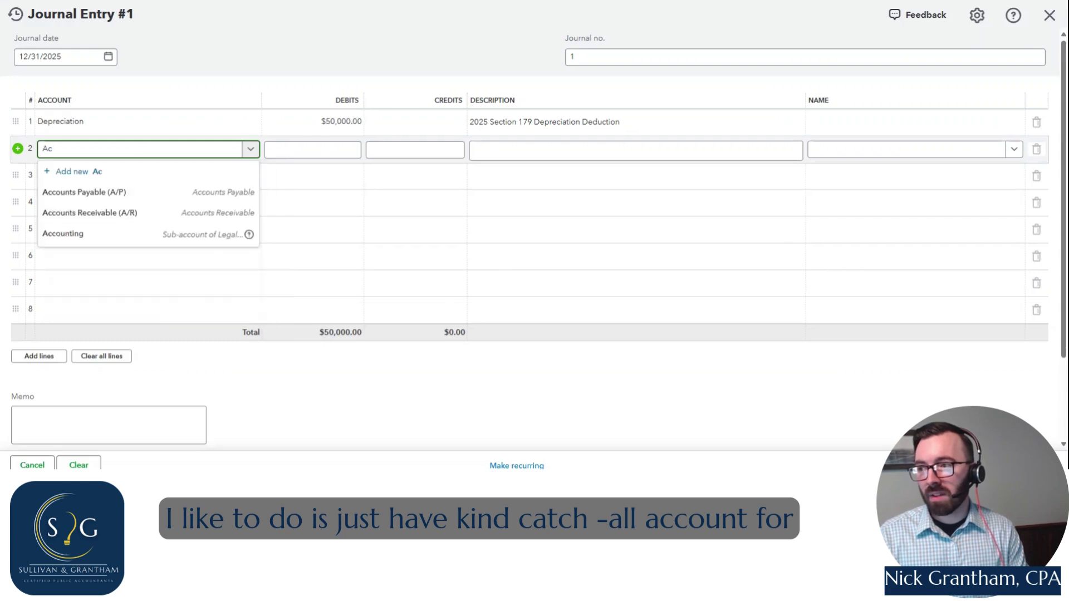
text(cumu)
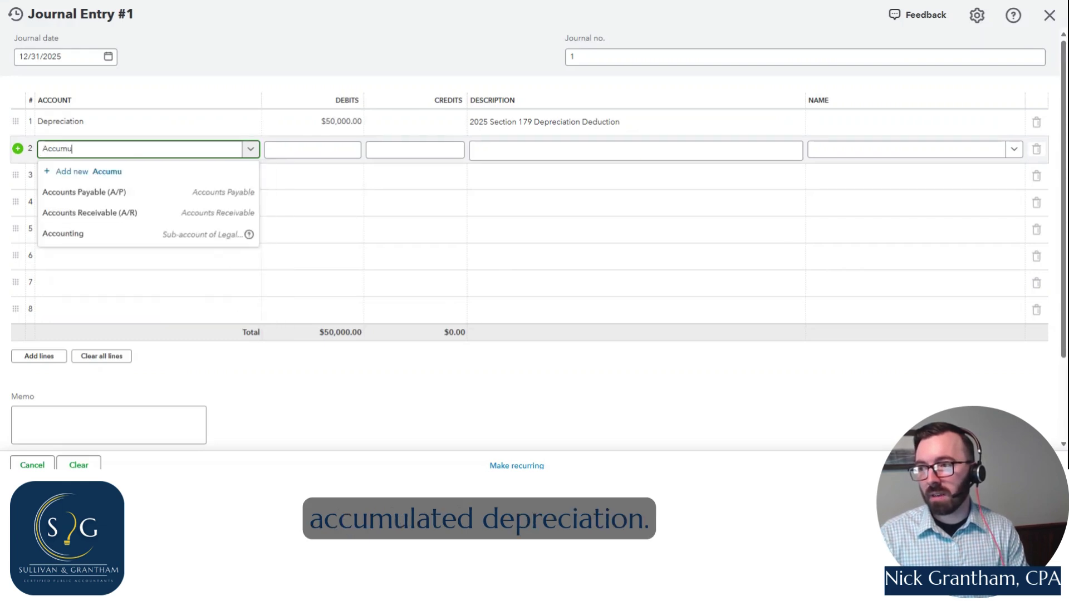
text(lated Depr)
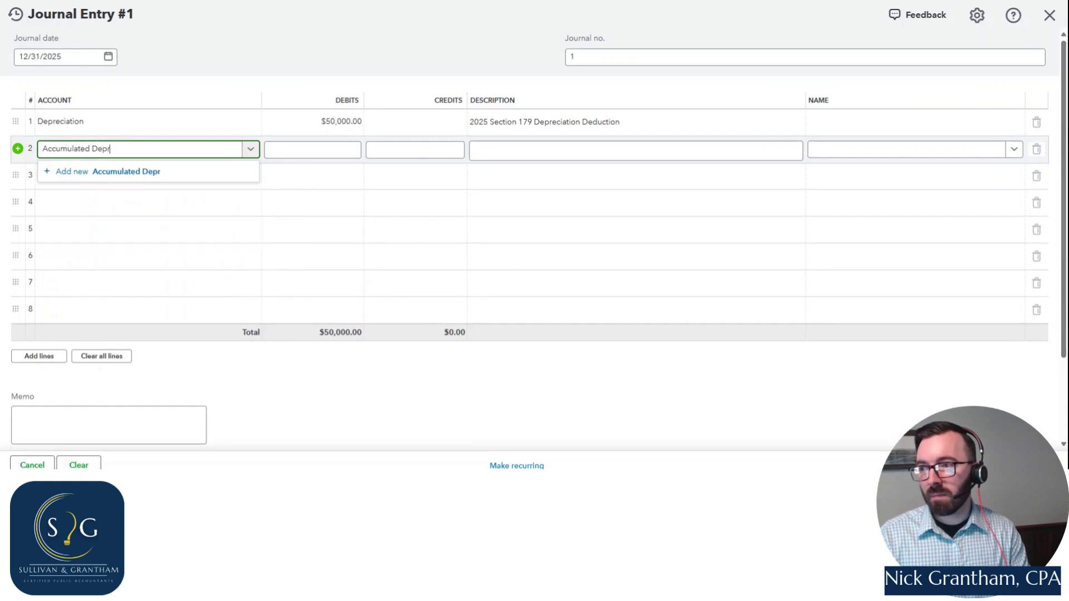
text(eciation)
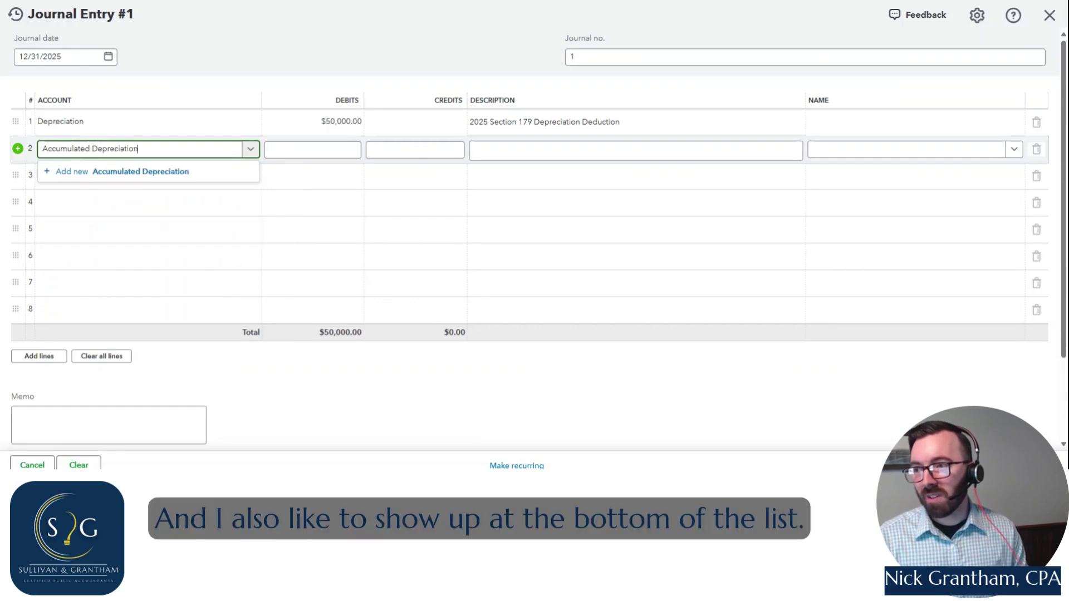
click(44, 151)
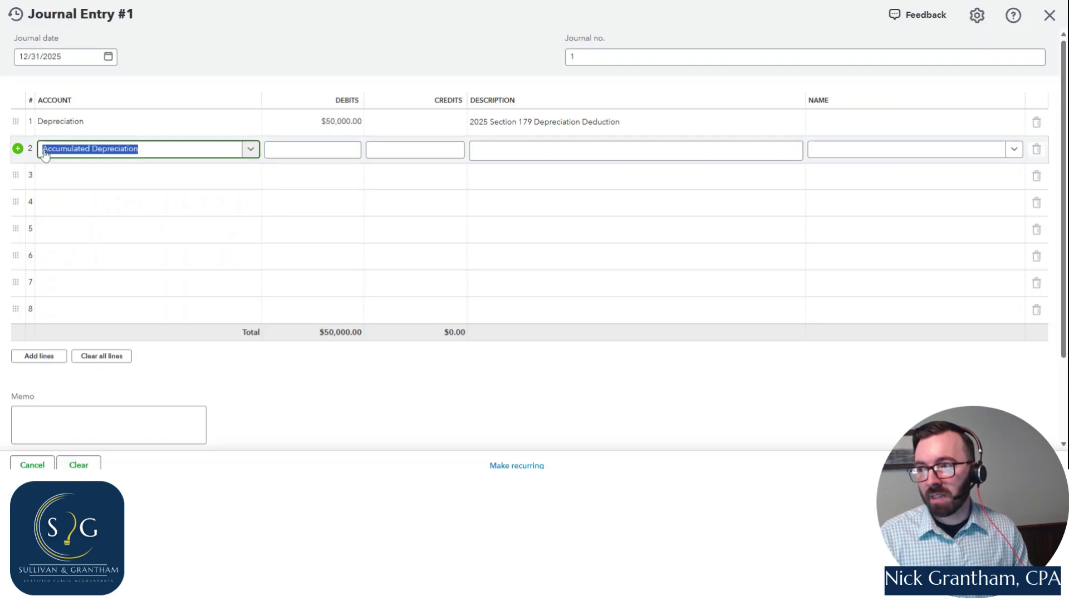
click(44, 152)
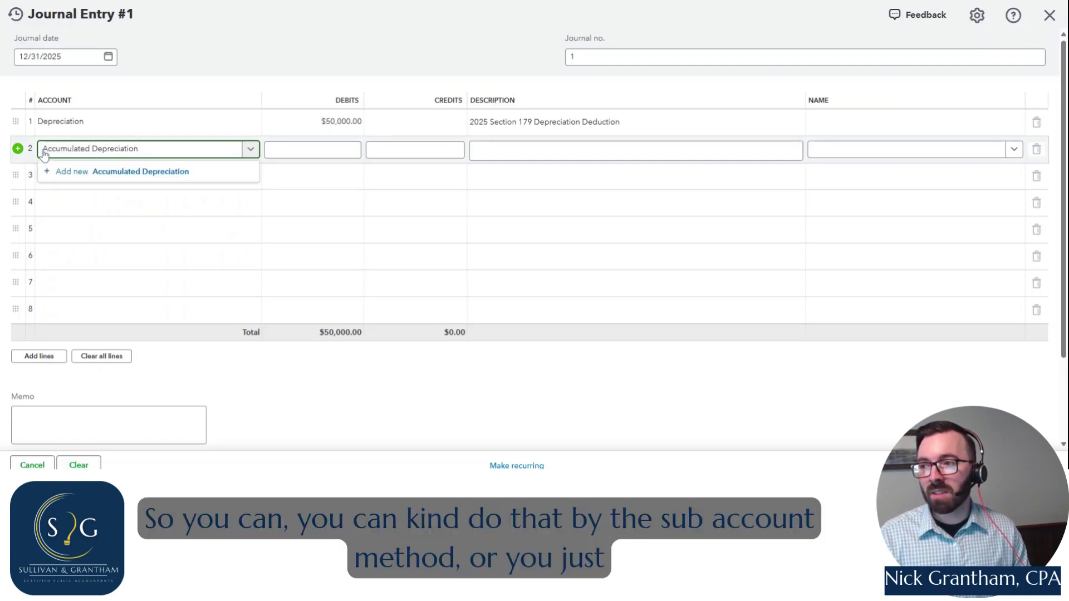
text(z)
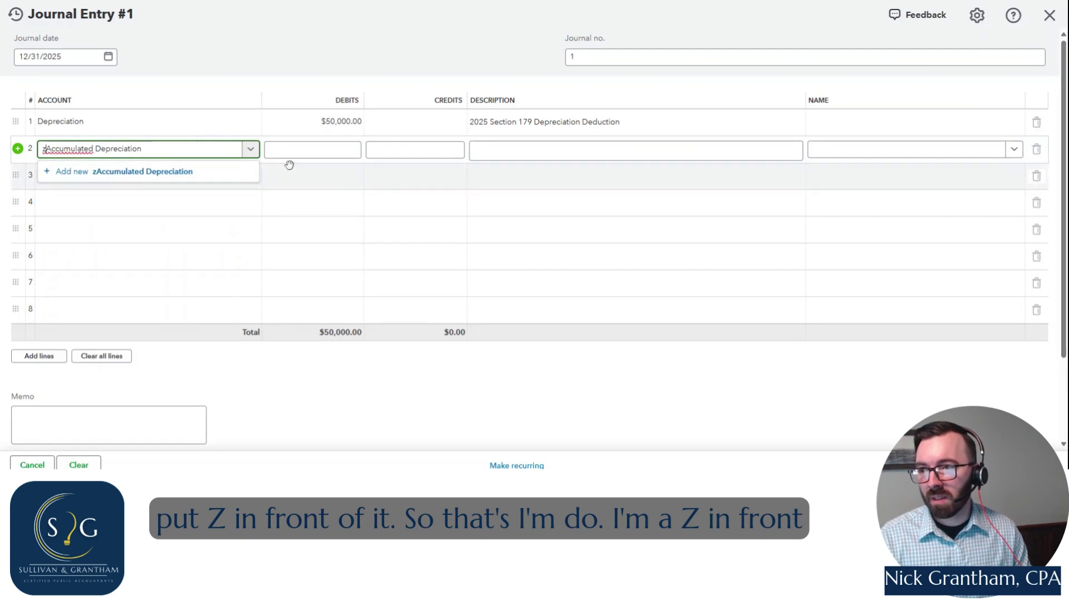
click(178, 172)
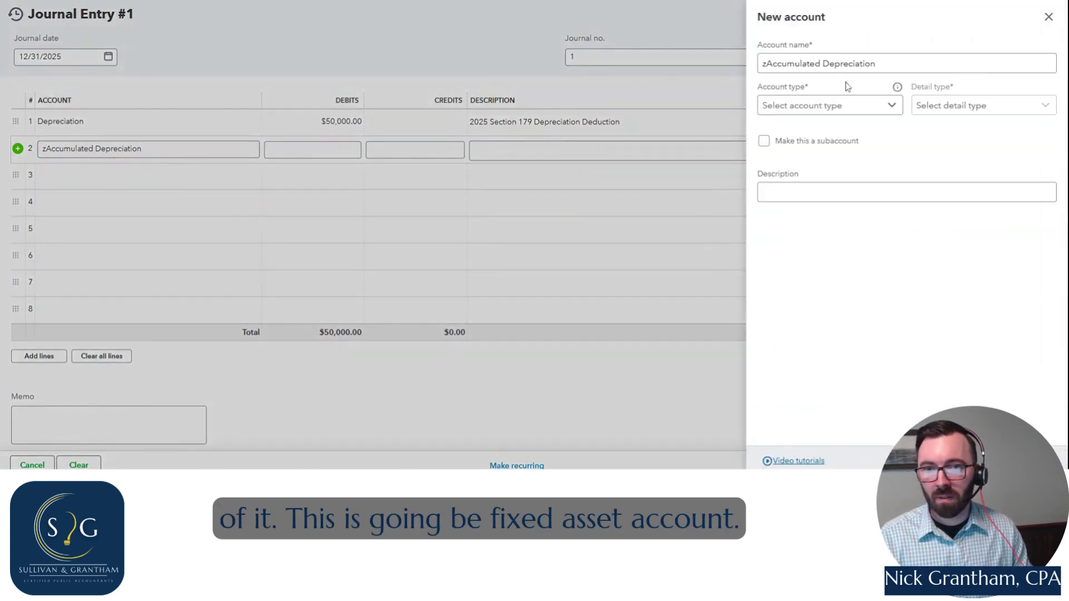
Step: Set the new account's type to Fixed Assets and try to save it with the Accumulated Depreciation detail type
click(838, 107)
click(835, 204)
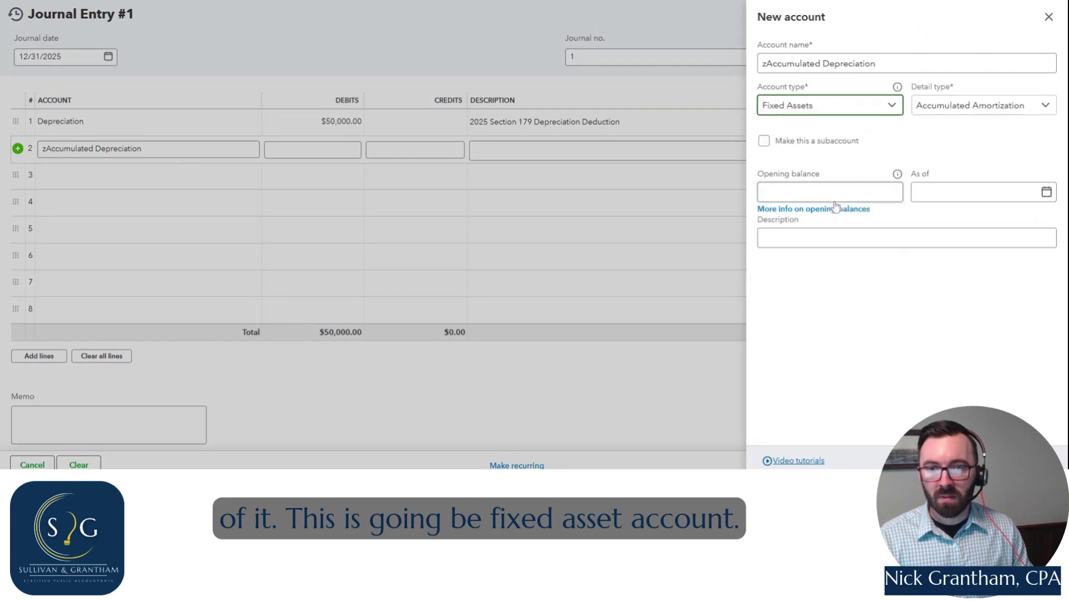
click(962, 110)
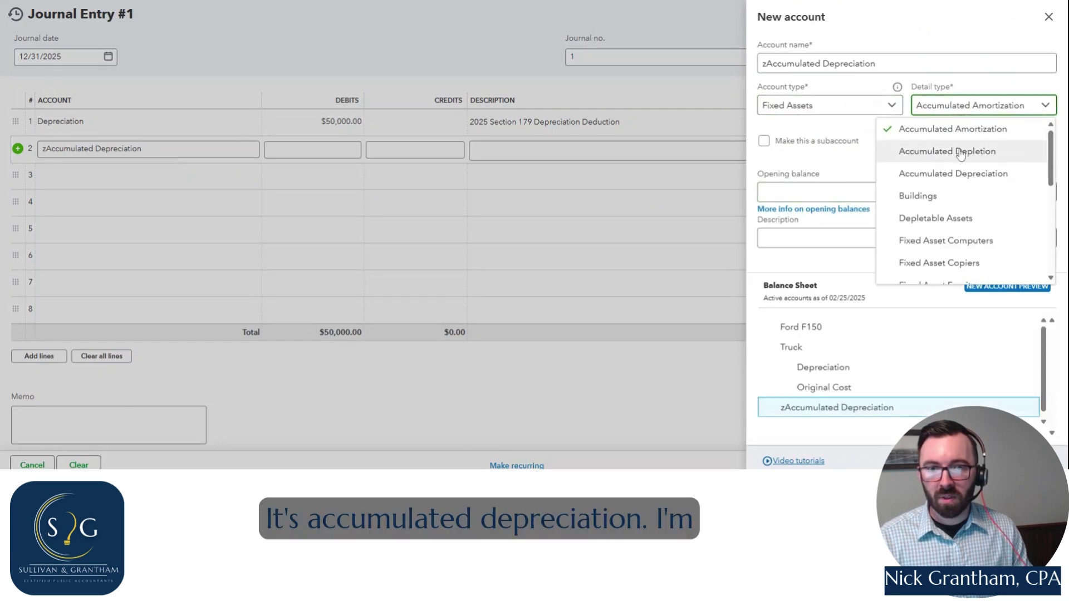
click(954, 174)
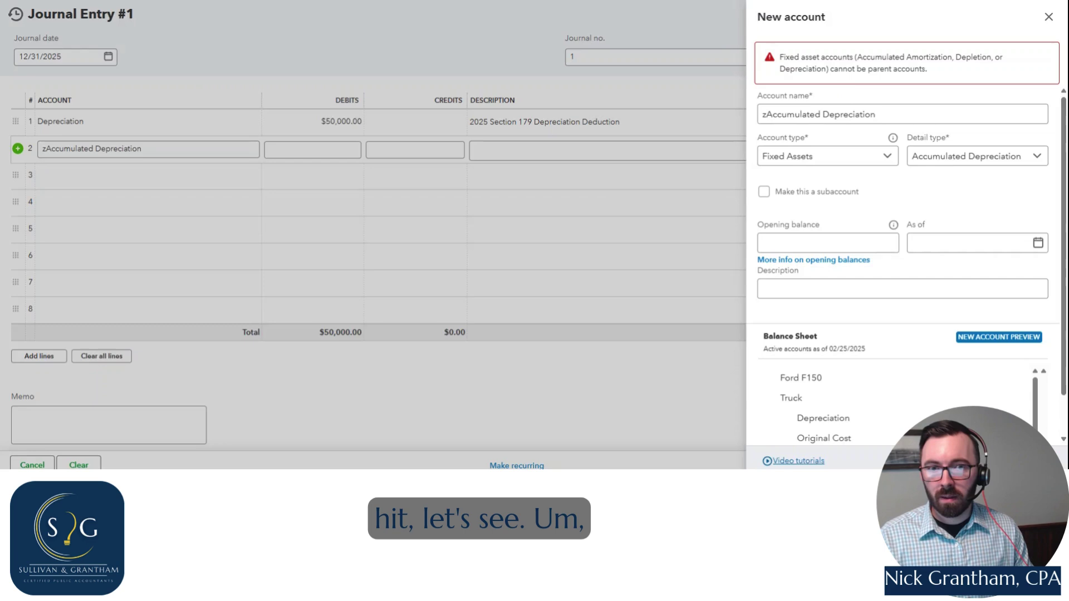
Step: Change the new account's detail type to Vehicles and save the account for use on the second journal line
click(949, 160)
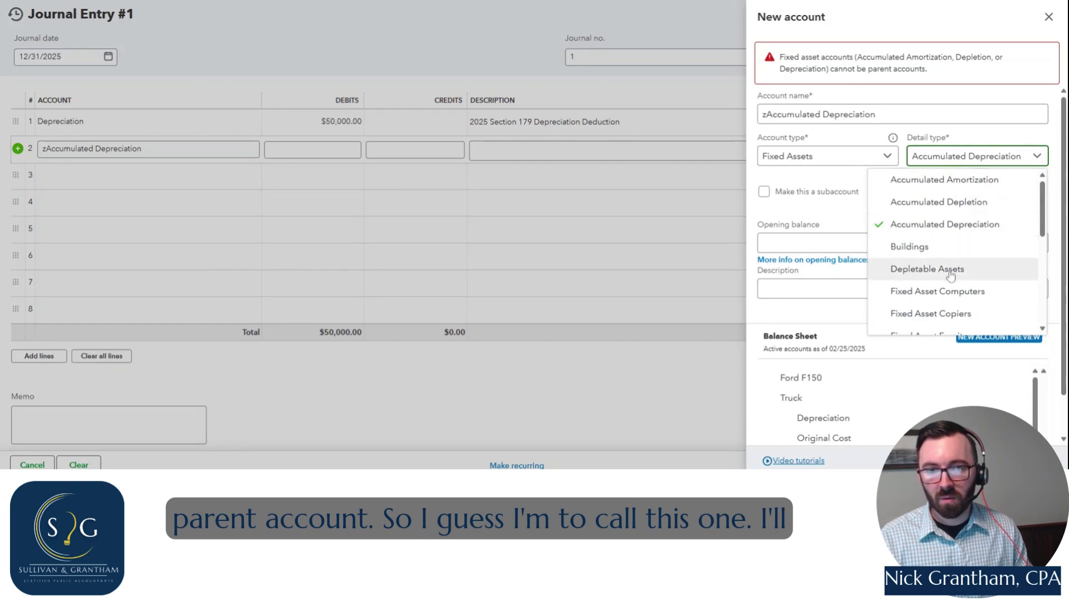
scroll(952, 273, down, 2)
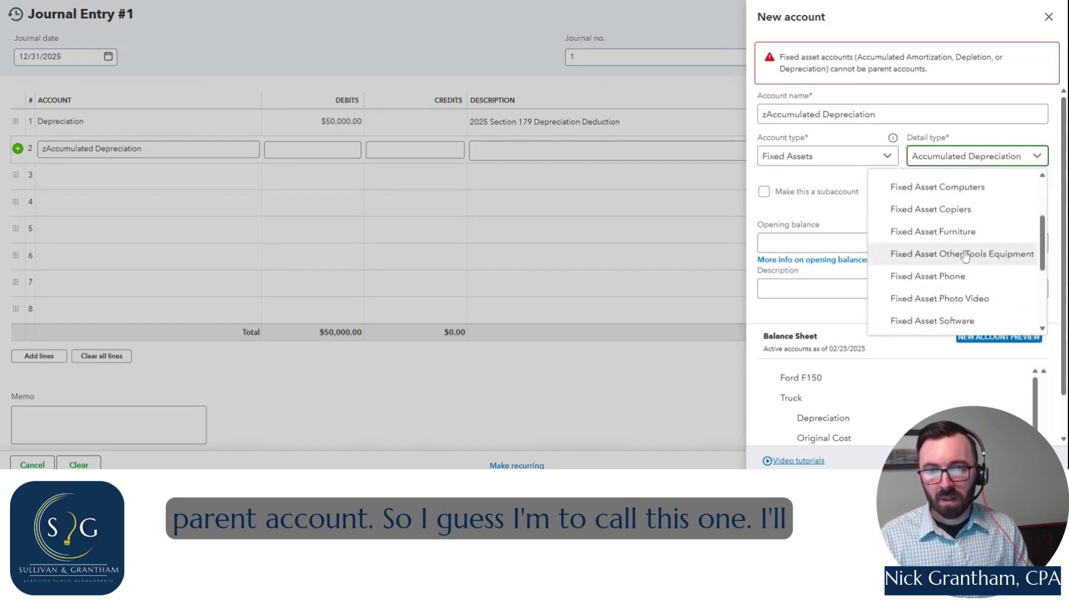
scroll(958, 273, down, 3)
click(936, 321)
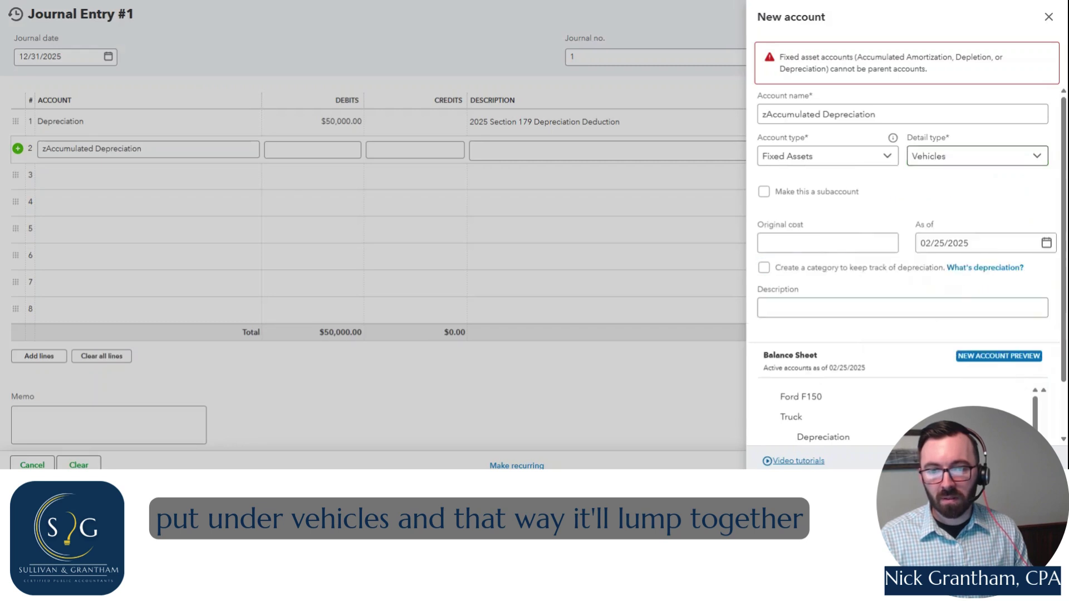
click(1028, 461)
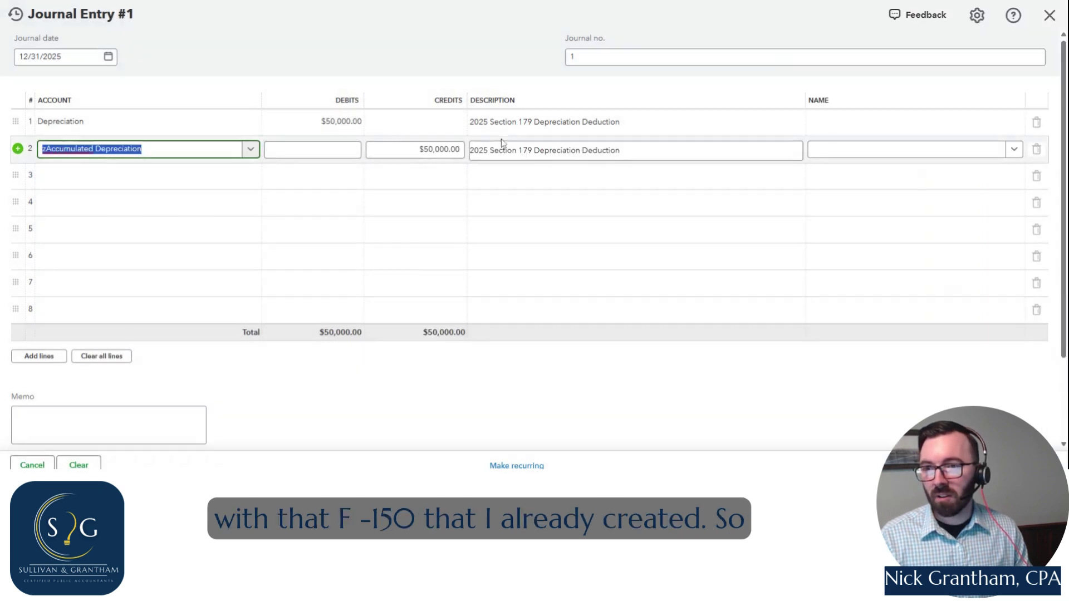
Step: Set the depreciation entry's journal number to NG, then save and close it
click(668, 57)
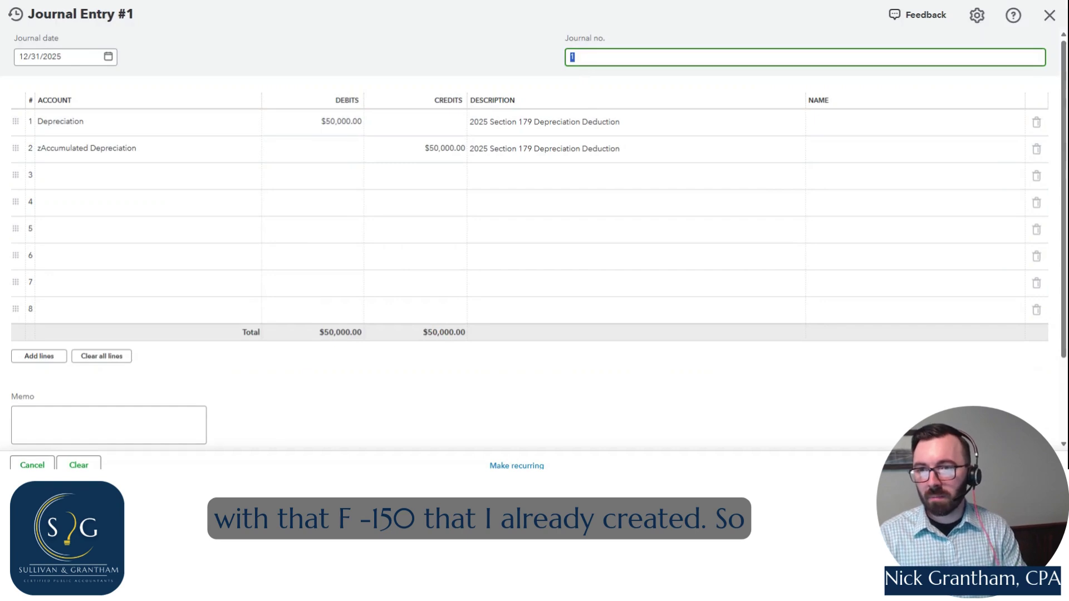
text(NRG)
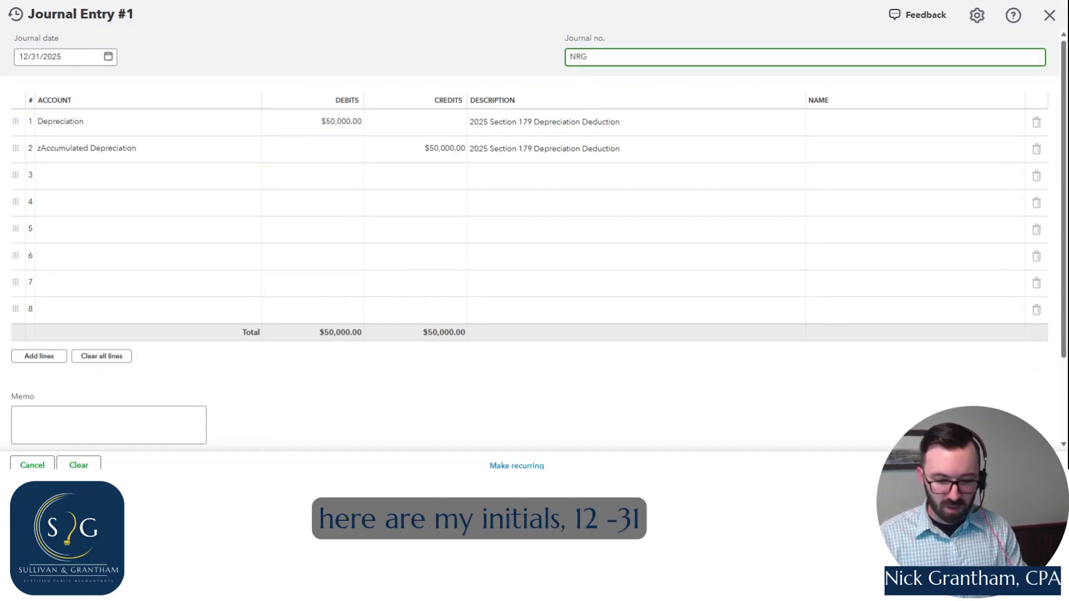
key(Left)
key(BackSpace)
click(472, 48)
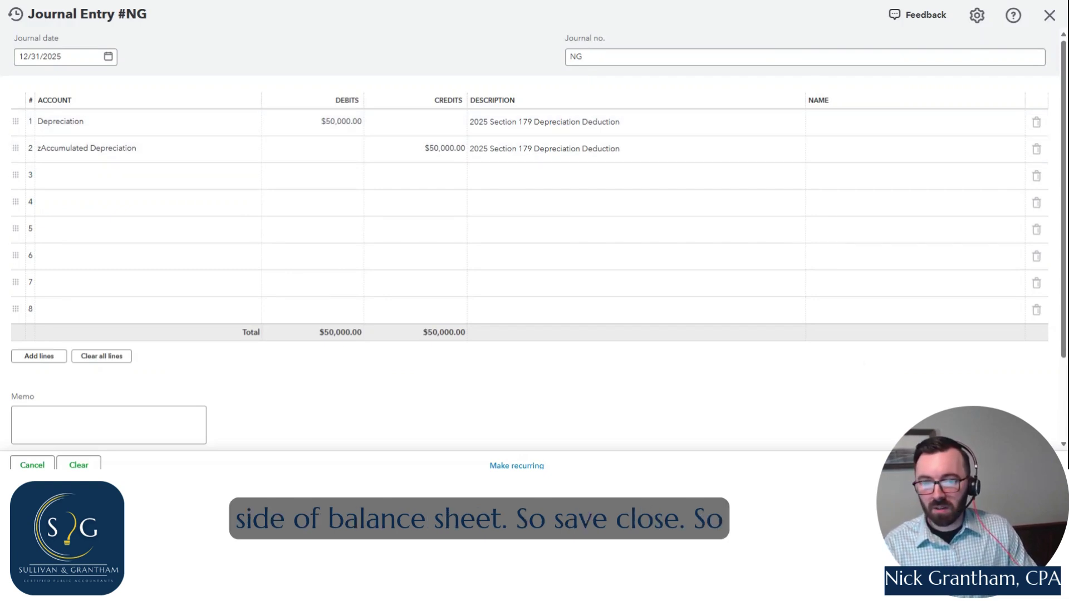
click(989, 467)
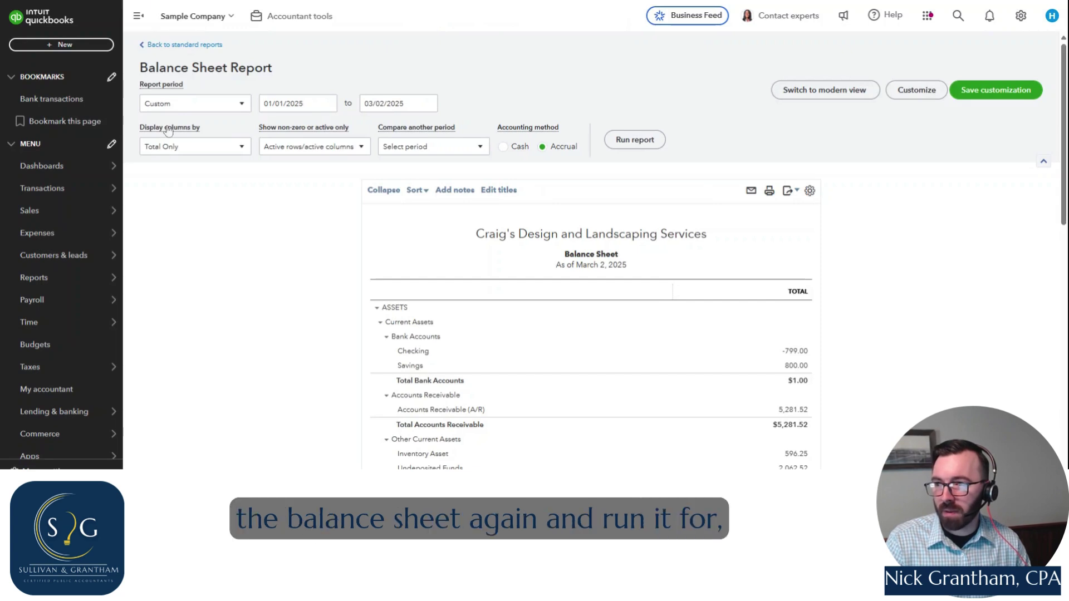
Step: Run the balance sheet for This Year on a cash basis and review its fixed assets and long-term liabilities
click(208, 107)
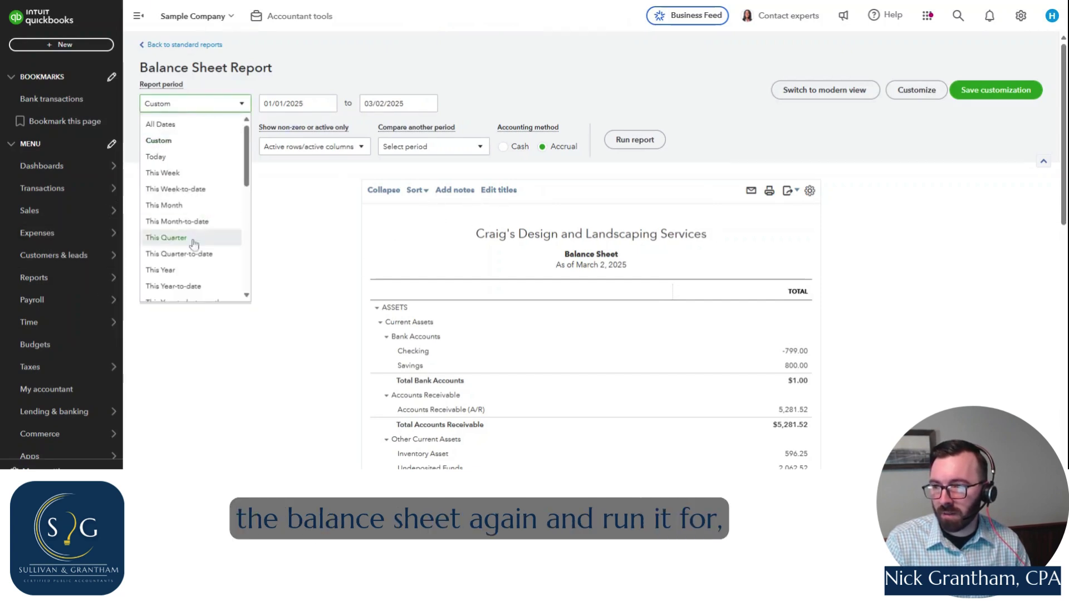
click(190, 269)
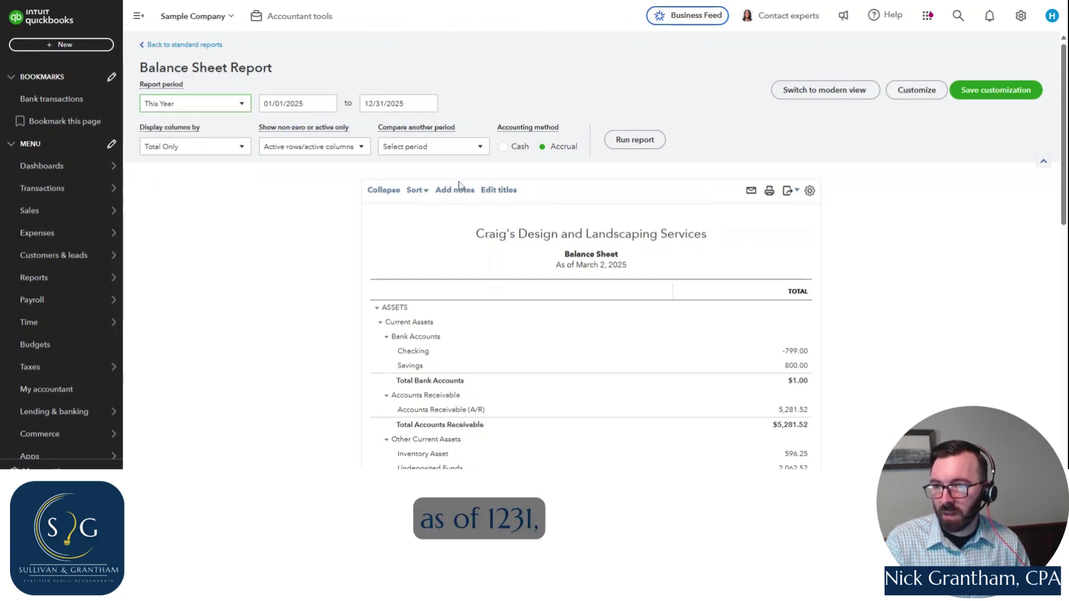
click(526, 146)
click(643, 147)
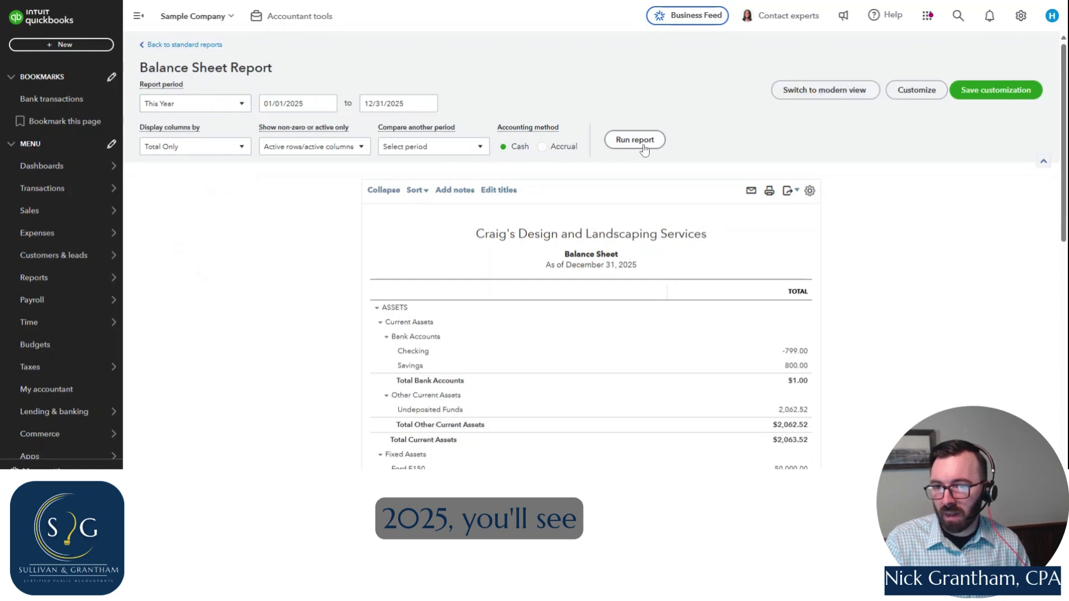
scroll(836, 334, down, 4)
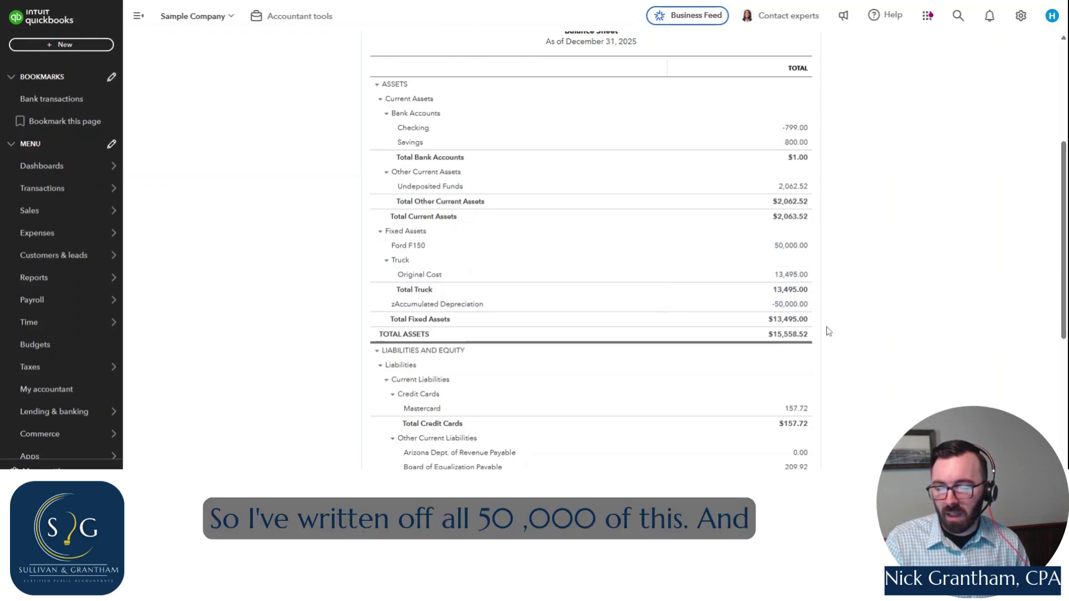
scroll(828, 329, down, 5)
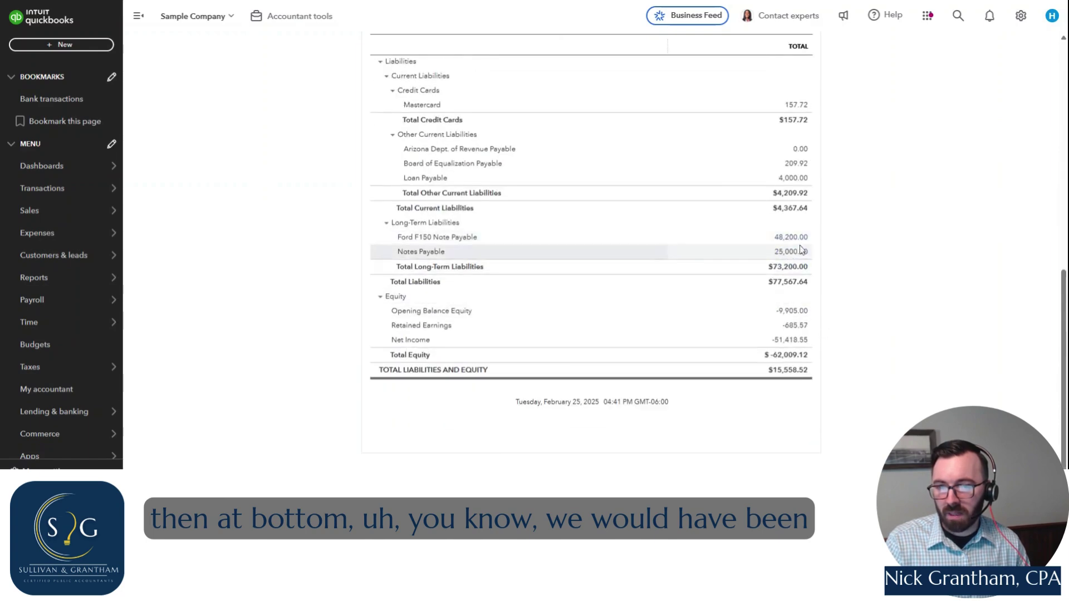